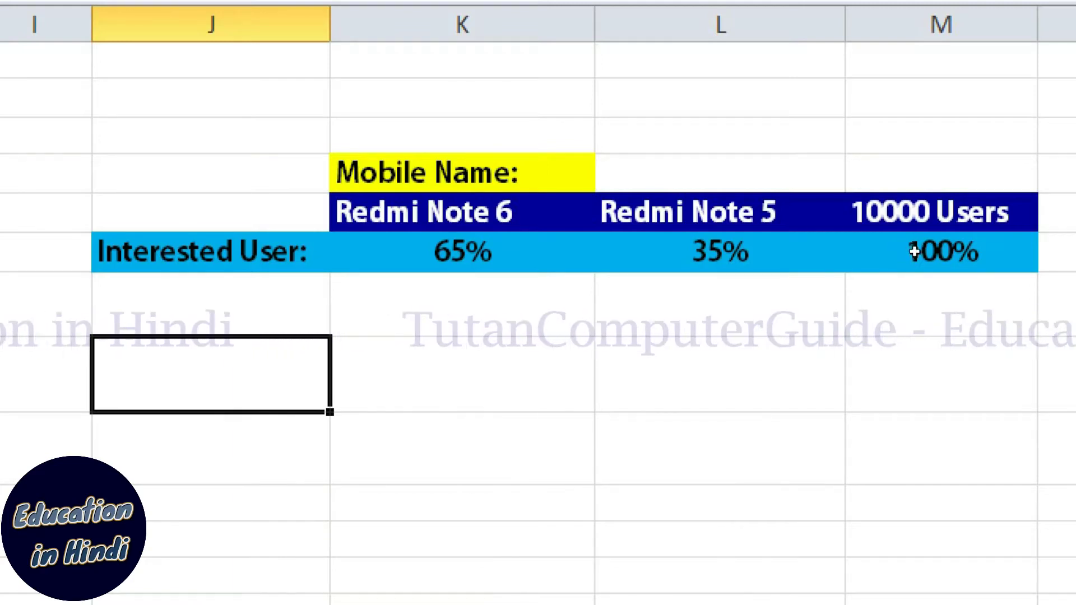
Set Redmi Note 6's share to 35% and Redmi Note 5's share to =1-K6, giving 65%.
click(913, 253)
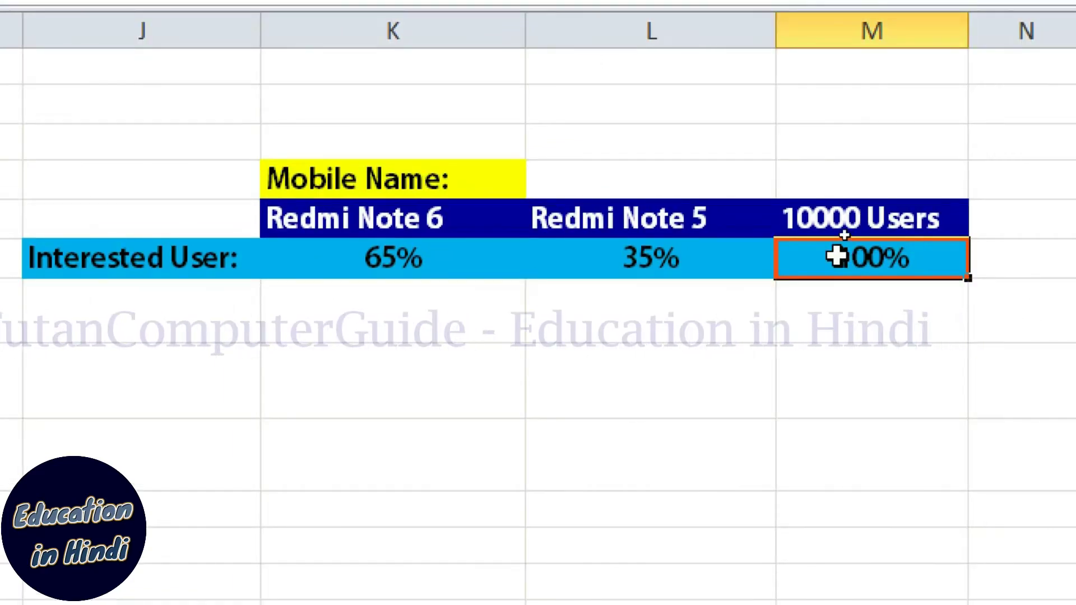
click(452, 258)
click(579, 273)
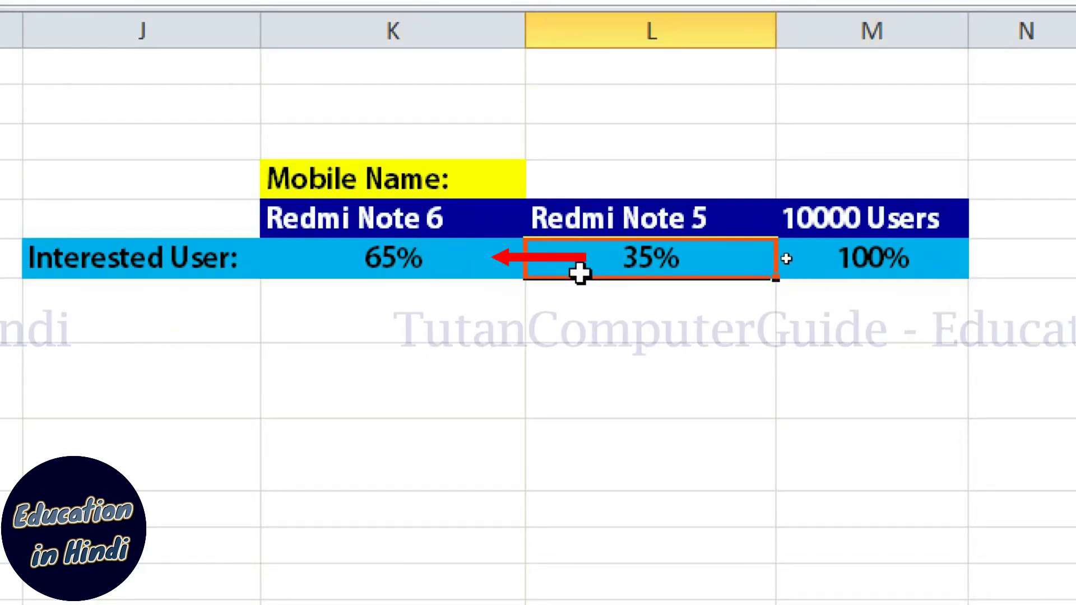
click(457, 246)
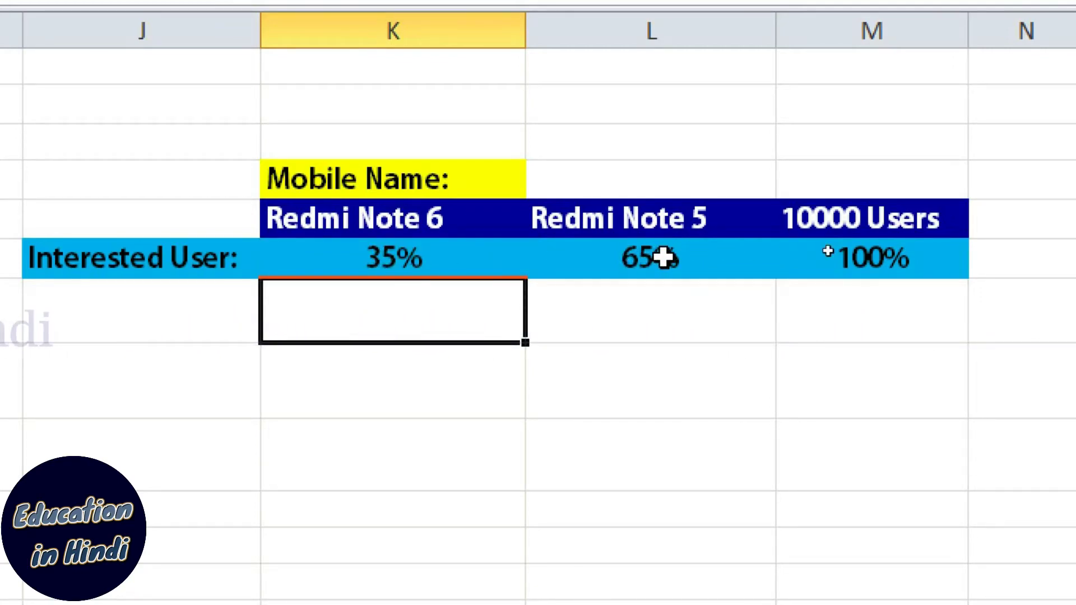
click(664, 258)
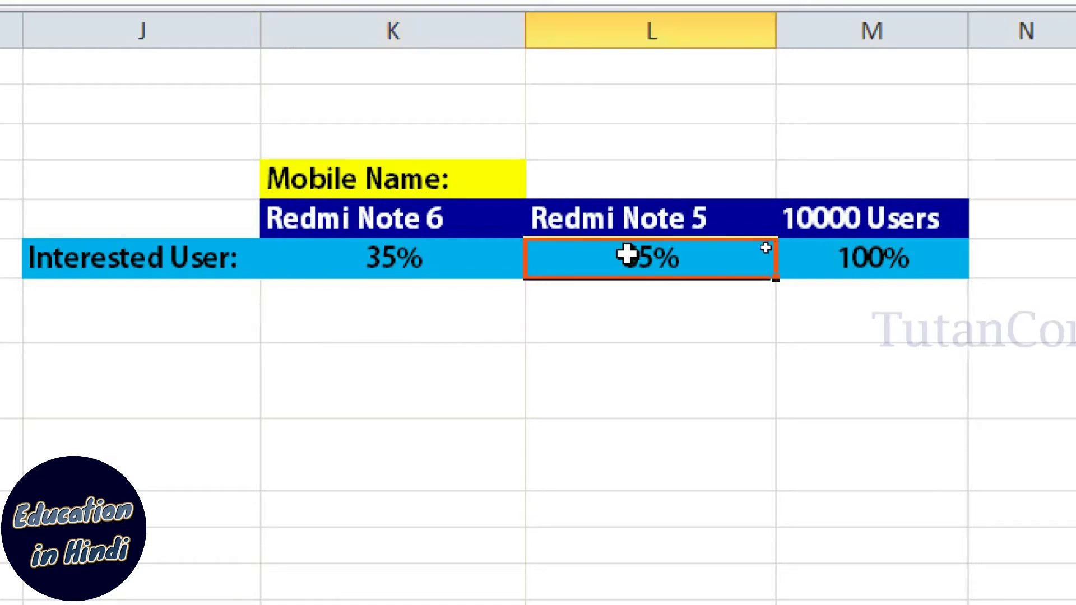
click(496, 255)
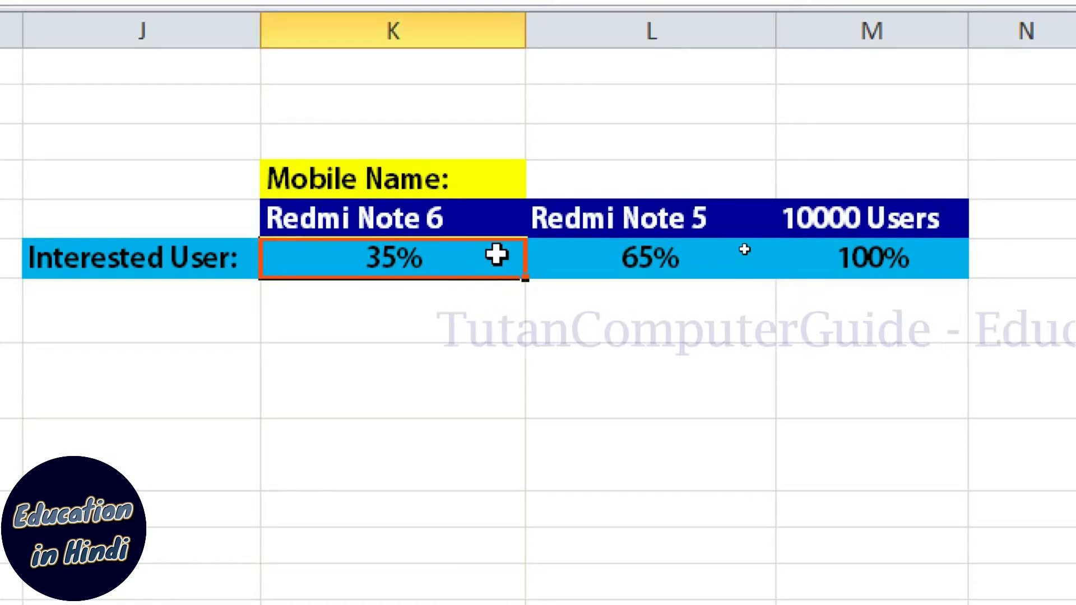
click(648, 271)
text(=1-K6)
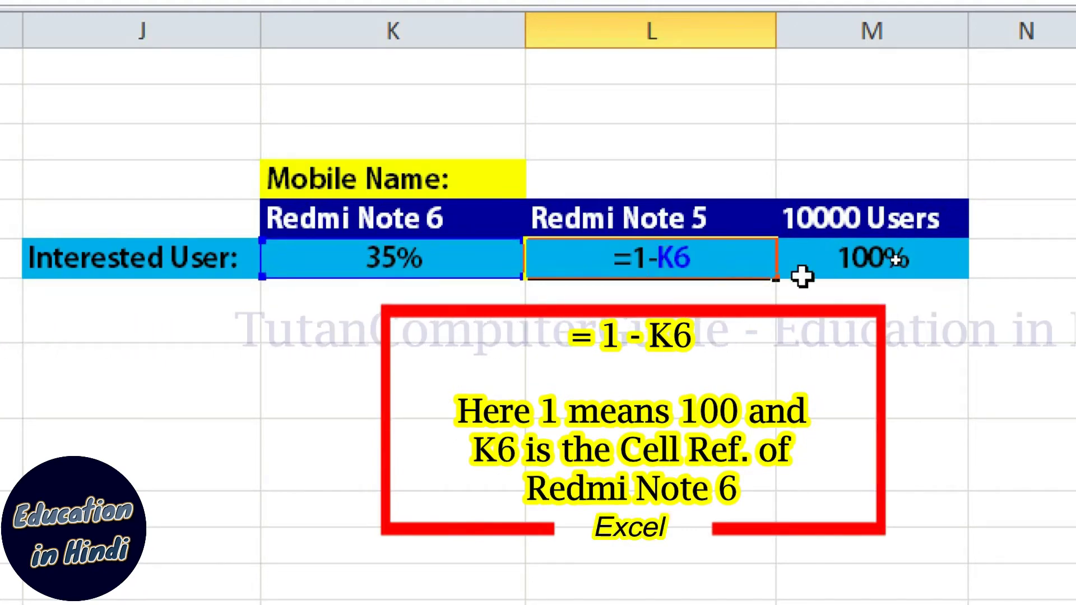
key(Return)
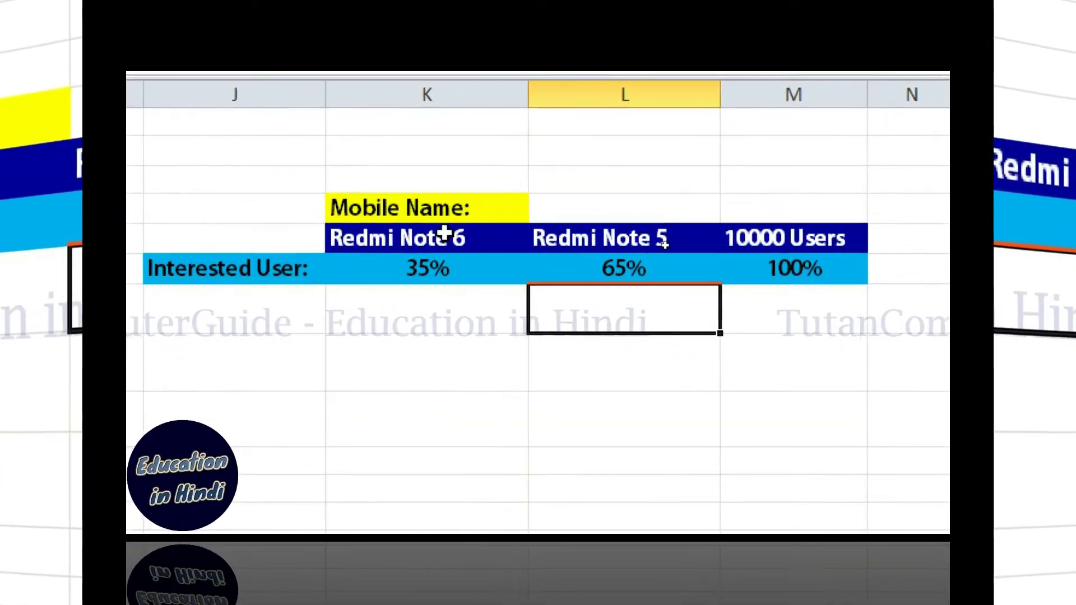
Select K5:K6 plus the 10000 Users heading and 100% total as chart data.
click(444, 234)
drag(416, 213, 421, 264)
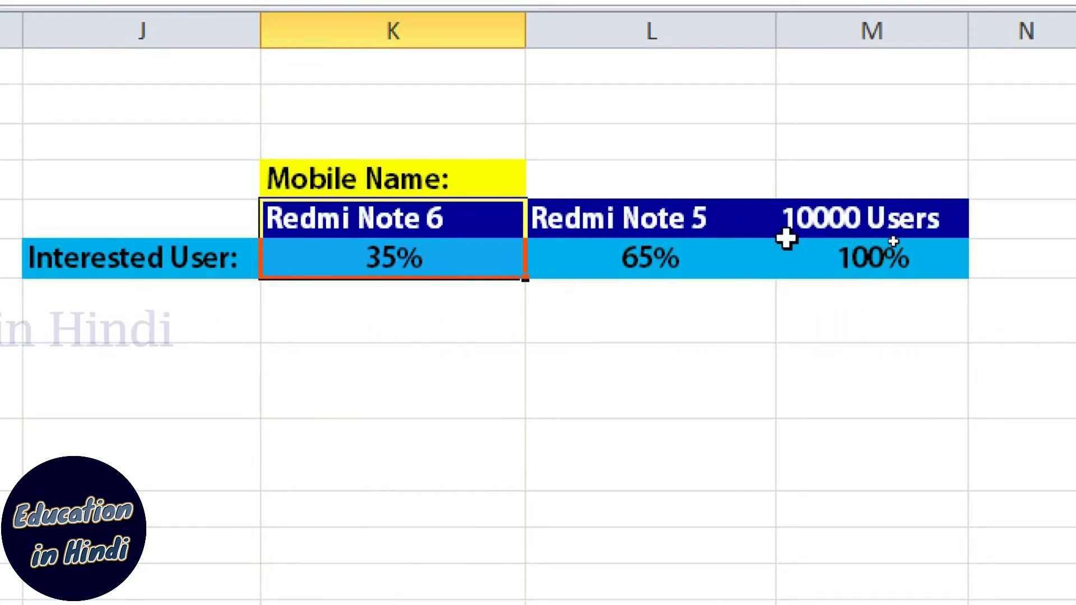
ctrl+click(811, 230)
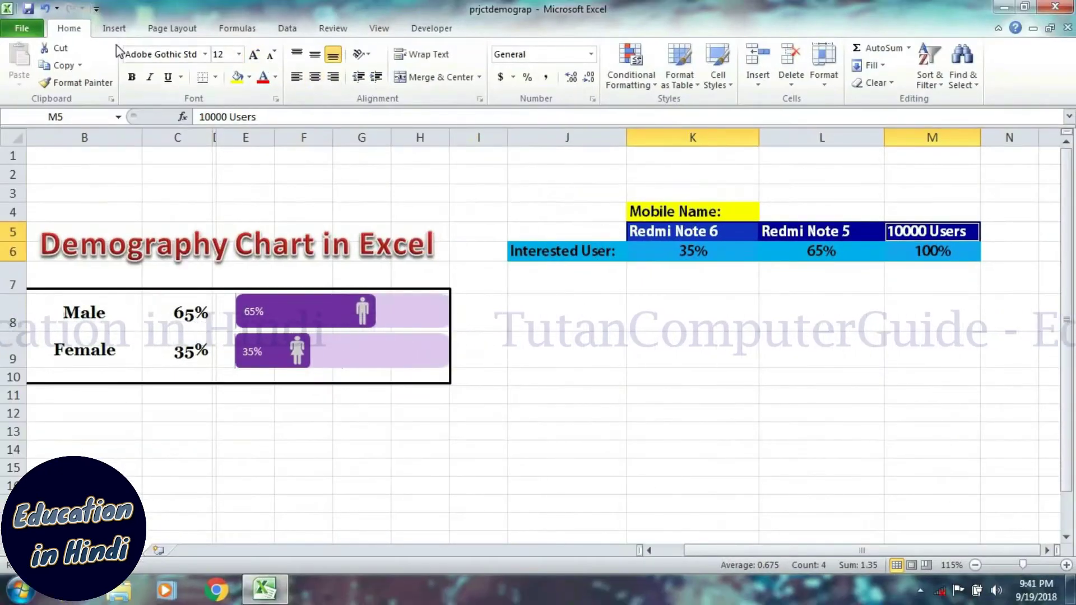
Insert a clustered bar chart from the selection, move it near the table, and open Select Data.
click(114, 28)
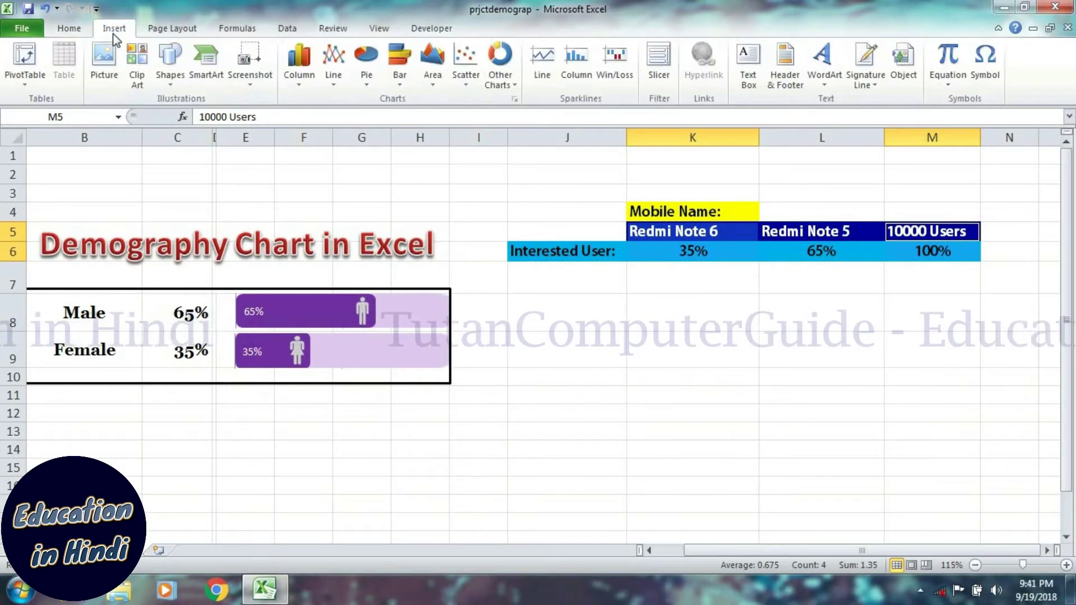
click(398, 84)
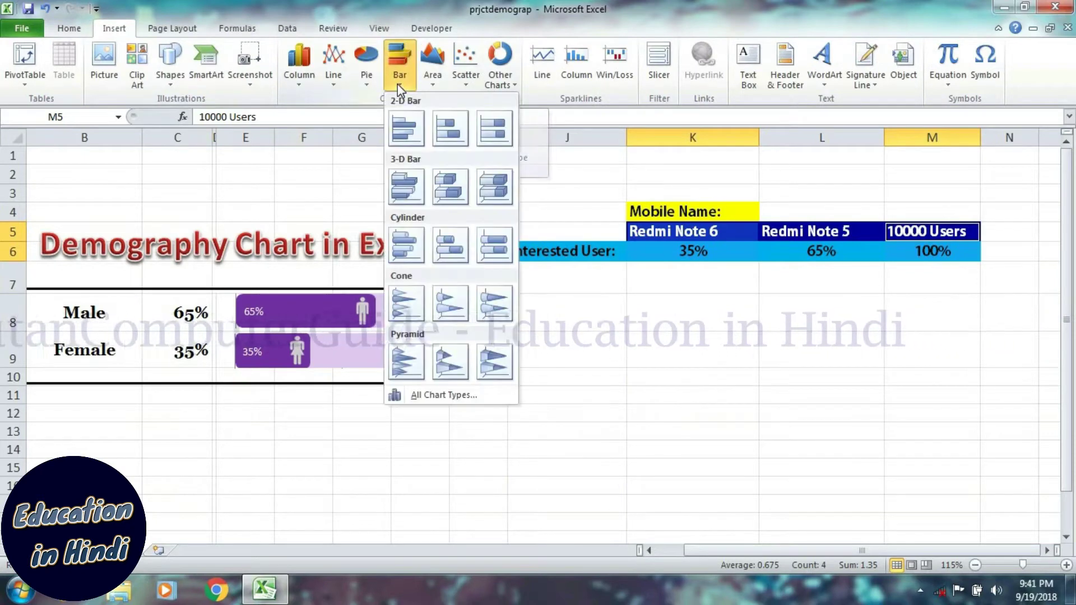
click(402, 129)
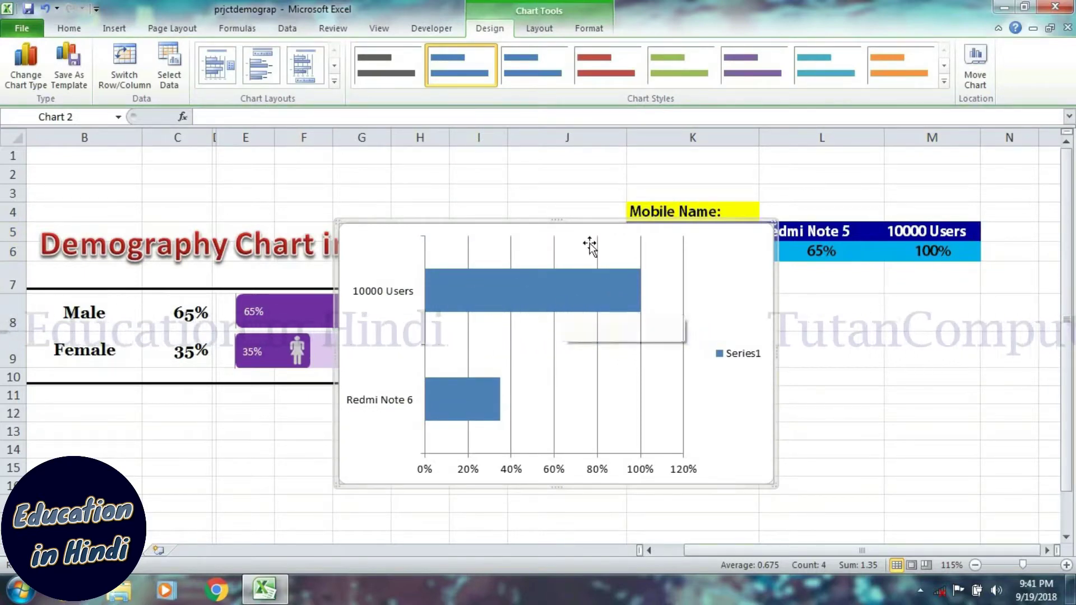
mouse_move(589, 243)
mouse_down()
mouse_move(490, 192)
mouse_move(530, 224)
mouse_up()
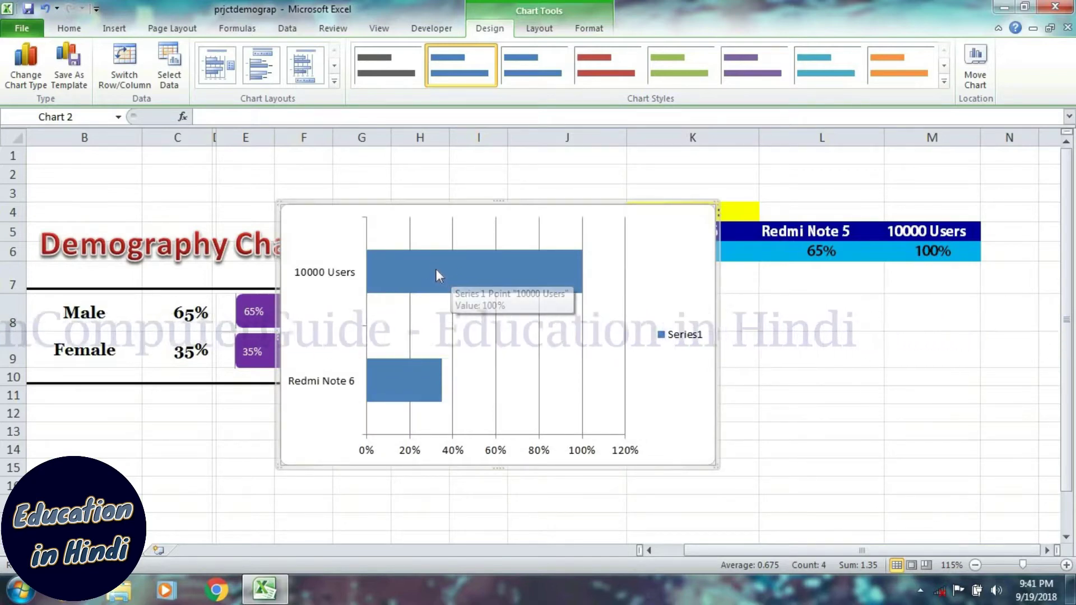
right_click(437, 270)
click(497, 335)
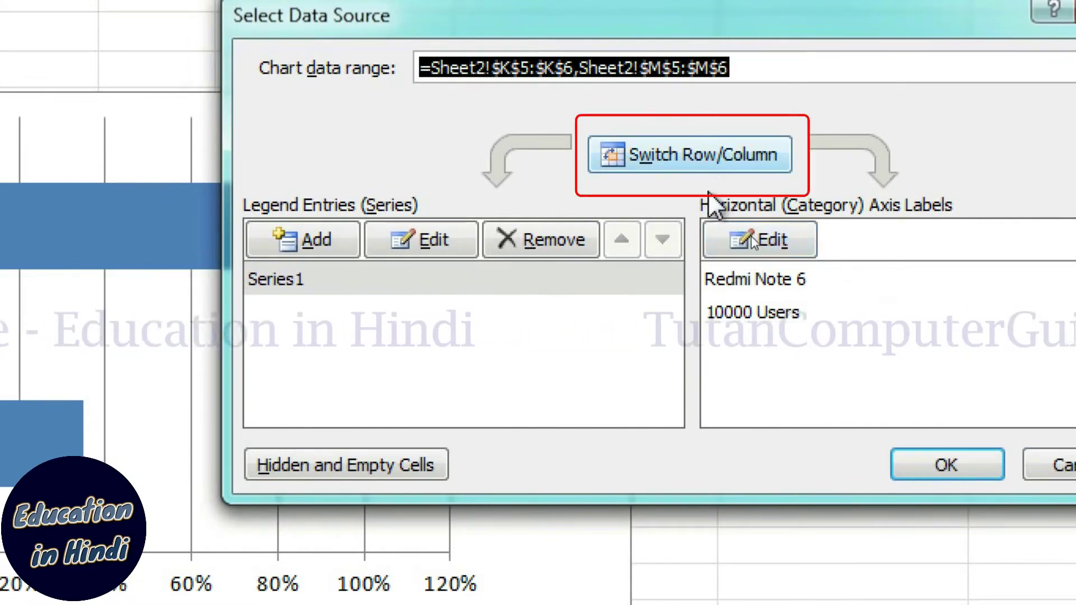
Switch row/column so Redmi Note 6 and 10000 Users become separate series.
click(700, 151)
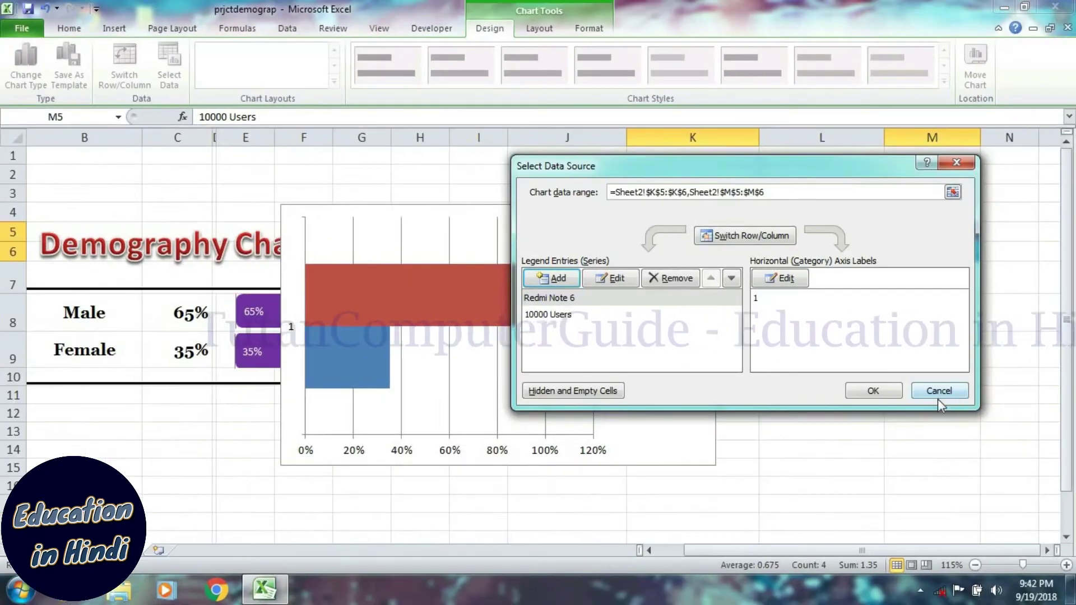
click(873, 390)
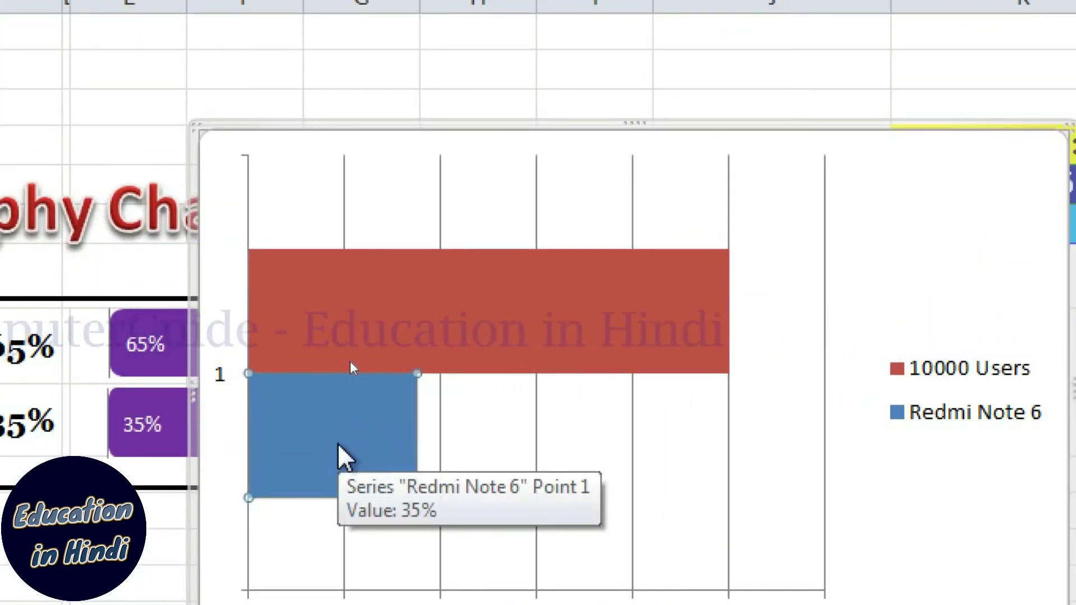
mouse_move(381, 254)
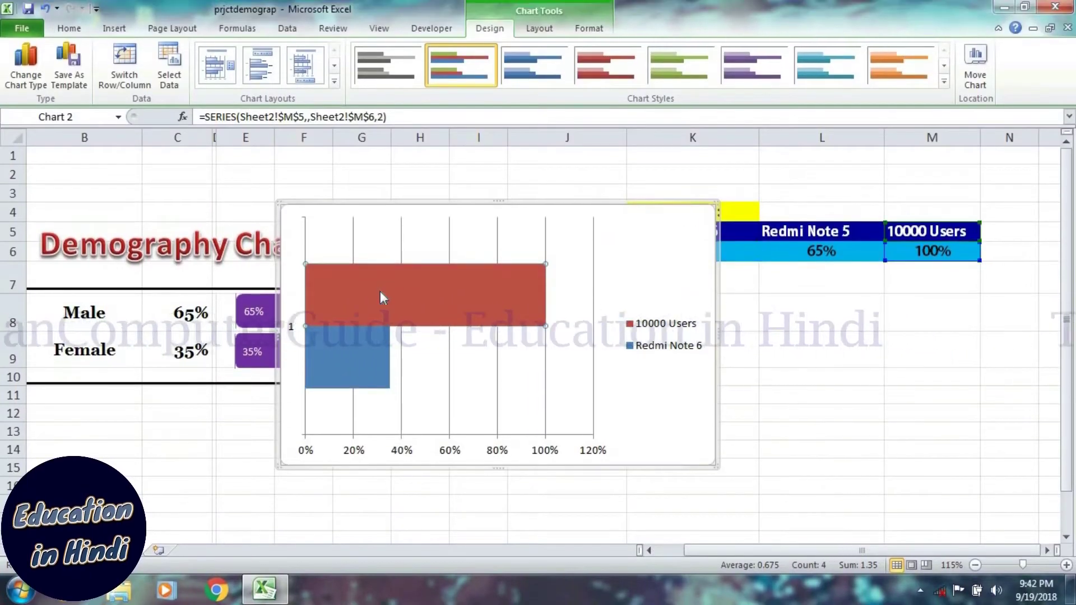
Give the bar series 100% overlap and 0% gap width.
double_click(381, 290)
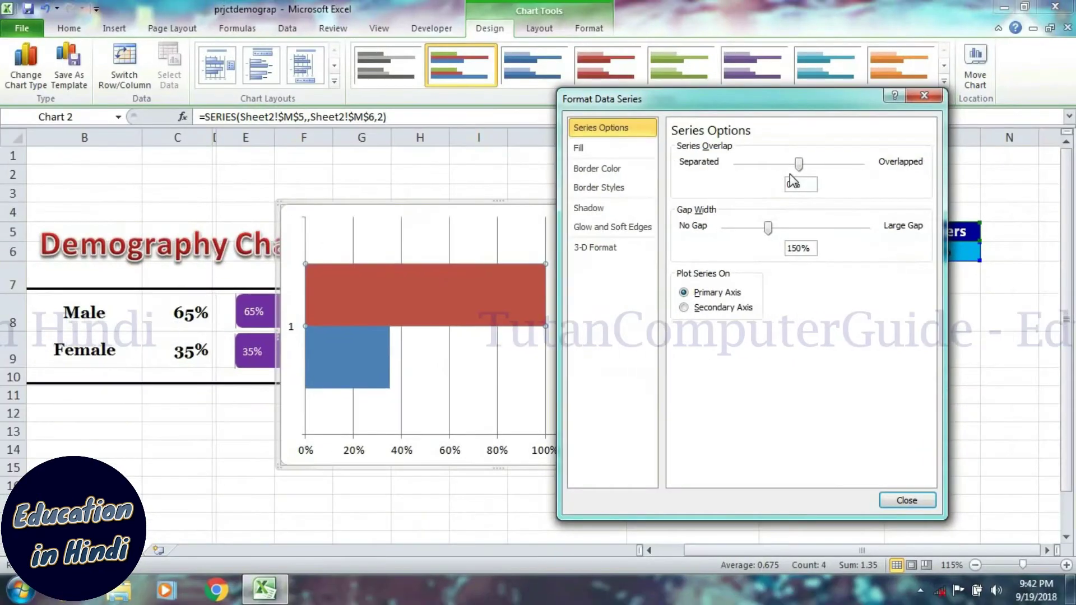
drag(799, 164, 836, 164)
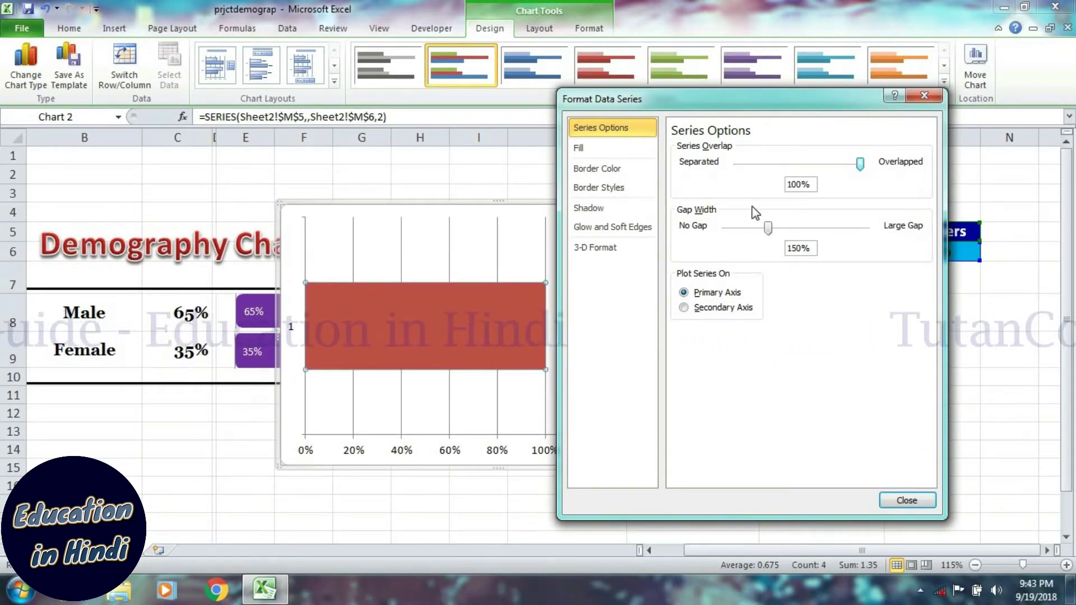
drag(771, 229, 716, 230)
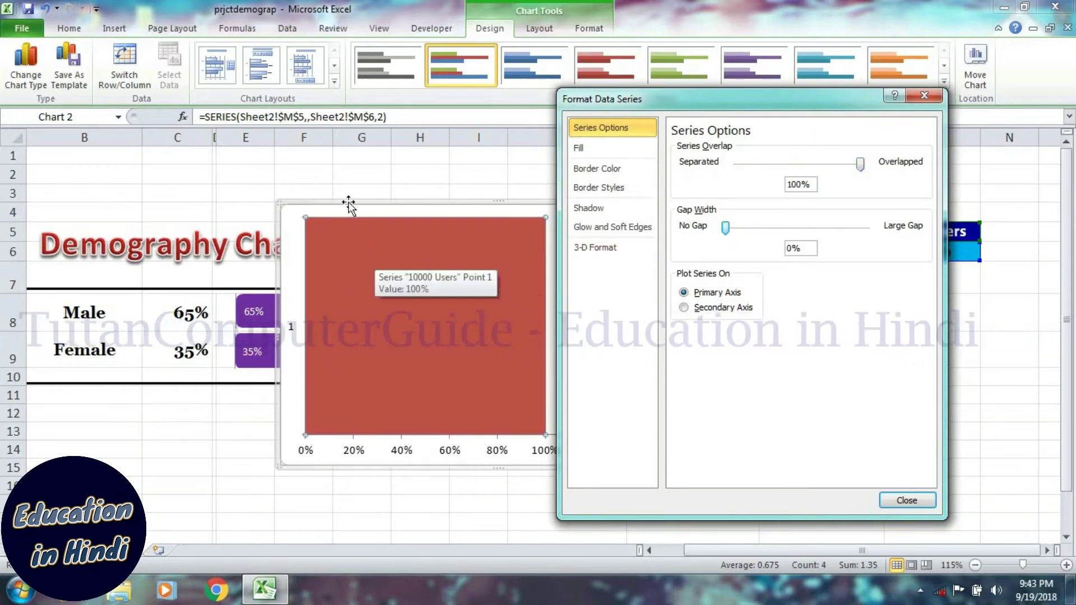
click(896, 506)
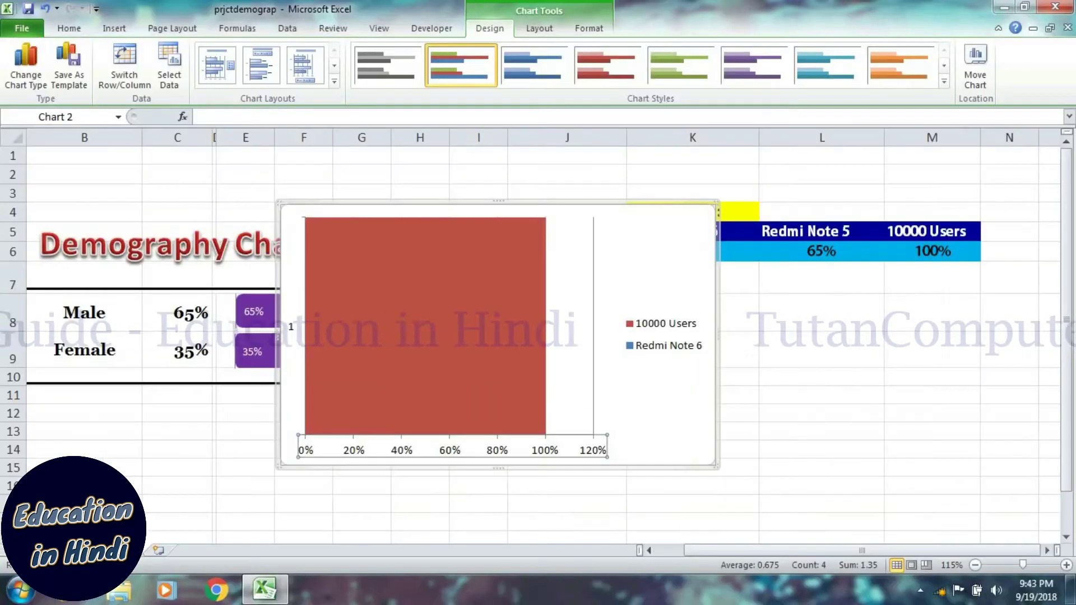
Fix the horizontal axis minimum at 0 and maximum at 1 (100%).
double_click(307, 455)
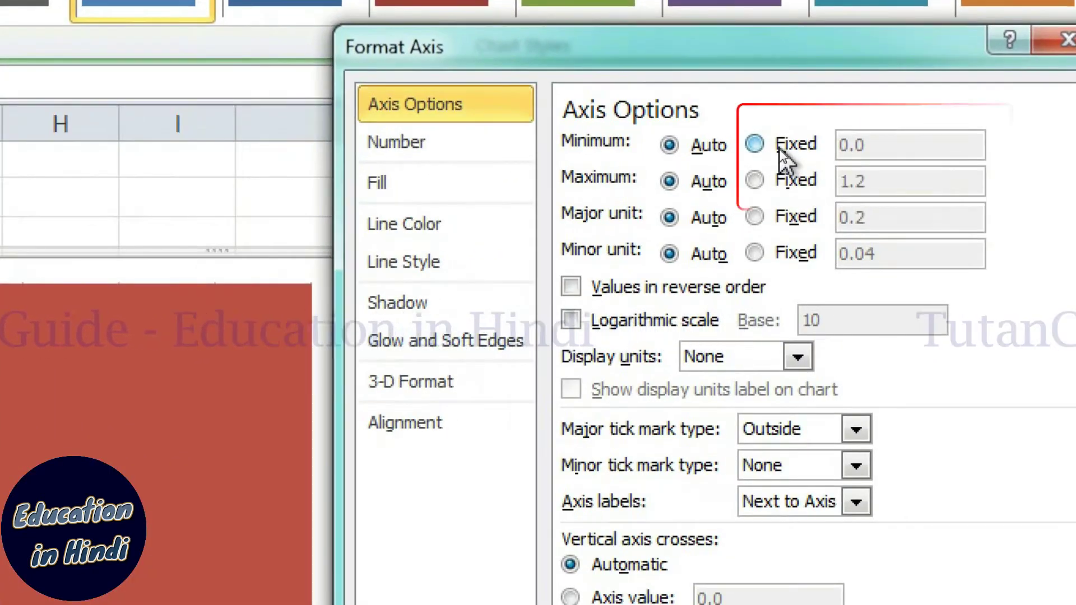
click(778, 147)
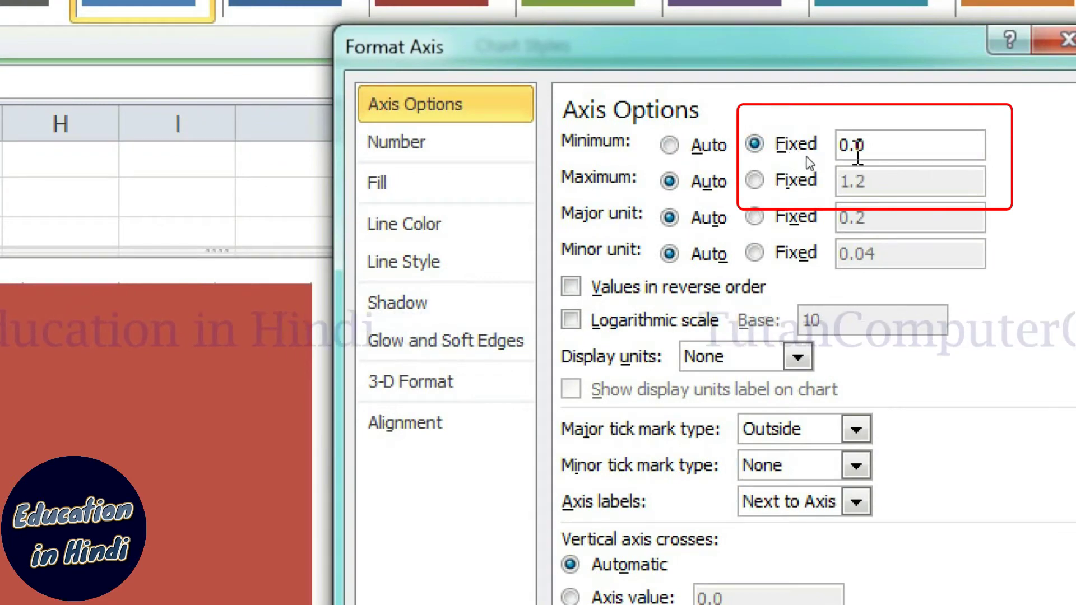
click(792, 178)
click(887, 176)
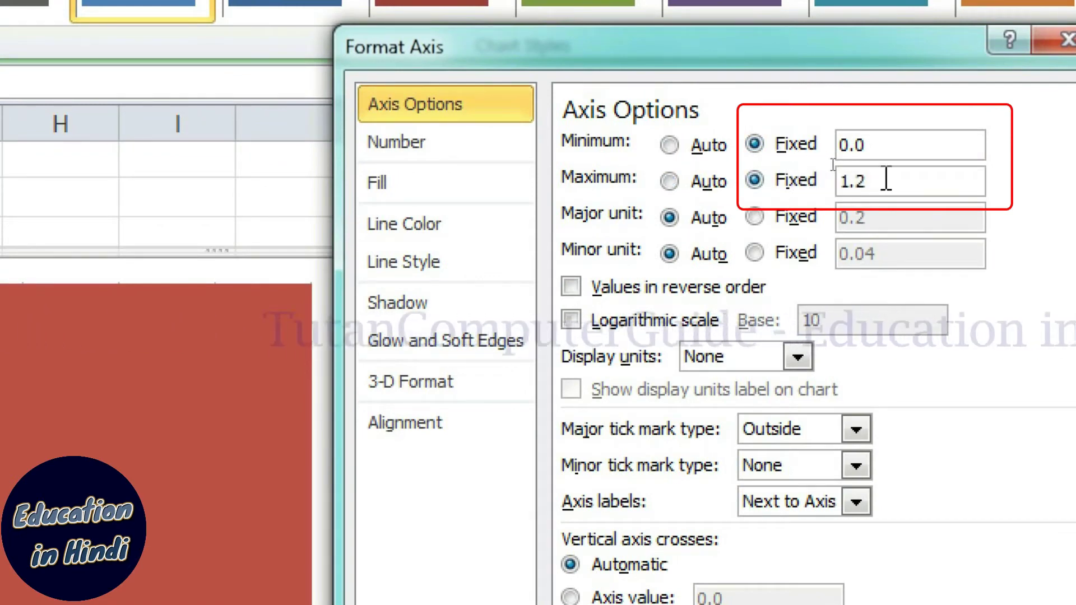
key(BackSpace)
key(BackSpace)
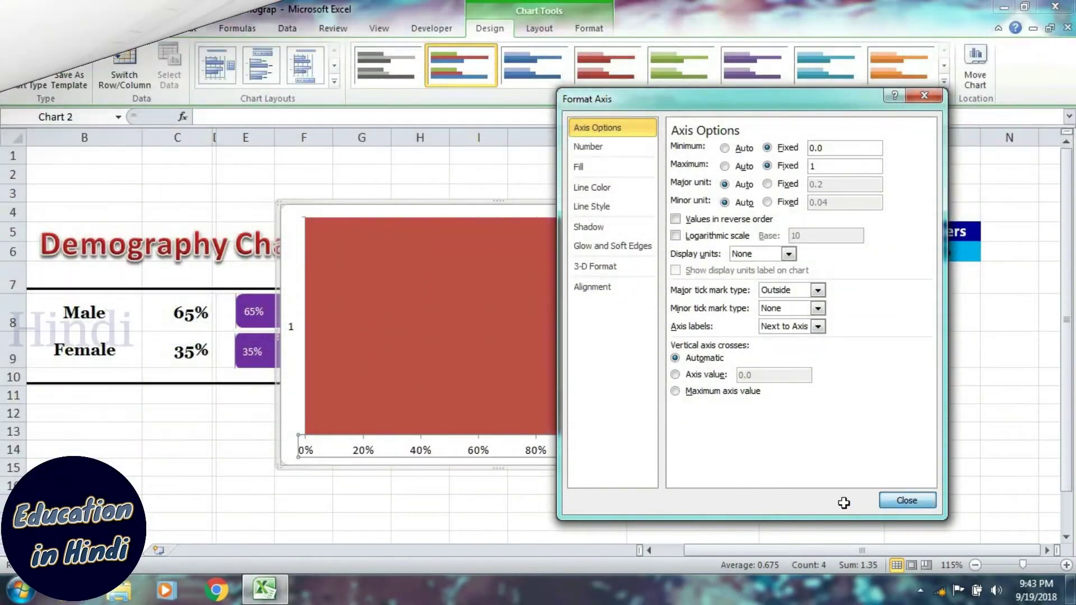
click(902, 500)
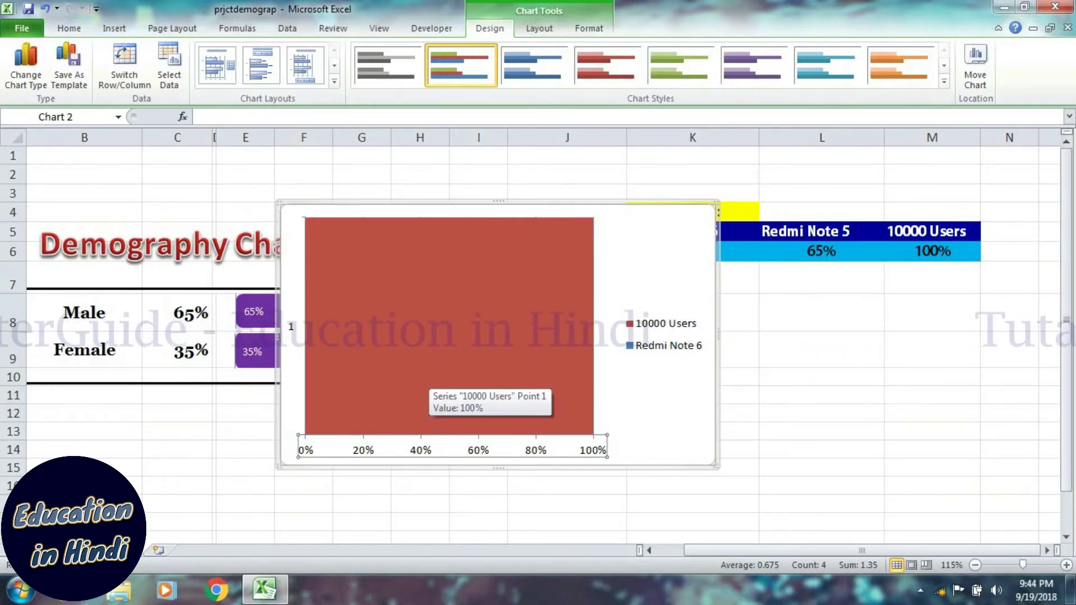
Move Redmi Note 6 after 10000 Users in the series order and delete the legend.
right_click(392, 338)
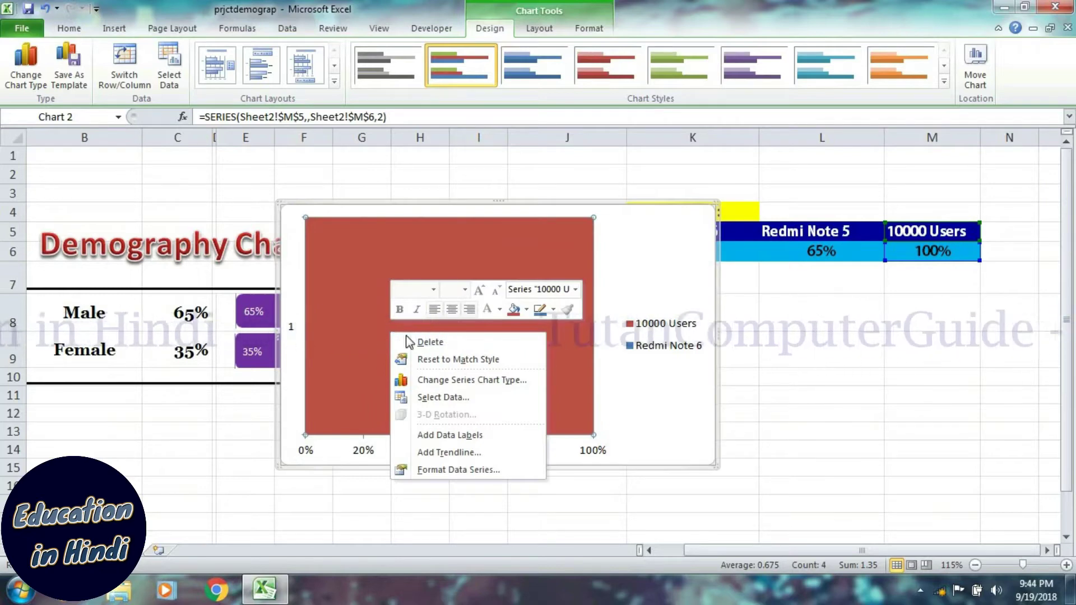
click(436, 398)
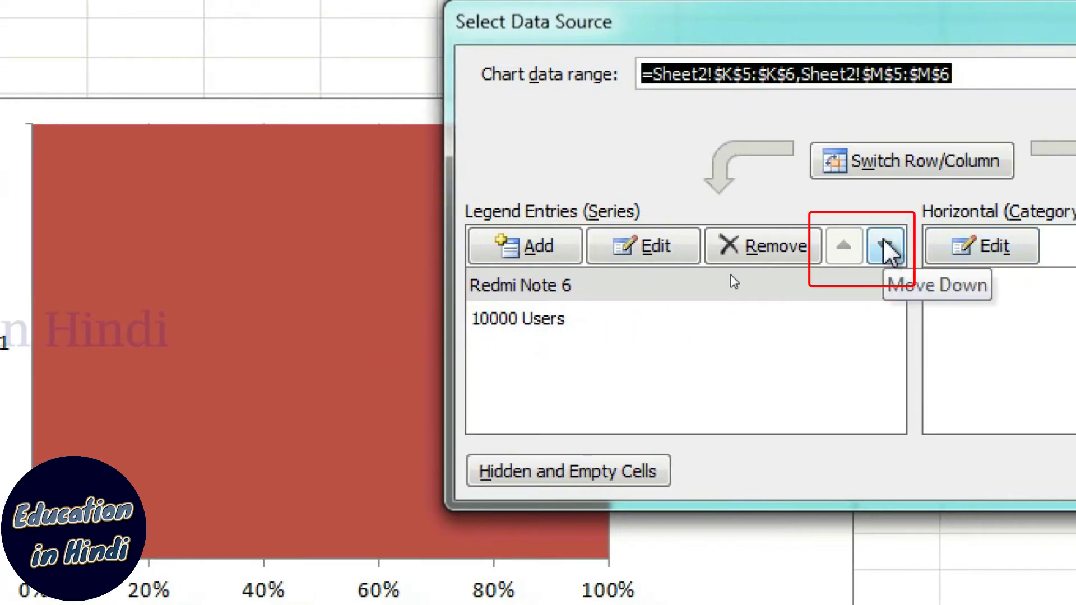
click(885, 245)
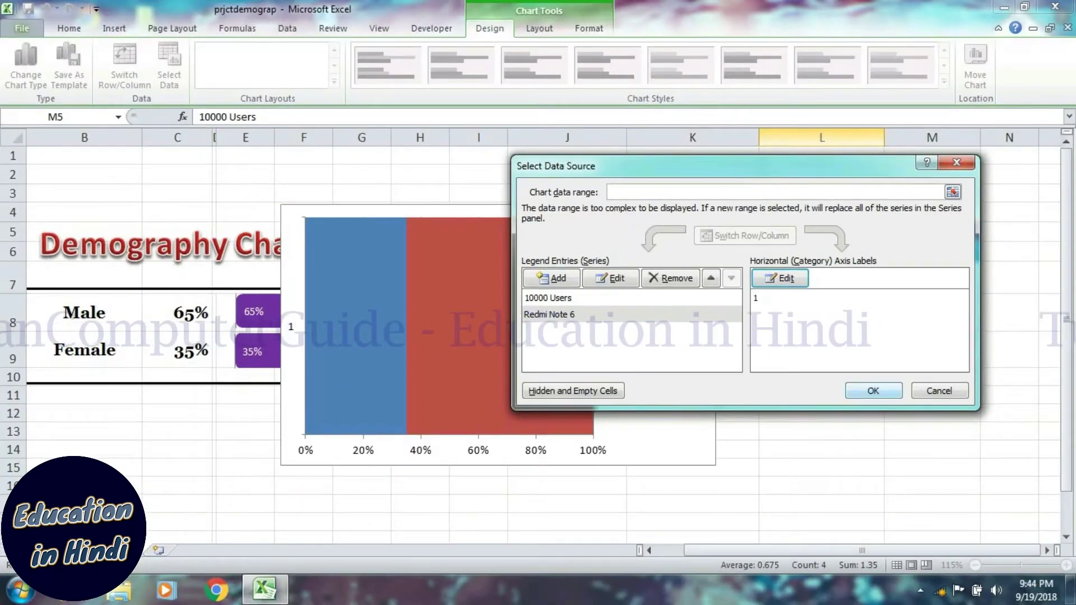
click(869, 387)
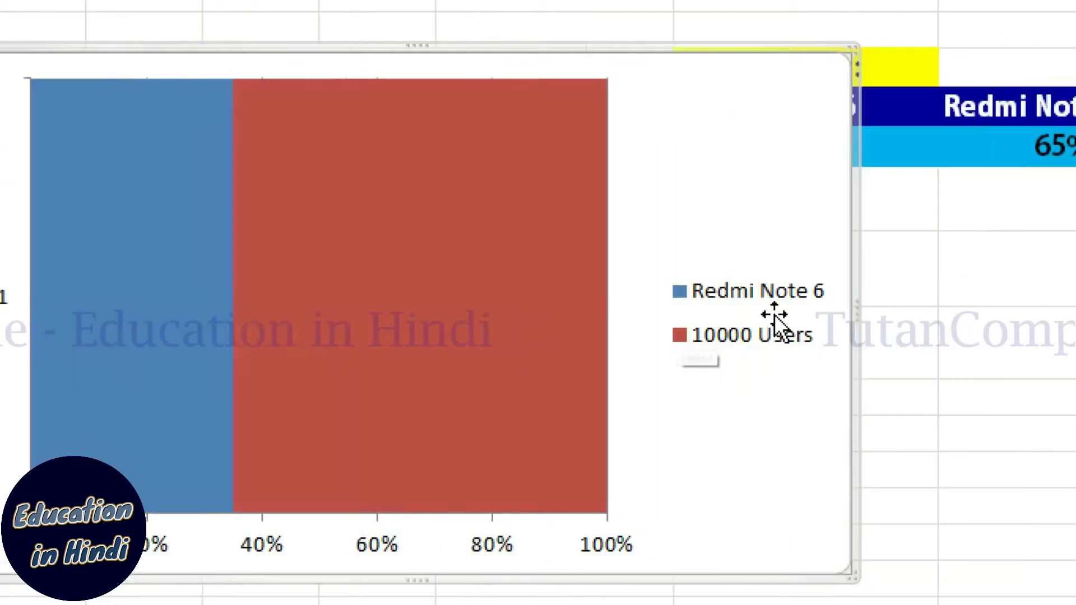
click(775, 319)
key(Delete)
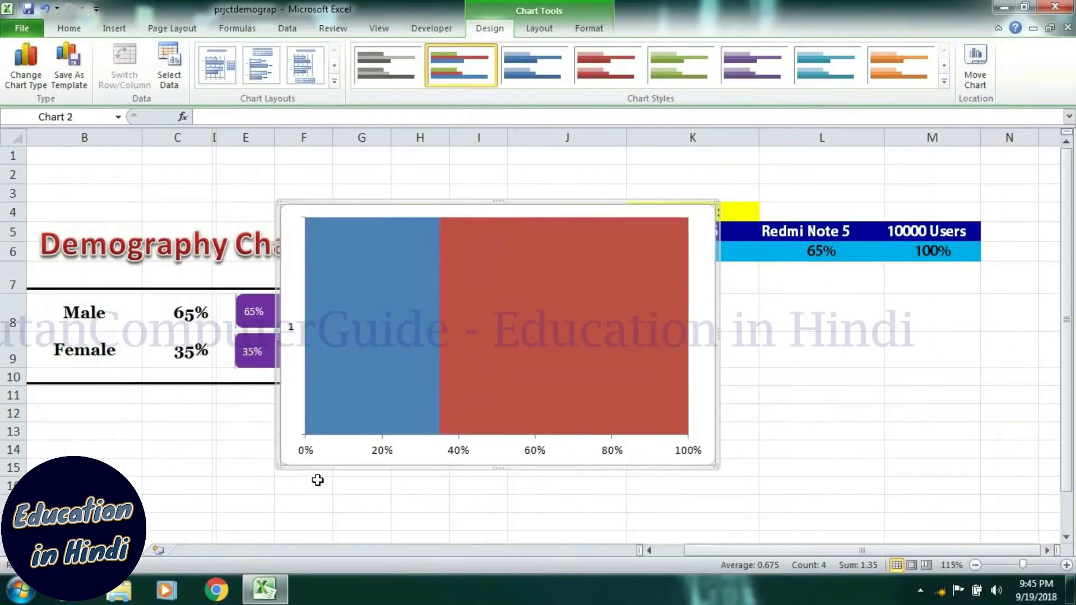
Delete both chart axes and resize the chart into a short, wide strip below the table.
click(307, 450)
key(Delete)
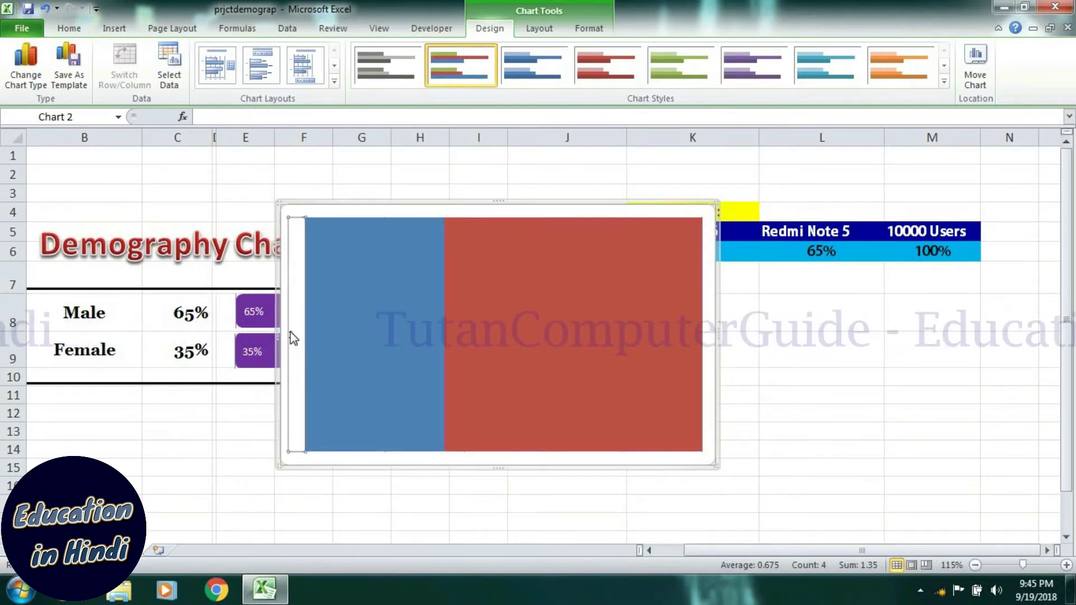
key(Delete)
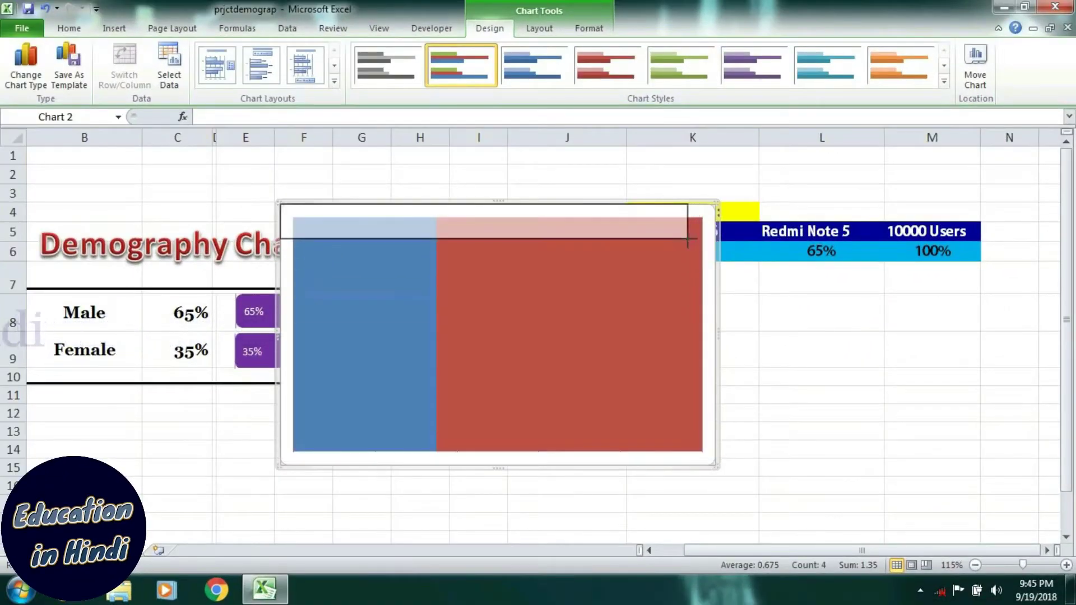
drag(713, 460, 665, 271)
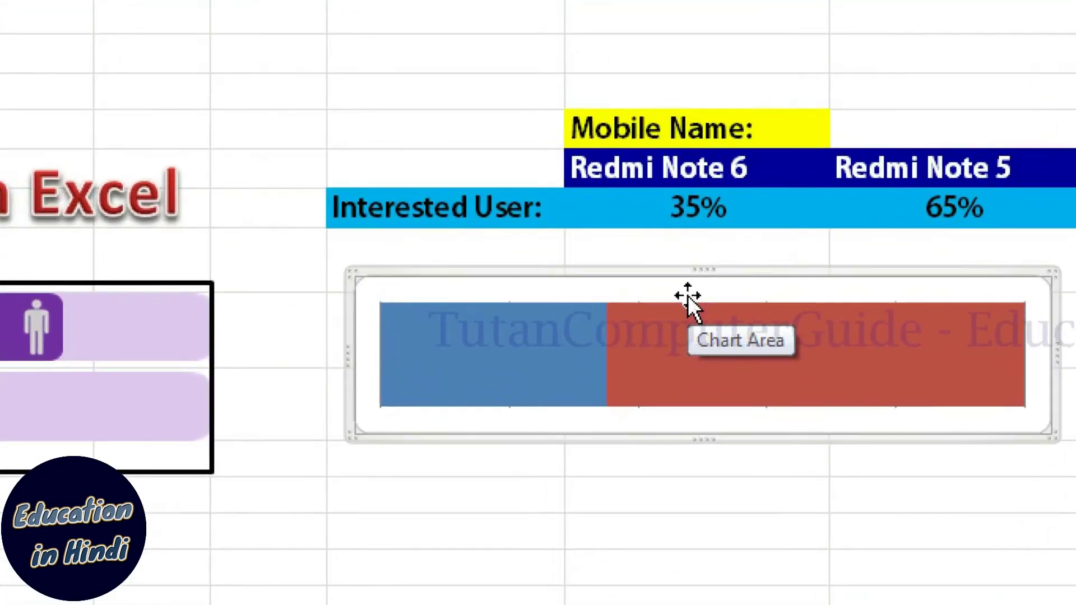
click(695, 208)
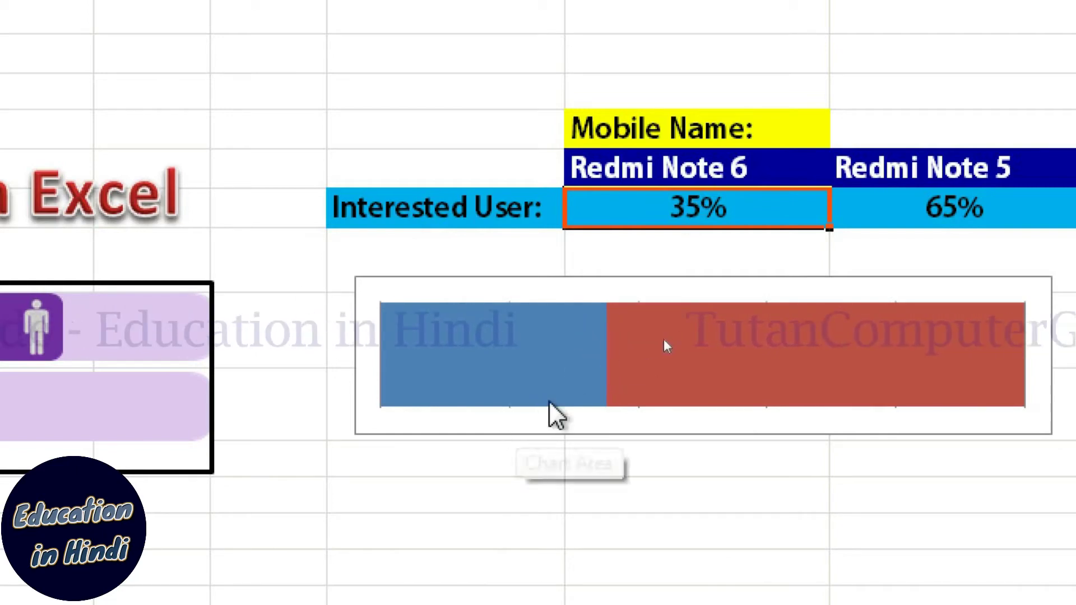
mouse_move(656, 395)
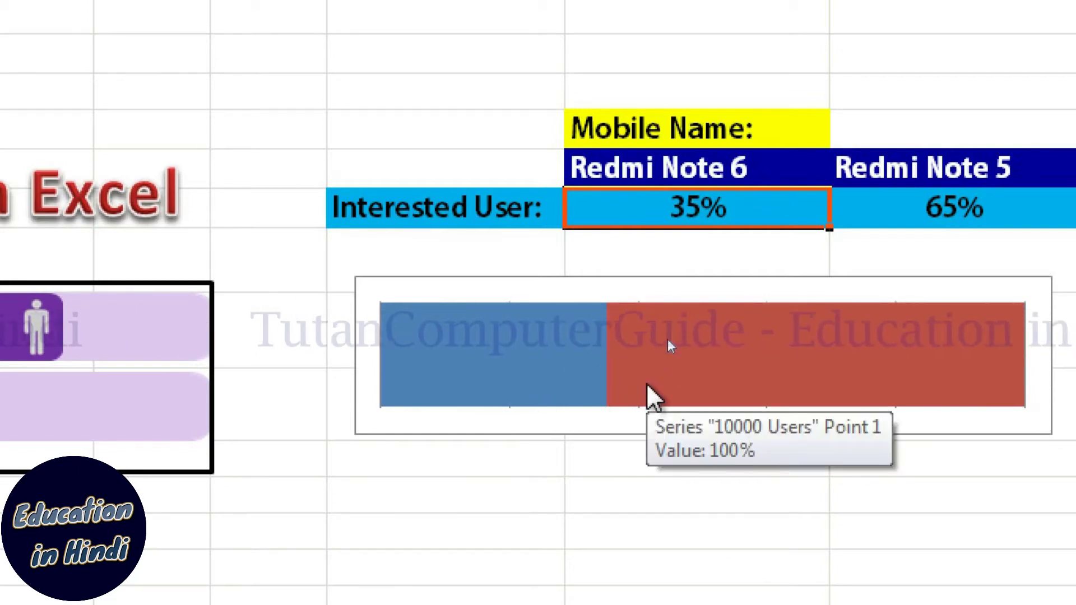
Enter test percentages like 45% for Redmi Note 6, ending at 65%, to watch the bar resize.
text(45)
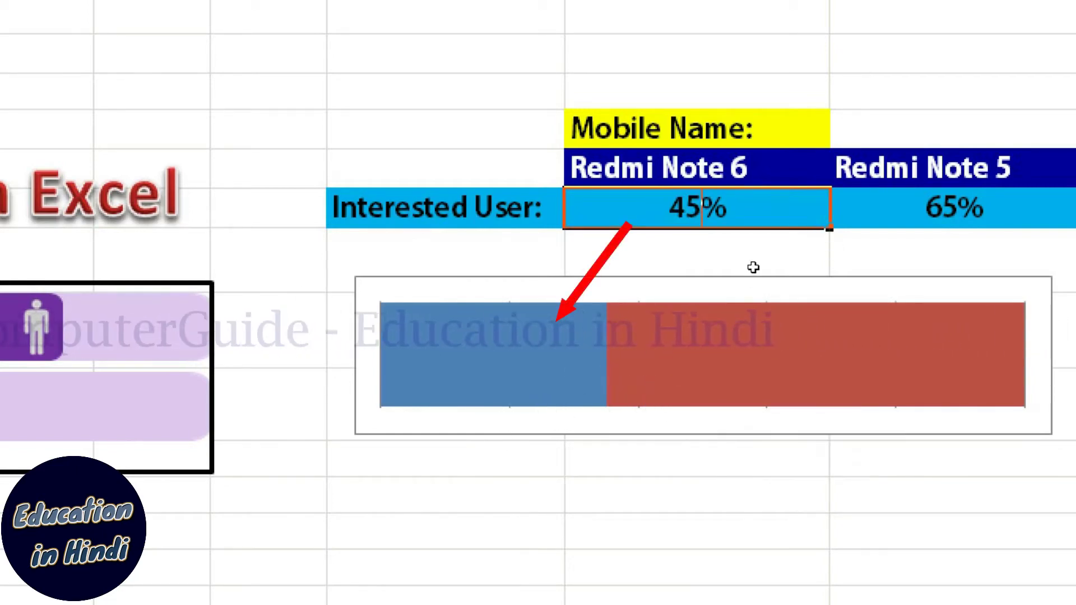
key(Return)
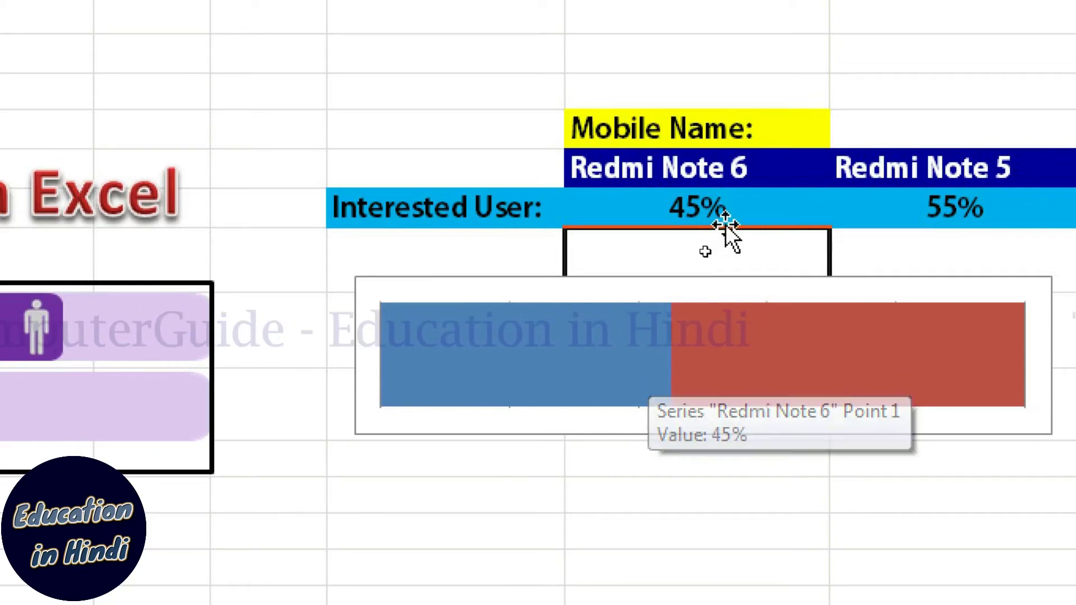
click(722, 208)
text(15)
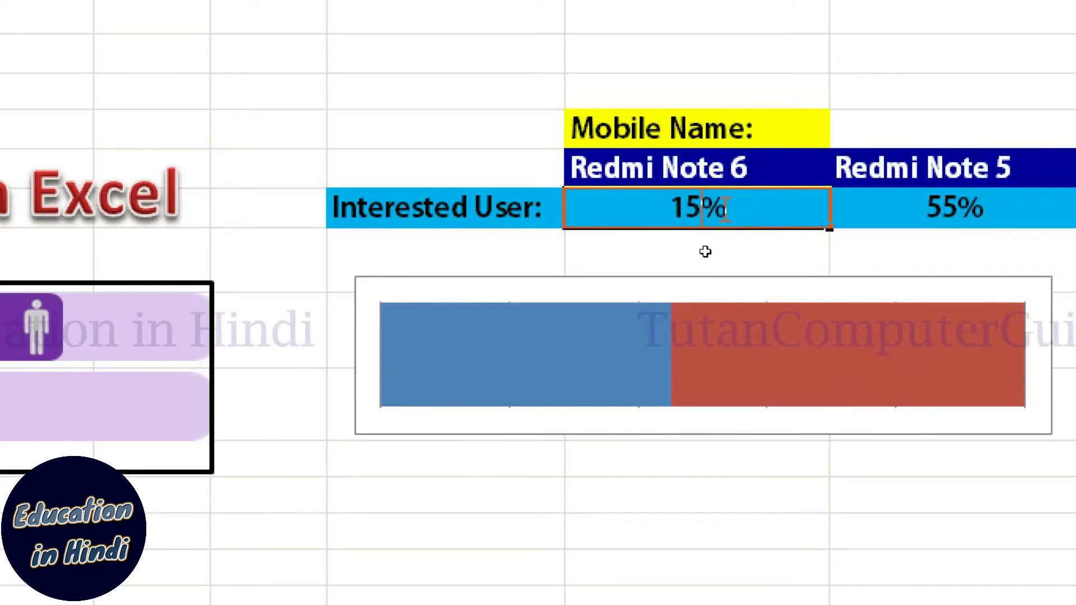
key(Return)
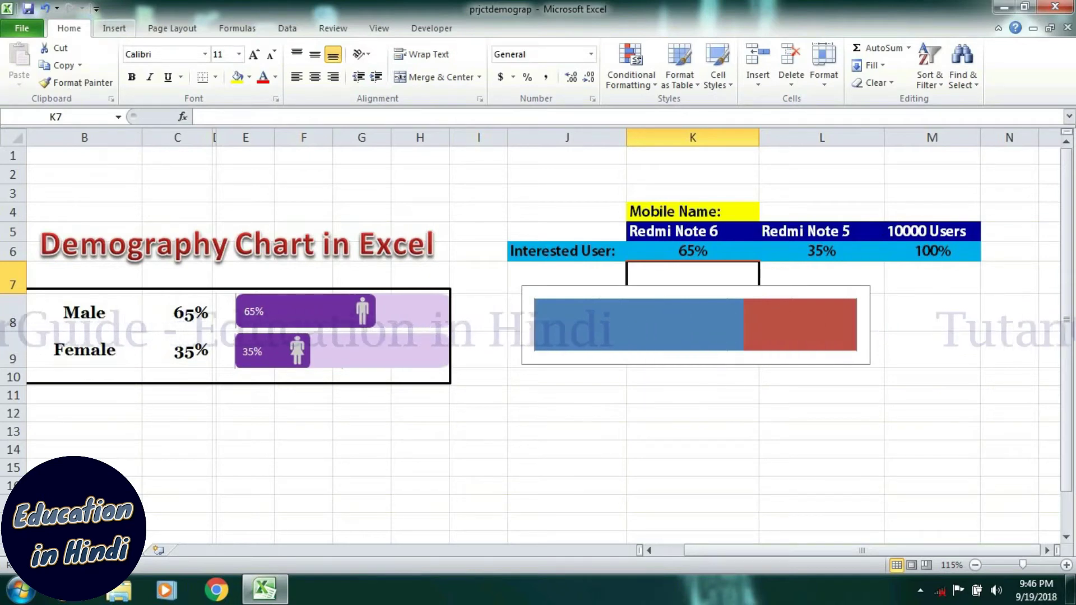
Draw a rounded rectangle below the chart with no outline.
click(113, 30)
click(167, 82)
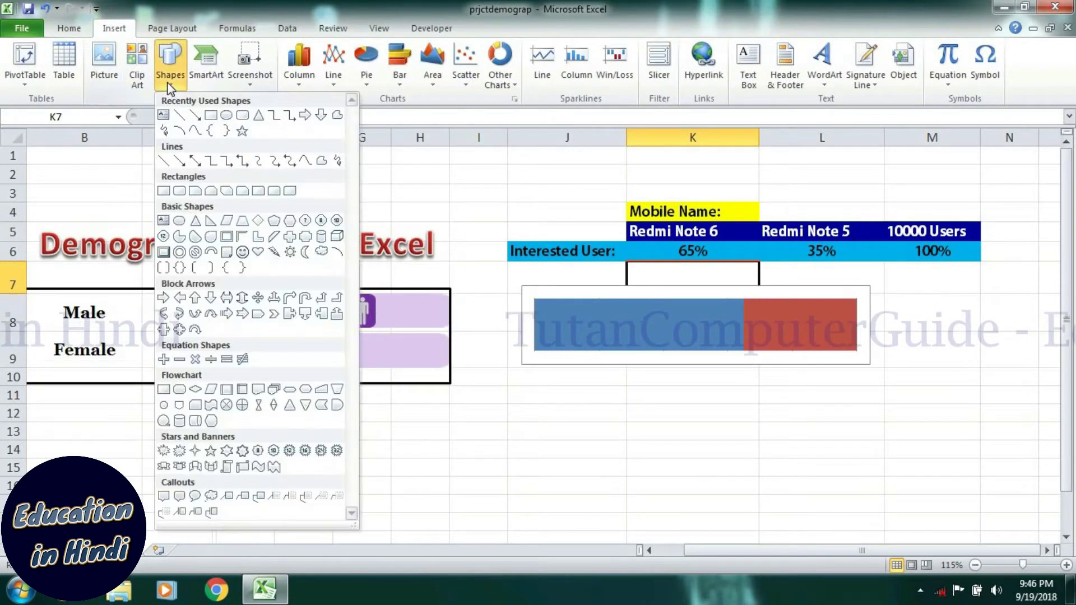
click(180, 190)
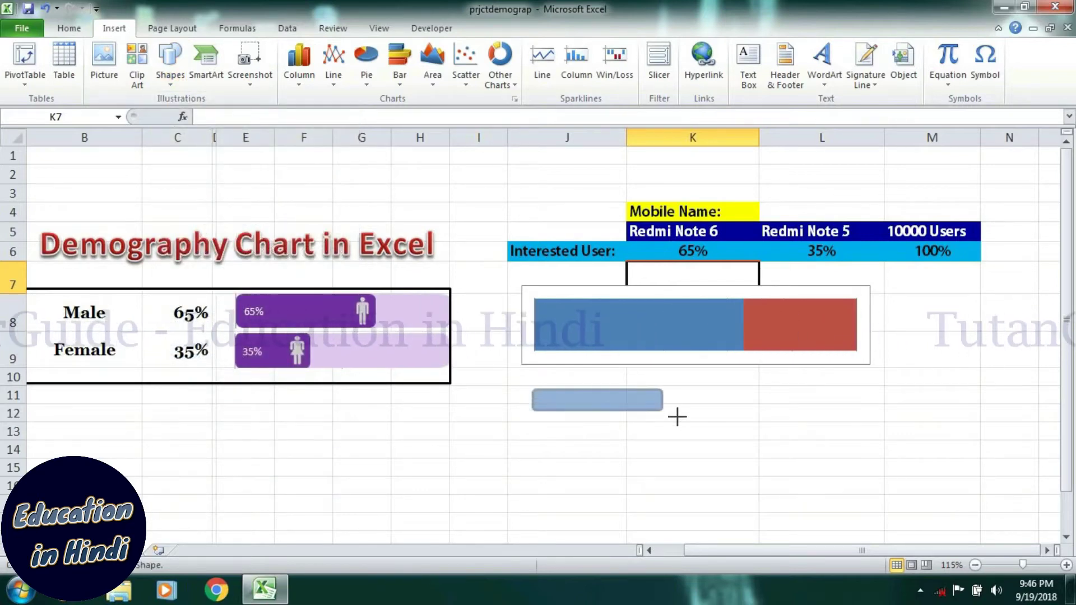
drag(677, 417, 677, 436)
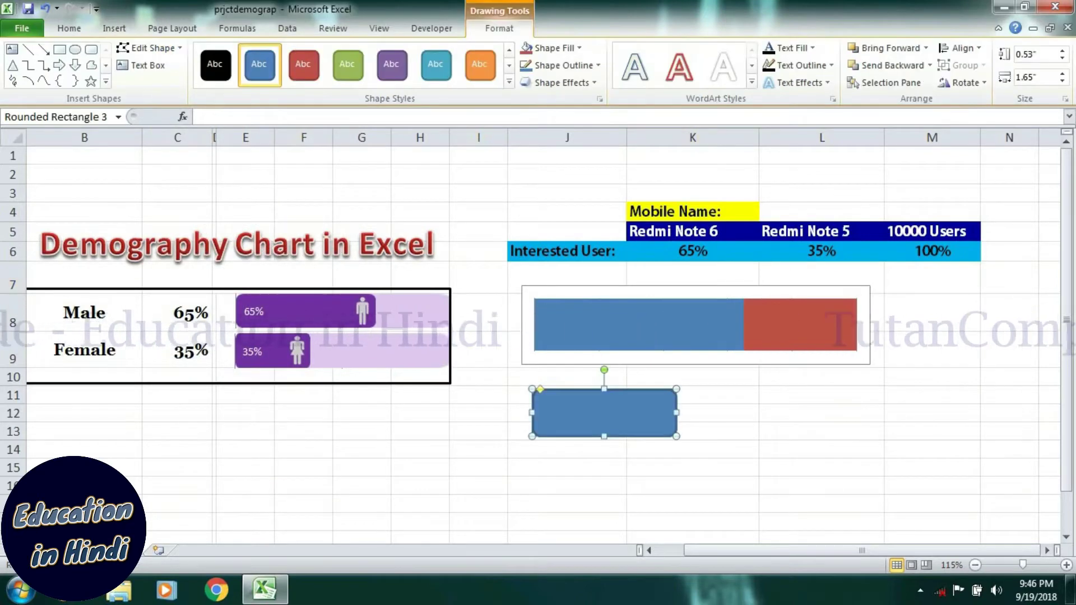
click(565, 65)
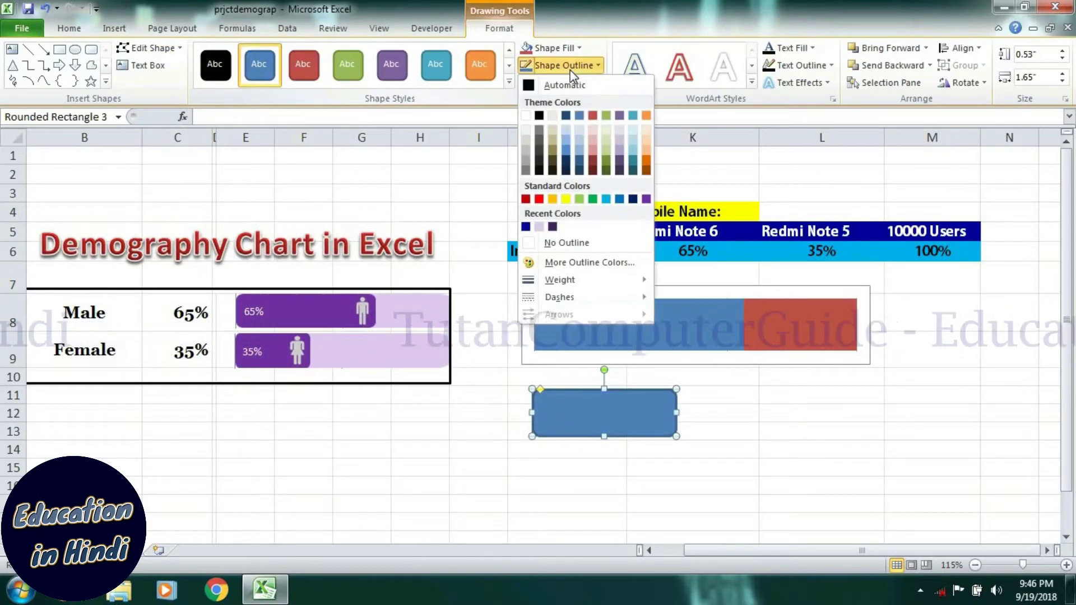
click(525, 244)
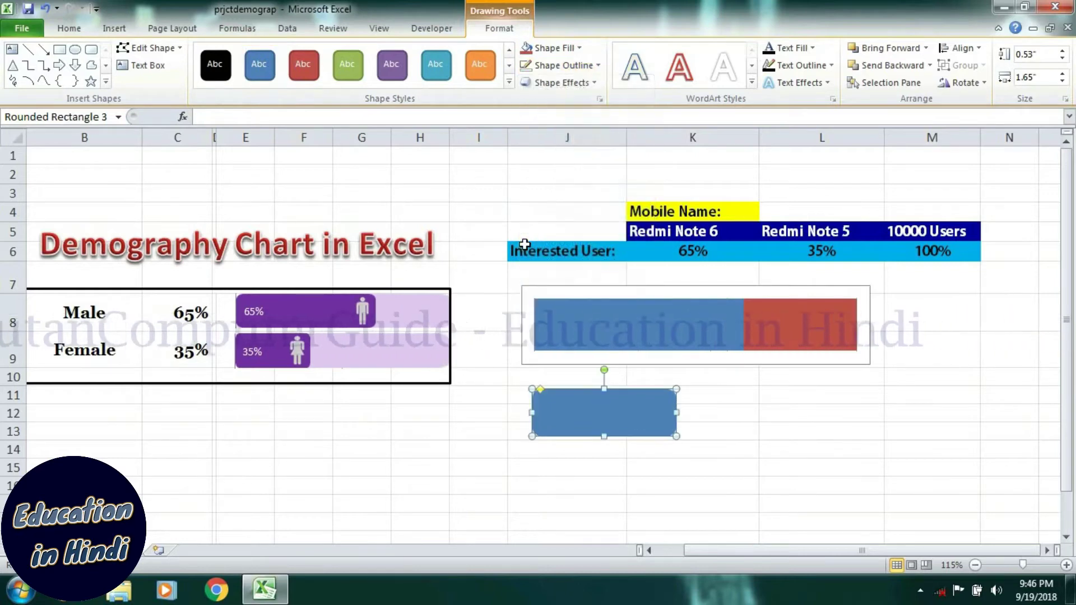
Fill the rectangle with the Fire preset yellow-to-red gradient and nudge it slightly left.
click(570, 49)
mouse_move(563, 279)
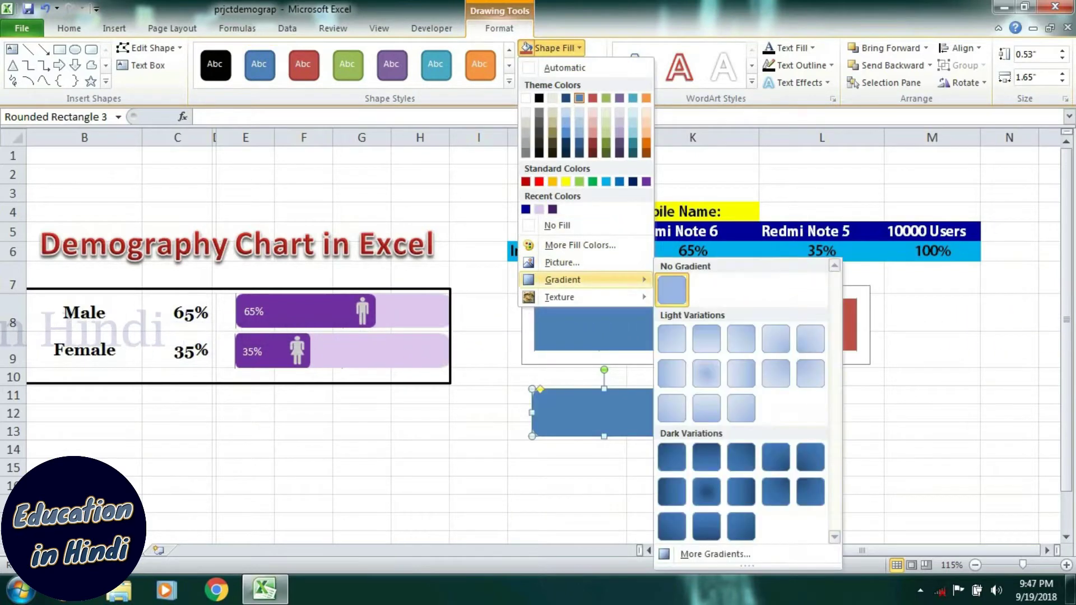
click(718, 553)
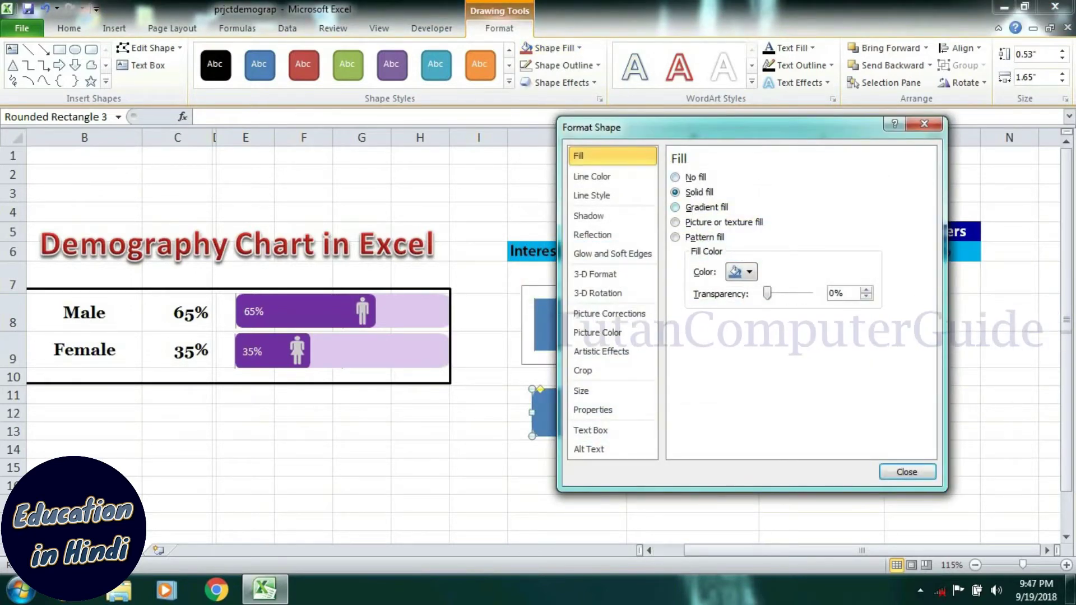
click(700, 207)
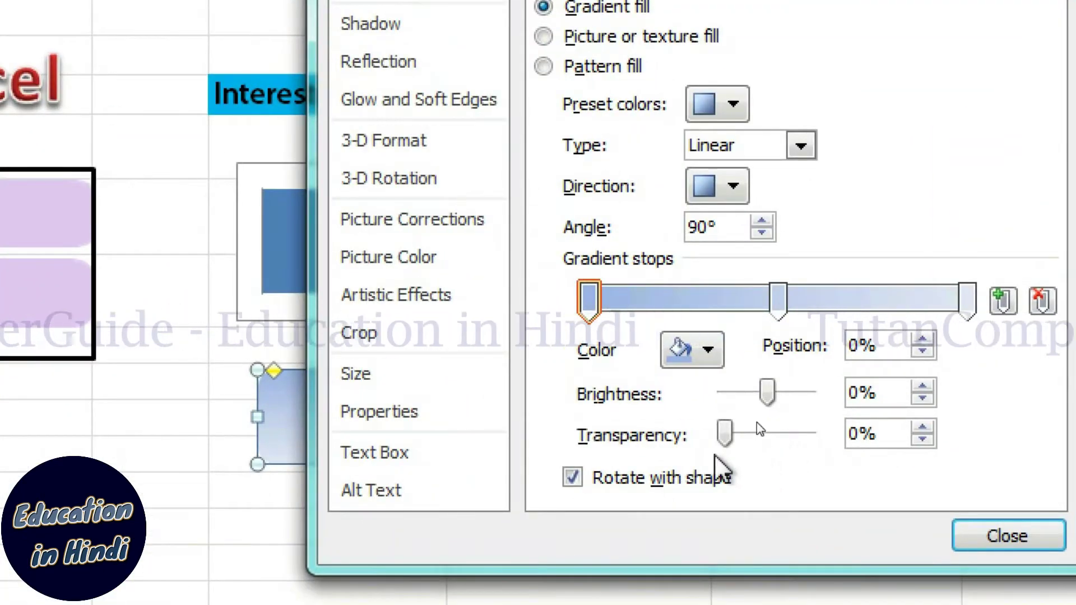
click(723, 104)
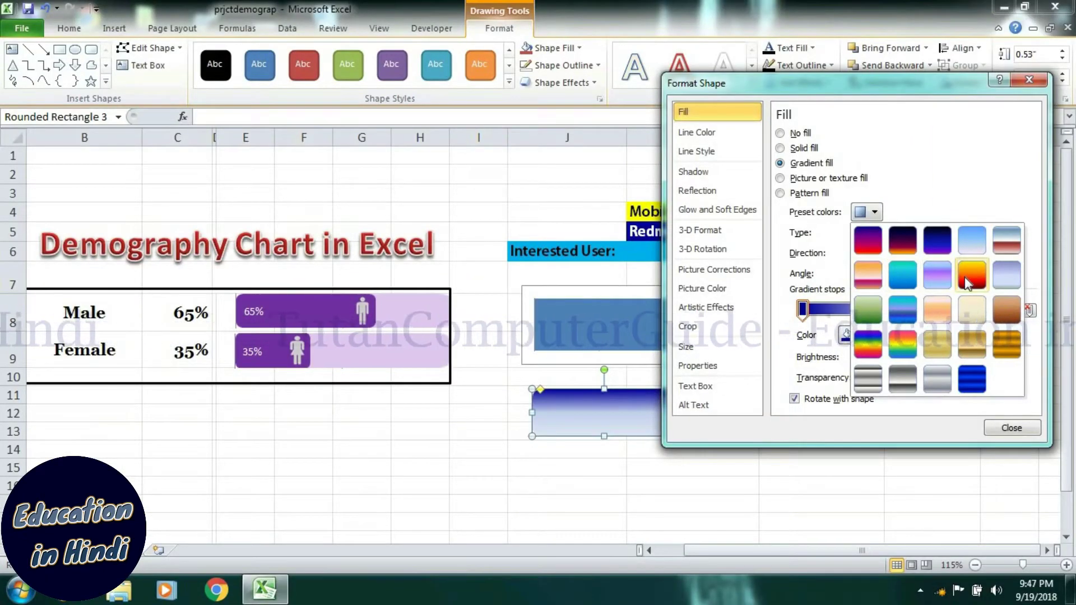
click(968, 281)
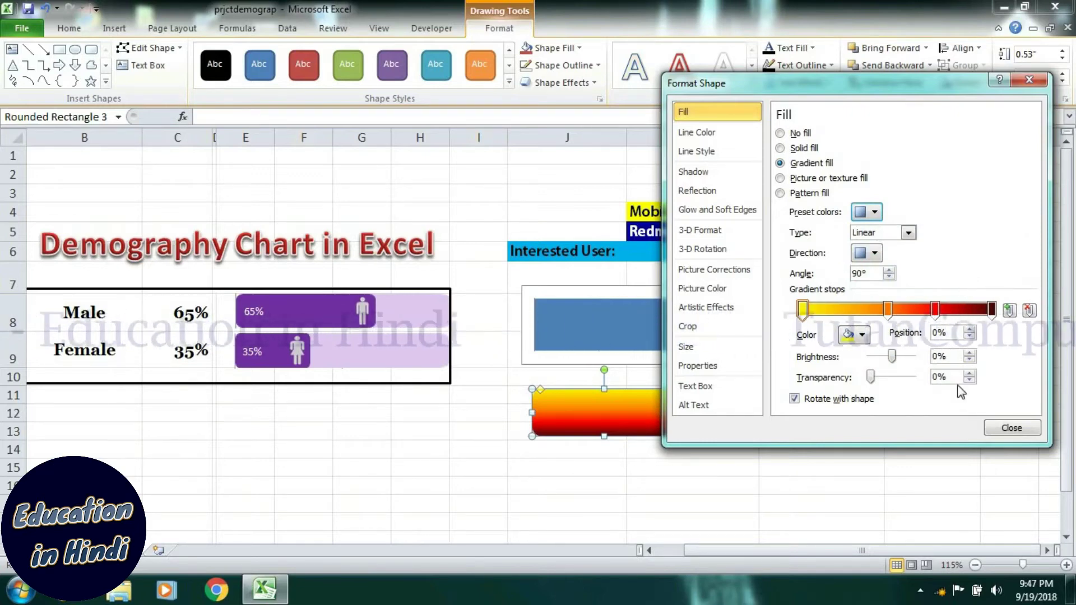
click(998, 428)
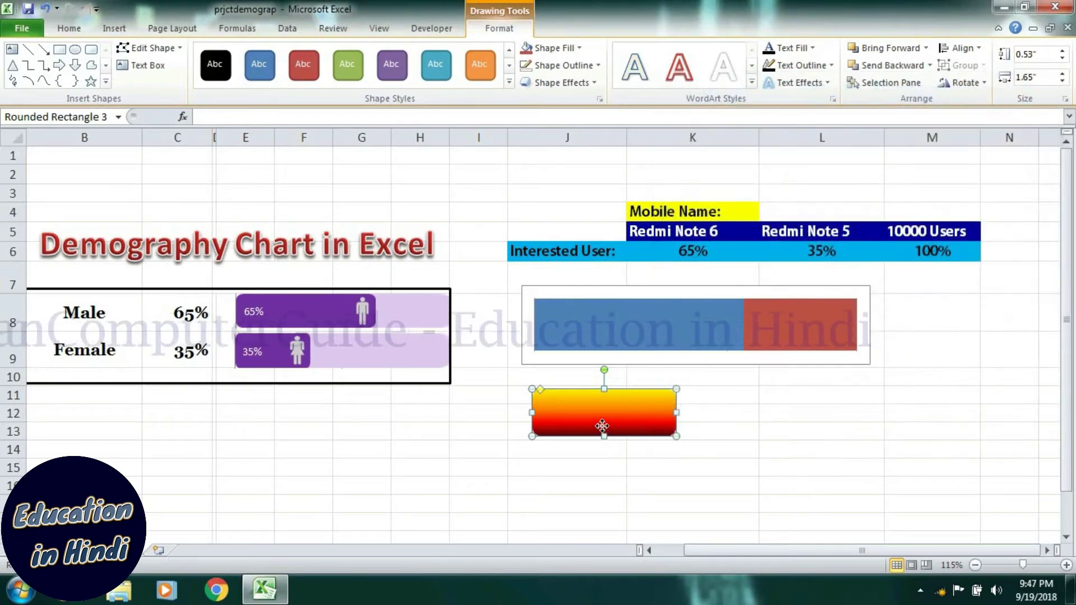
mouse_move(601, 425)
mouse_down()
mouse_move(558, 431)
mouse_move(633, 423)
mouse_up()
click(742, 419)
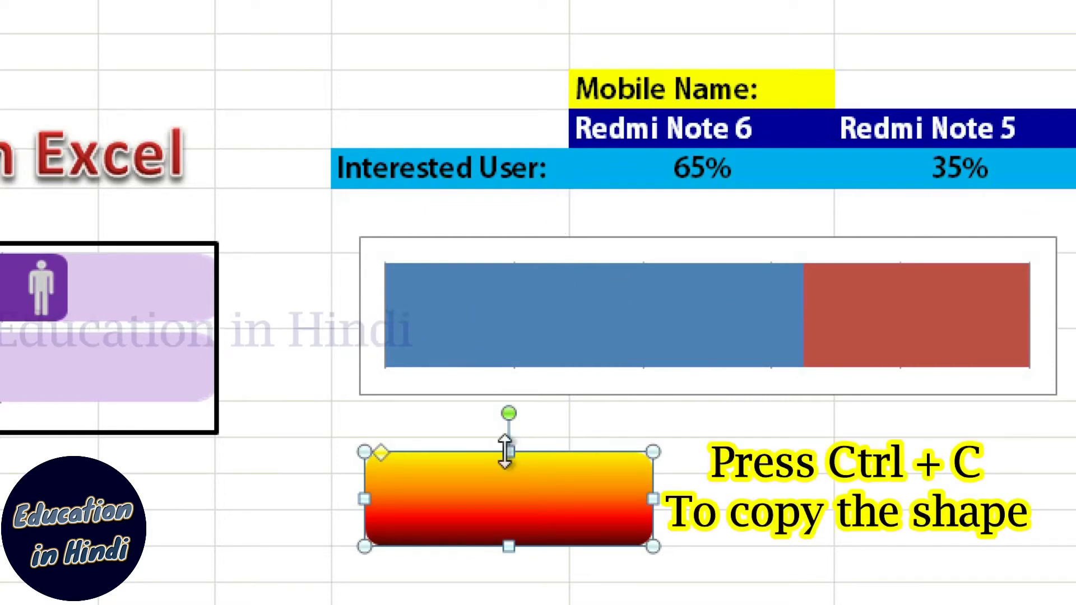
Fill the Redmi Note 6 bar with the copied yellow-to-red rounded gradient shape.
click(507, 339)
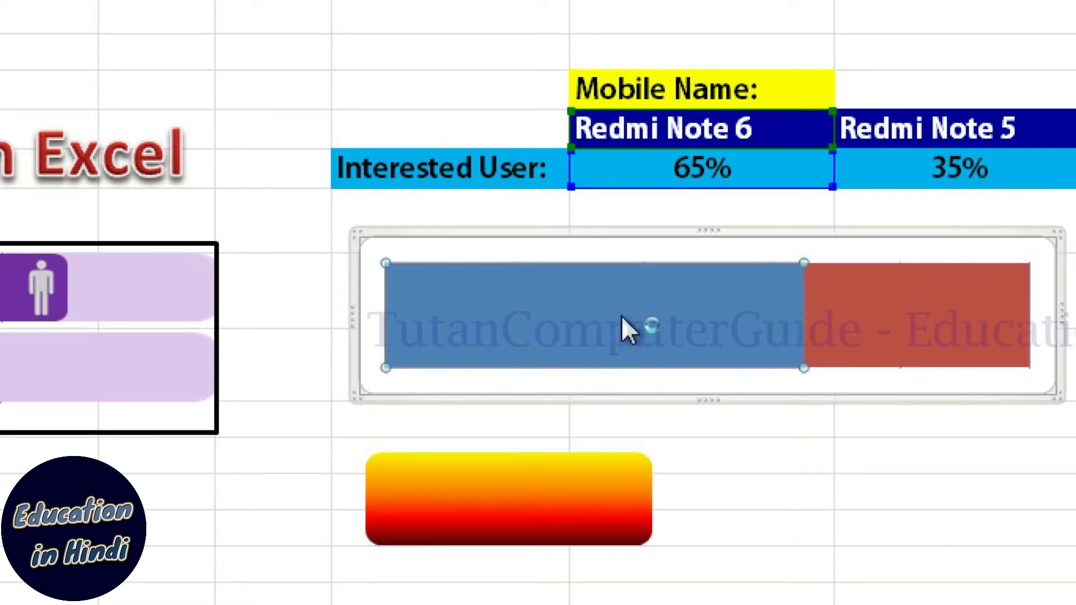
key(ctrl+v)
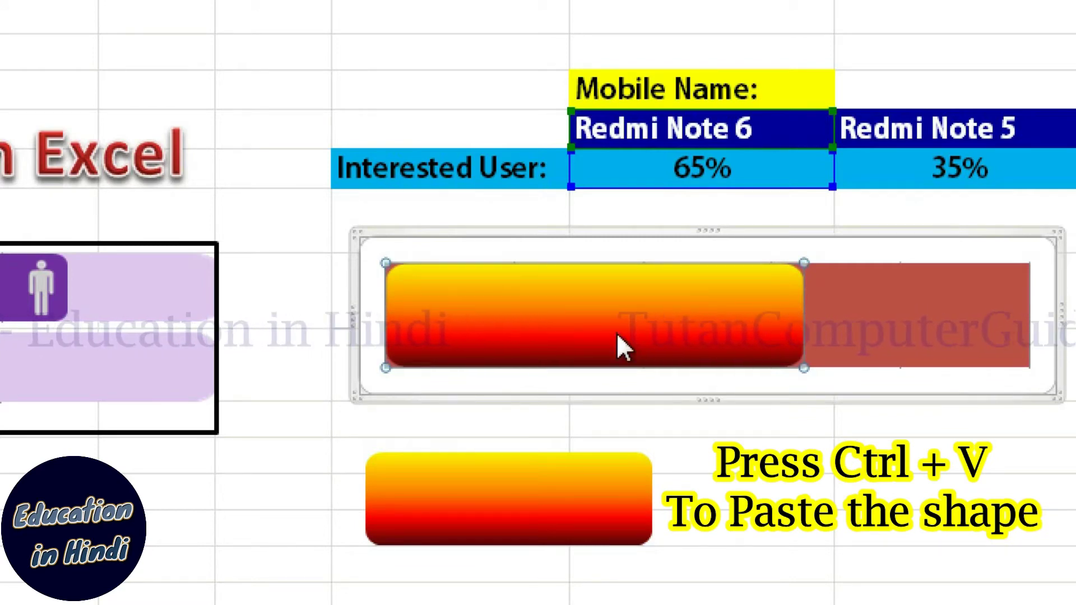
click(617, 173)
text(12)
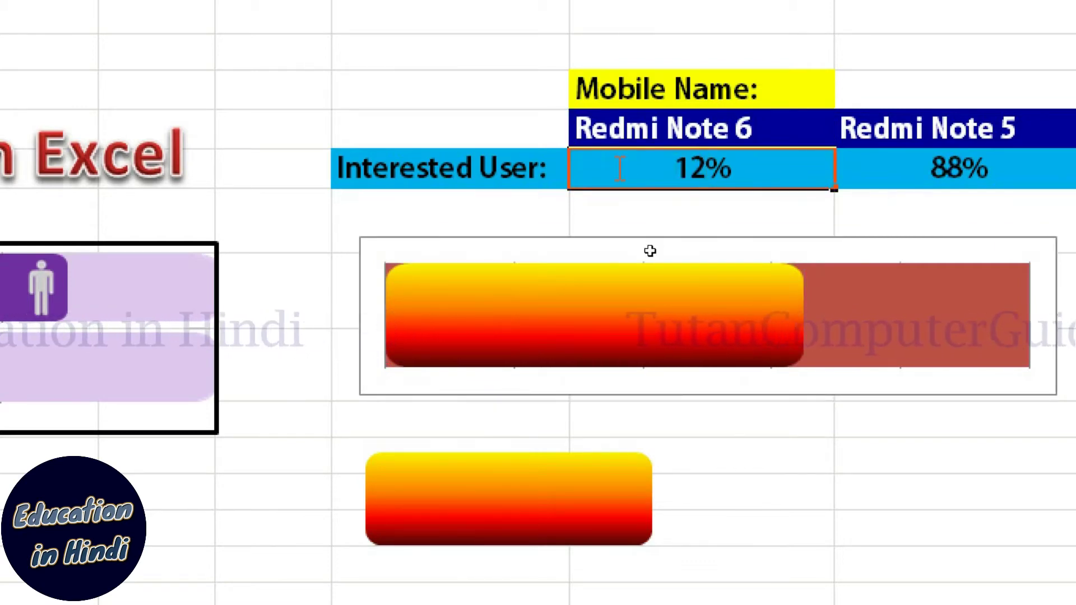
key(Return)
Change the Redmi Note 6 share to 56%, leaving Redmi Note 5 at 44%.
click(617, 168)
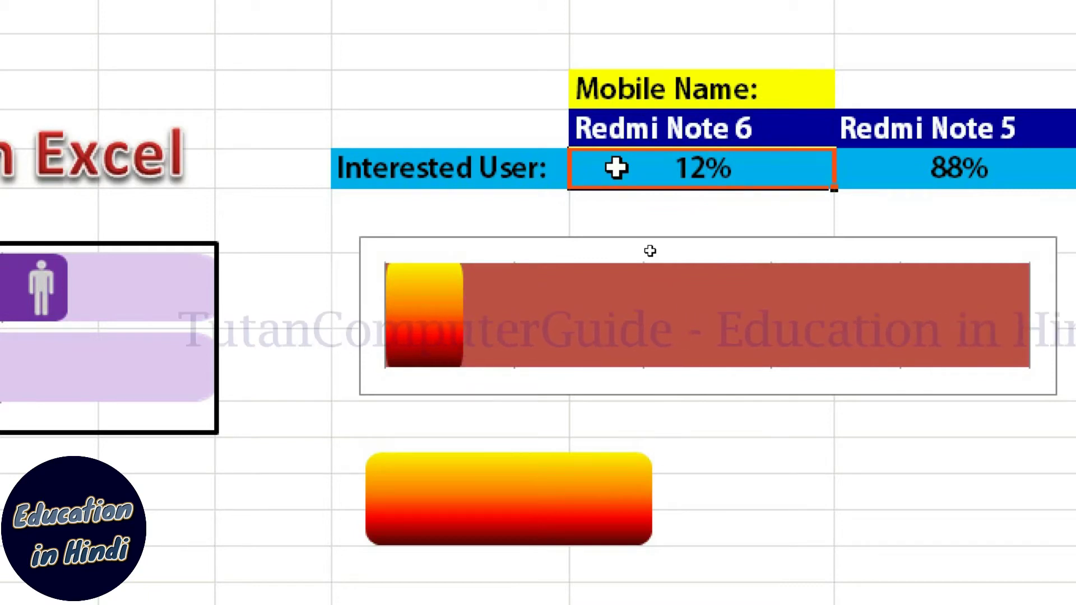
text(56)
key(Return)
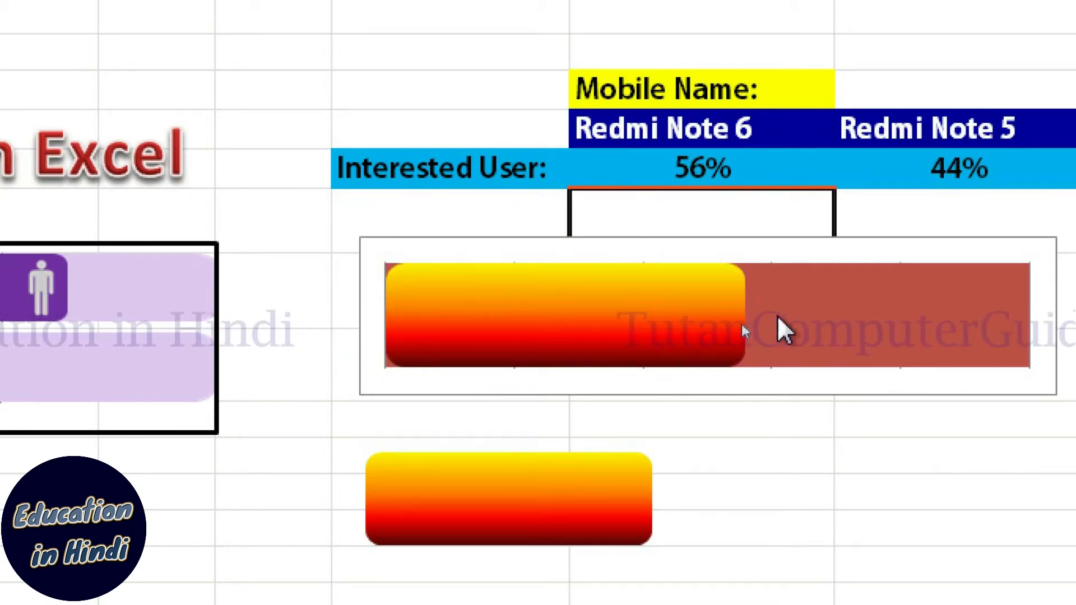
click(801, 330)
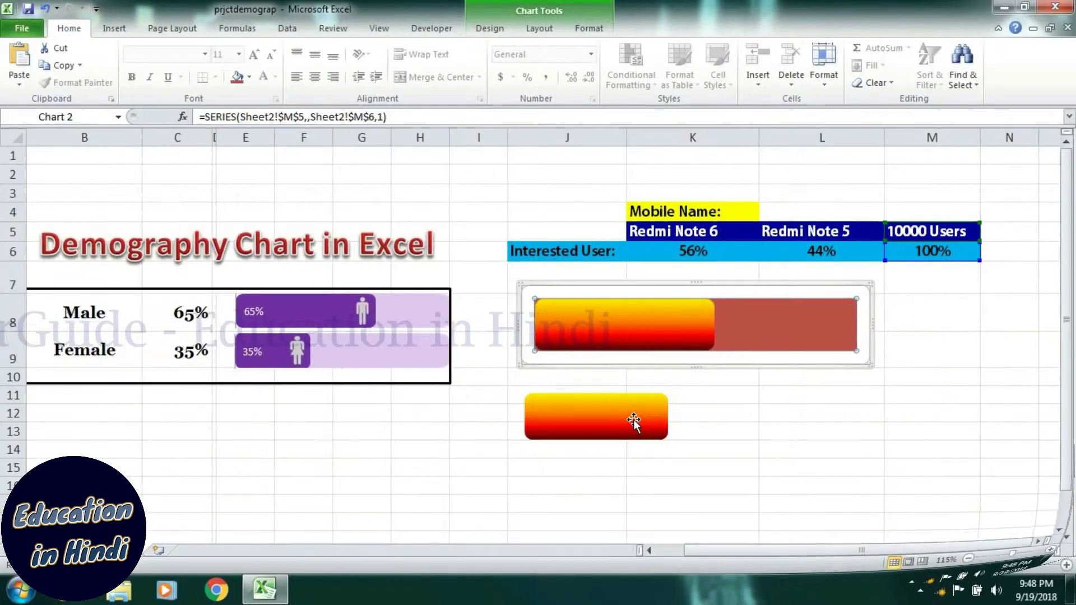
click(583, 506)
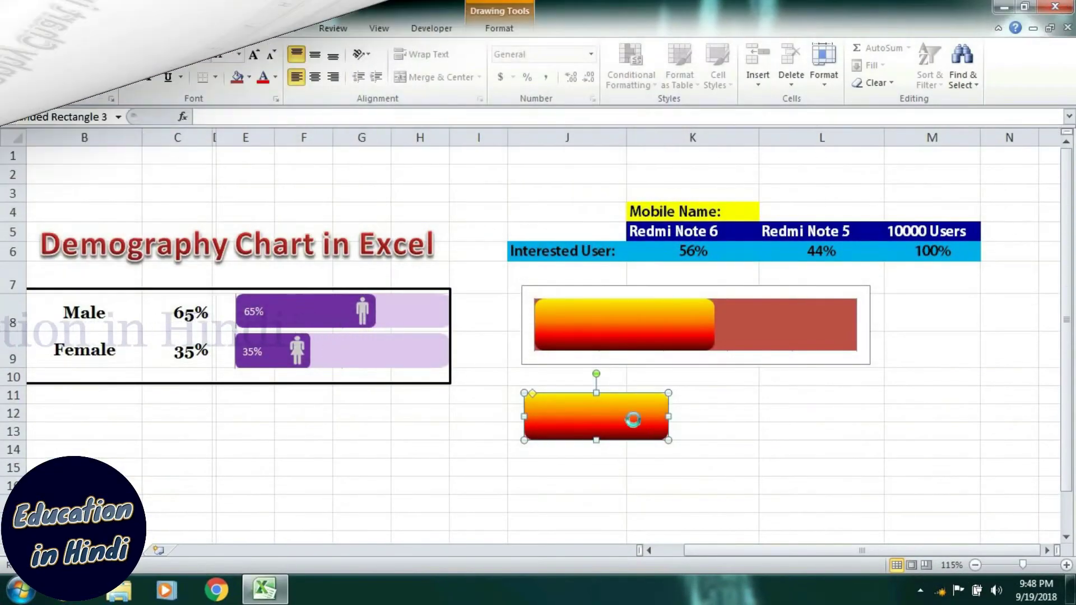
Duplicate the rounded bar, fill it dark blue, and paste it into the 10000 Users series.
ctrl+drag(609, 410, 793, 404)
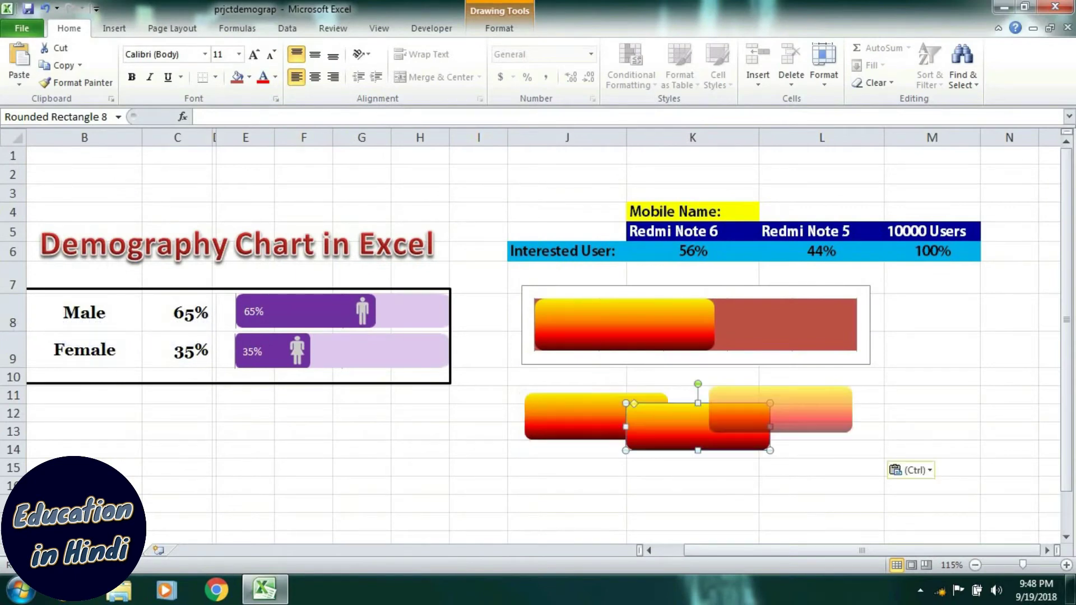
click(518, 34)
click(536, 50)
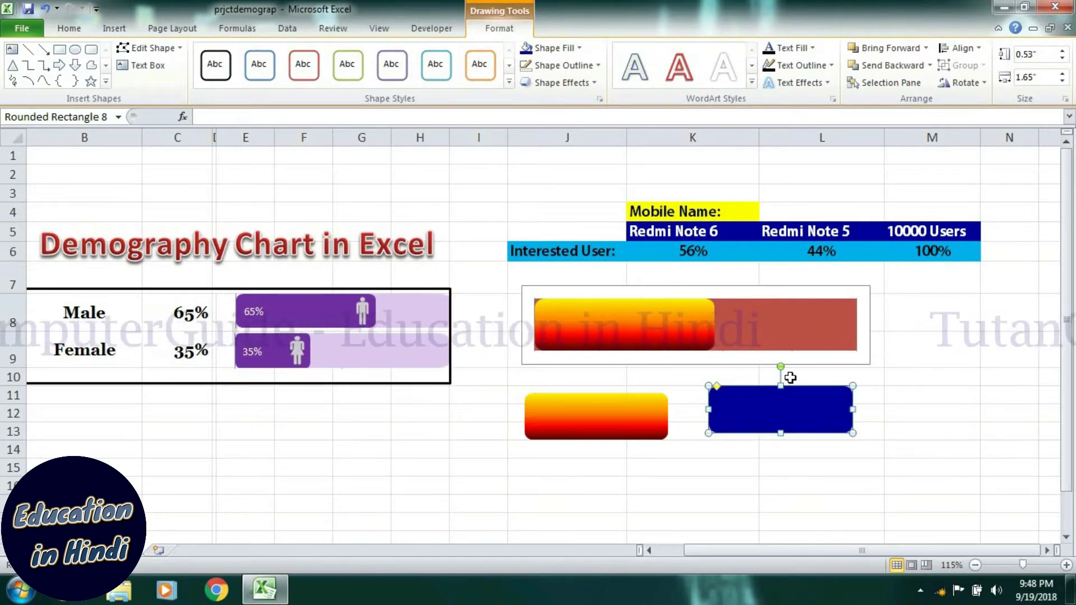
click(791, 343)
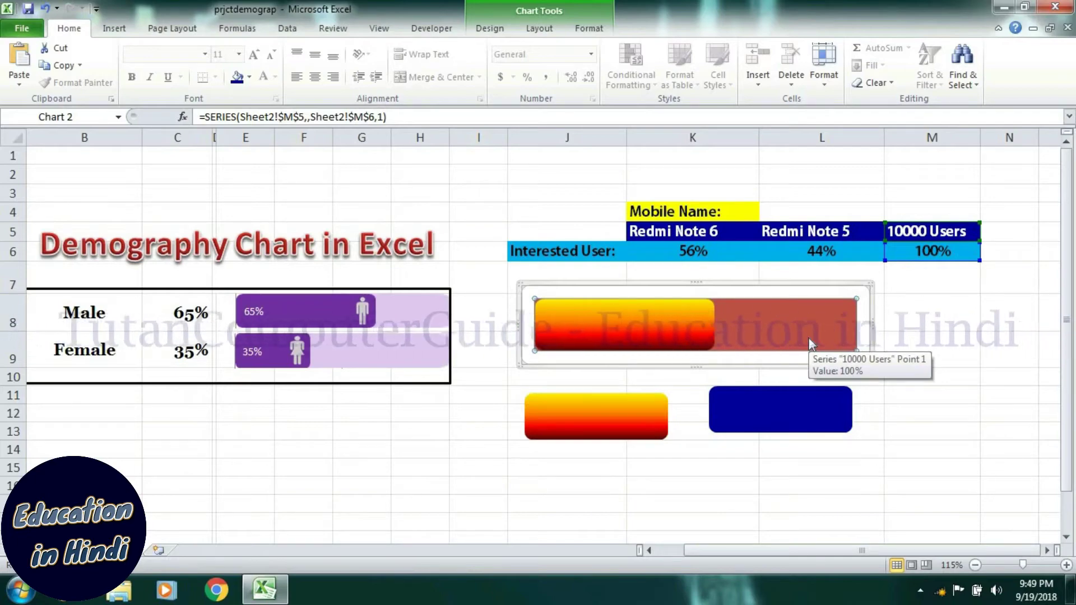
key(ctrl+v)
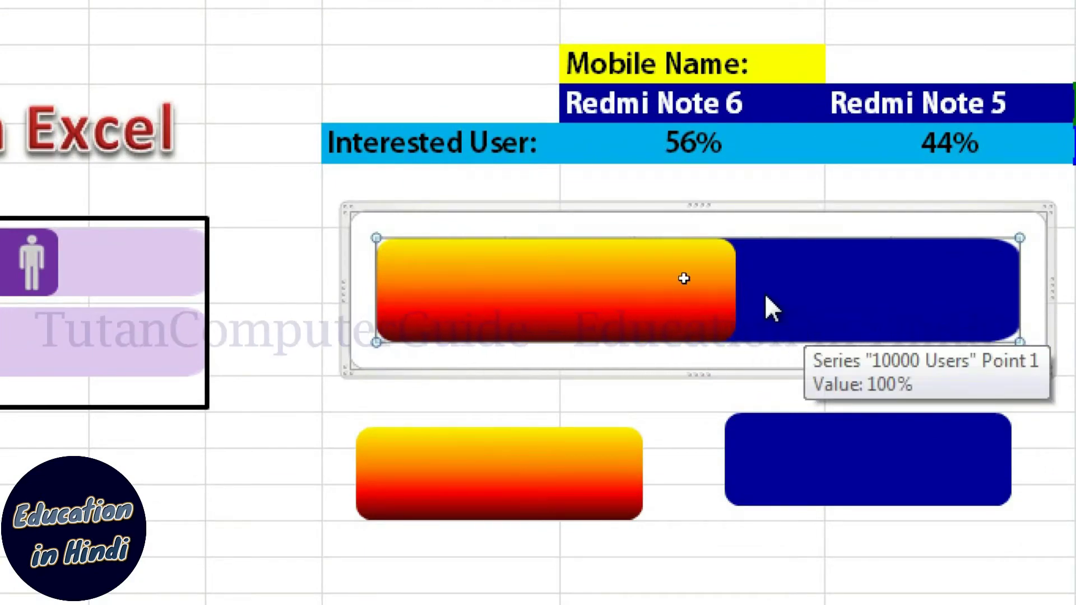
Change the Redmi Note 6 value in K6 to 45%.
click(666, 147)
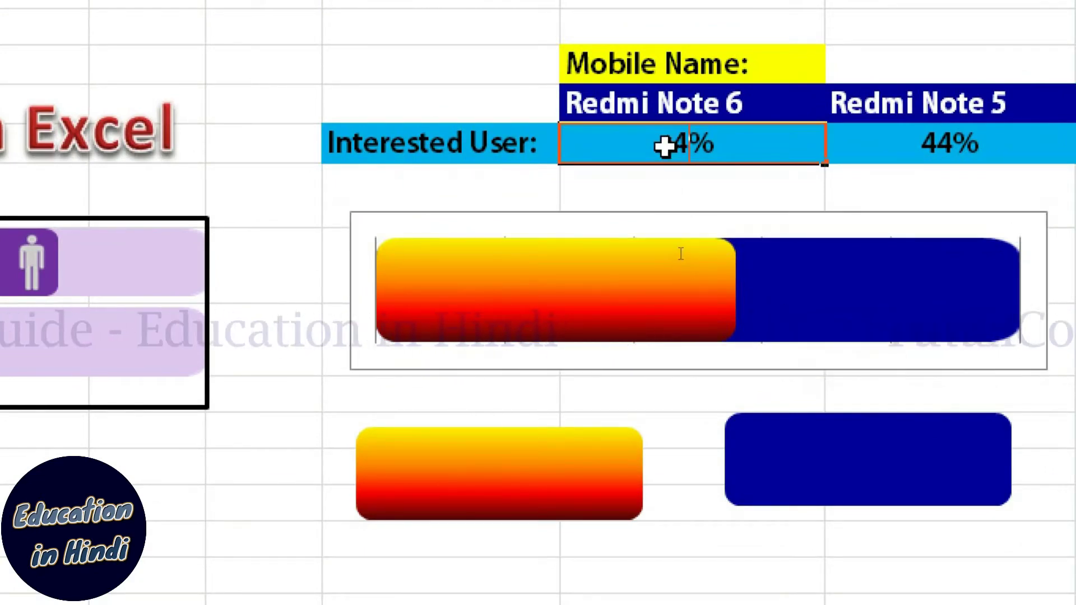
text(5)
key(Return)
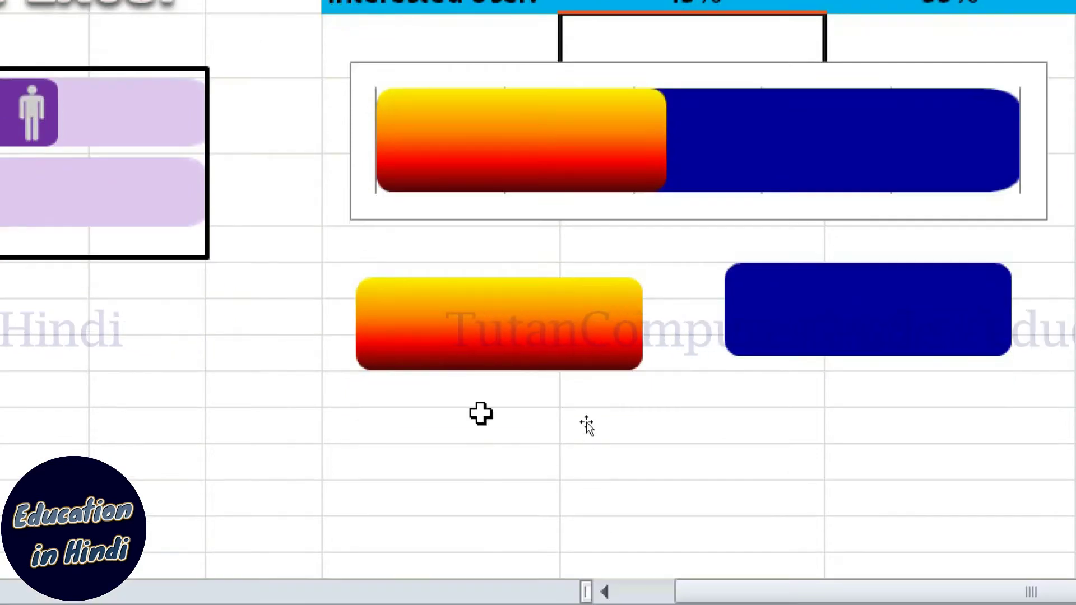
Delete the loose orange and blue helper shapes below the chart.
click(480, 301)
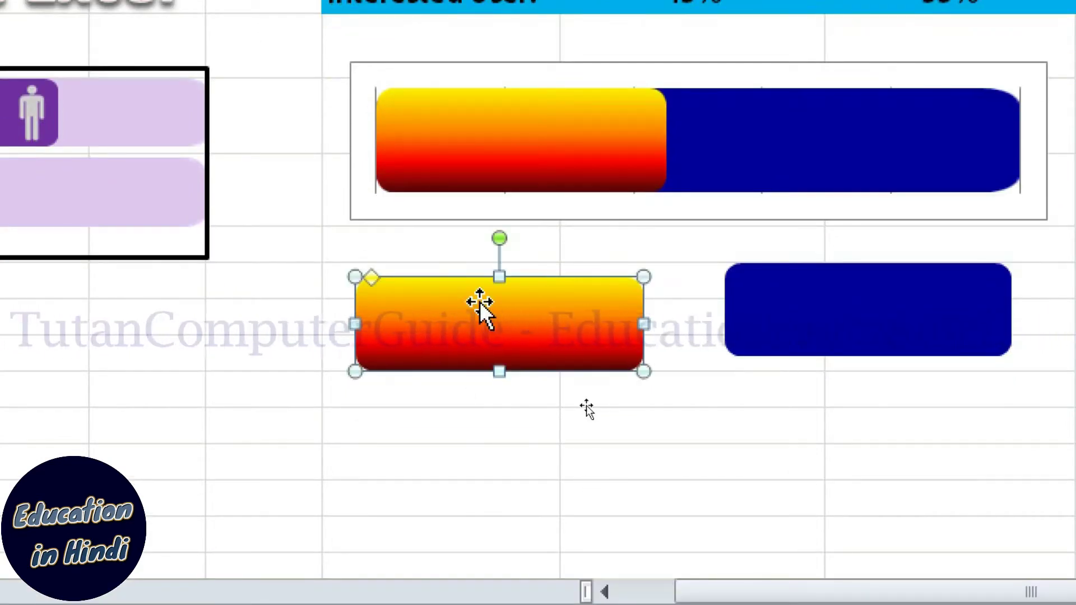
key(Delete)
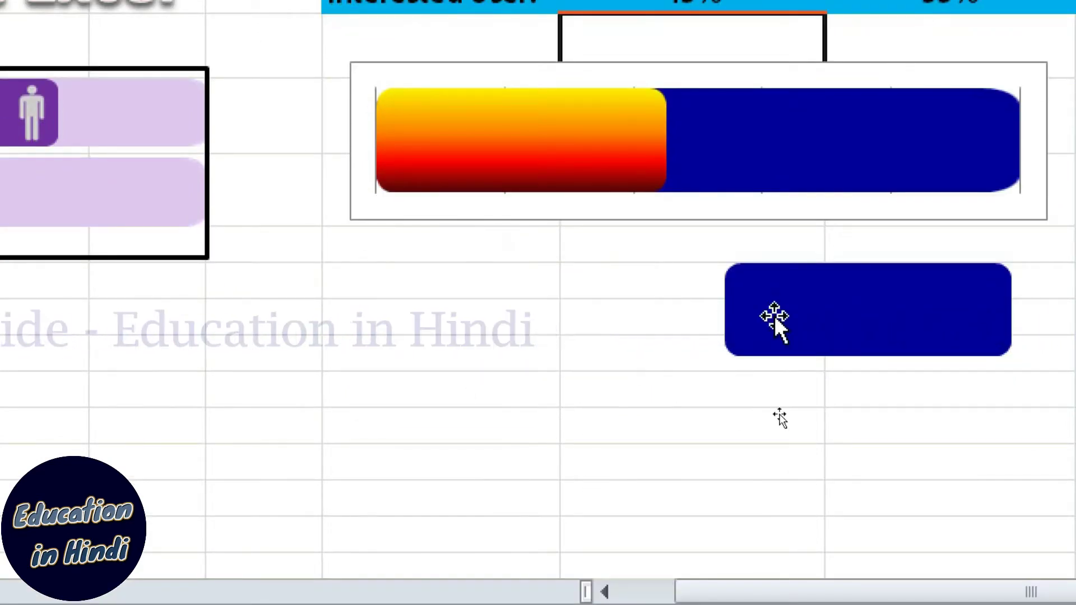
click(774, 315)
key(Delete)
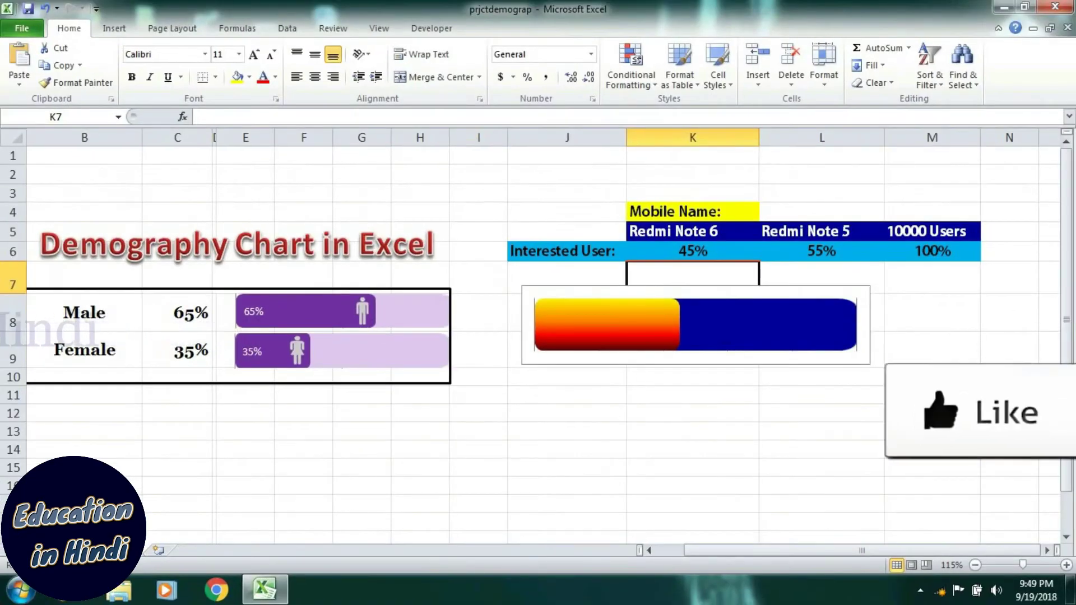
Add a 45% data label to the Redmi Note 6 series.
click(630, 334)
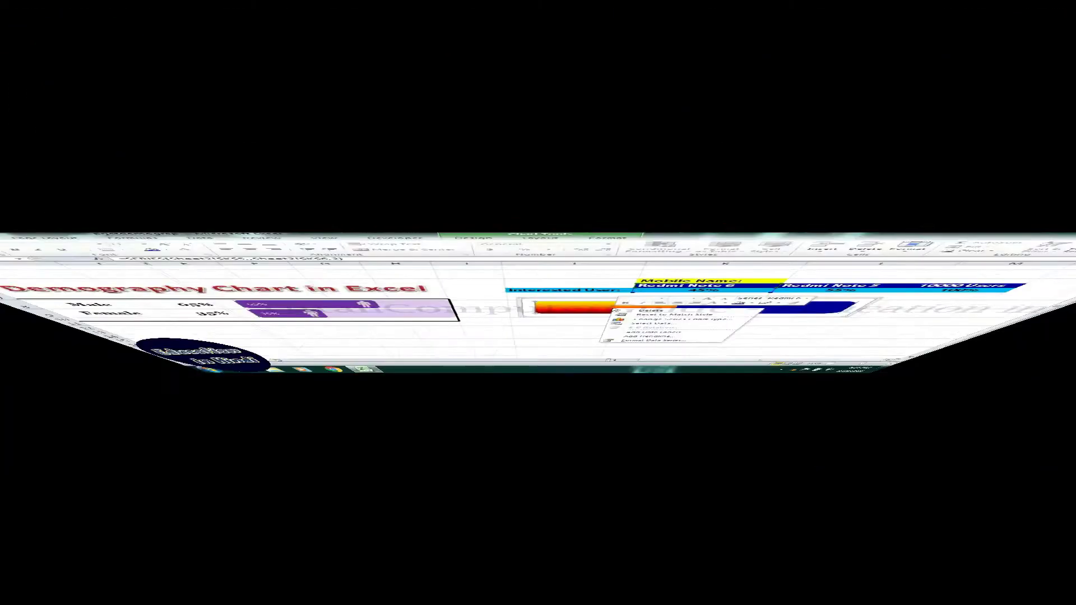
right_click(615, 335)
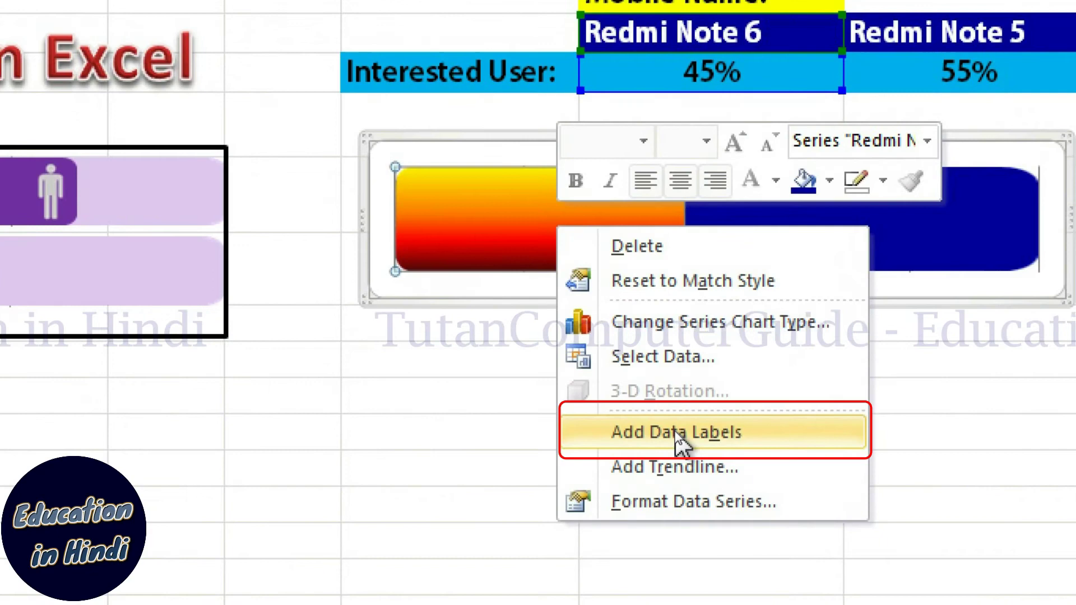
click(676, 431)
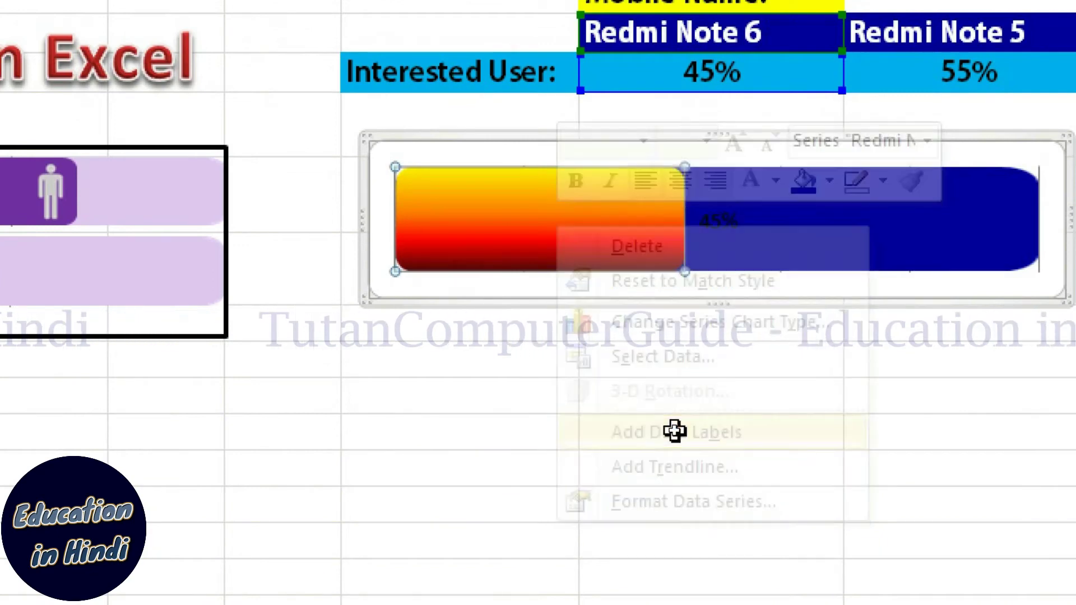
Move the 45% label inside the left end of the orange bar.
click(731, 219)
drag(732, 220, 403, 227)
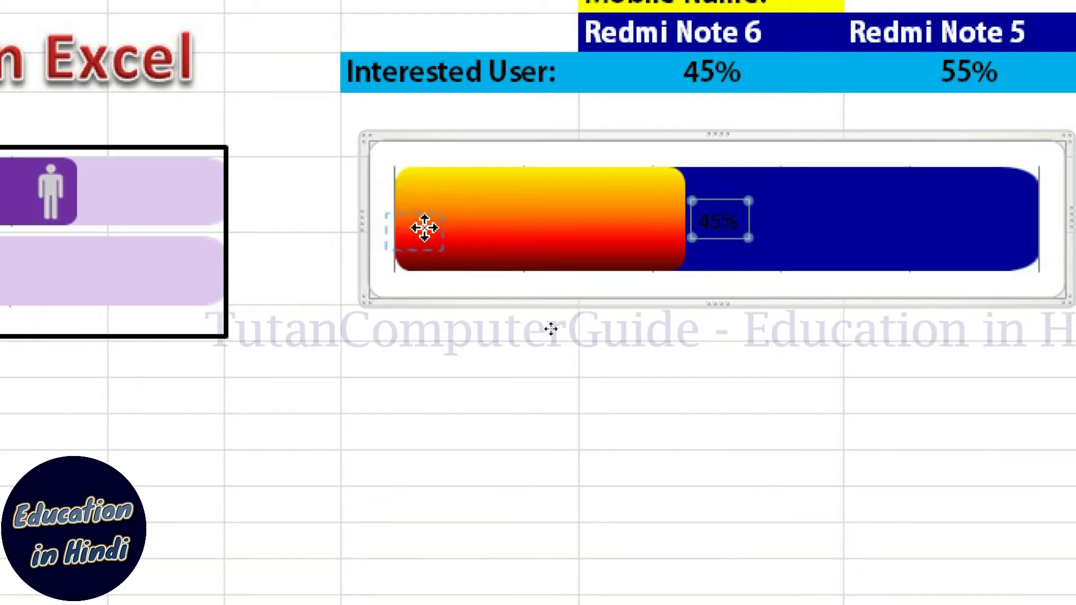
drag(403, 227, 438, 219)
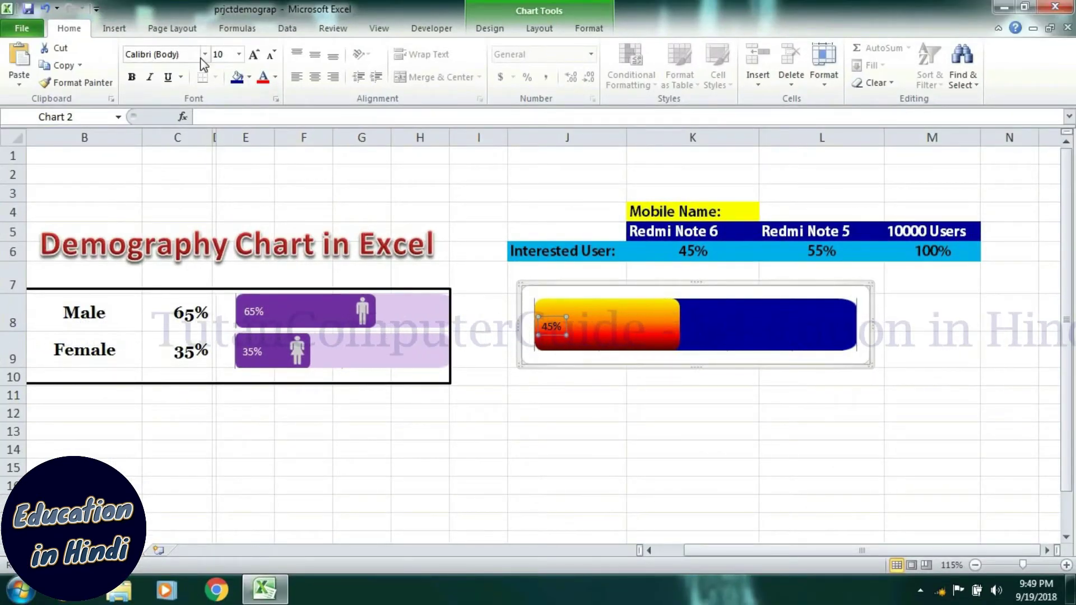
click(204, 55)
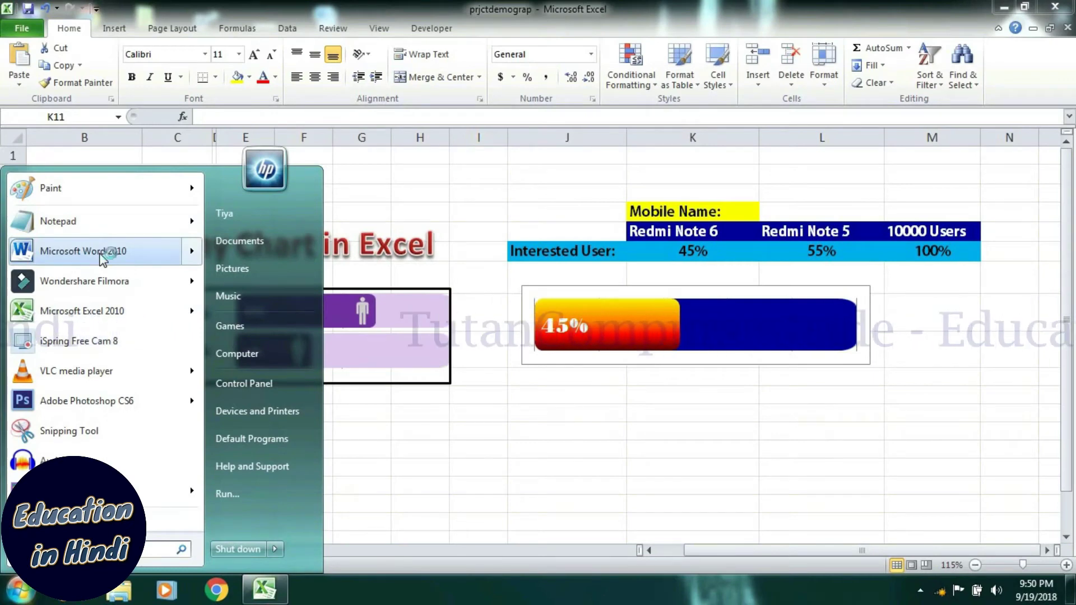
Start a maximized blank Word document and insert the Webdings mobile-phone symbol (code 200).
click(103, 259)
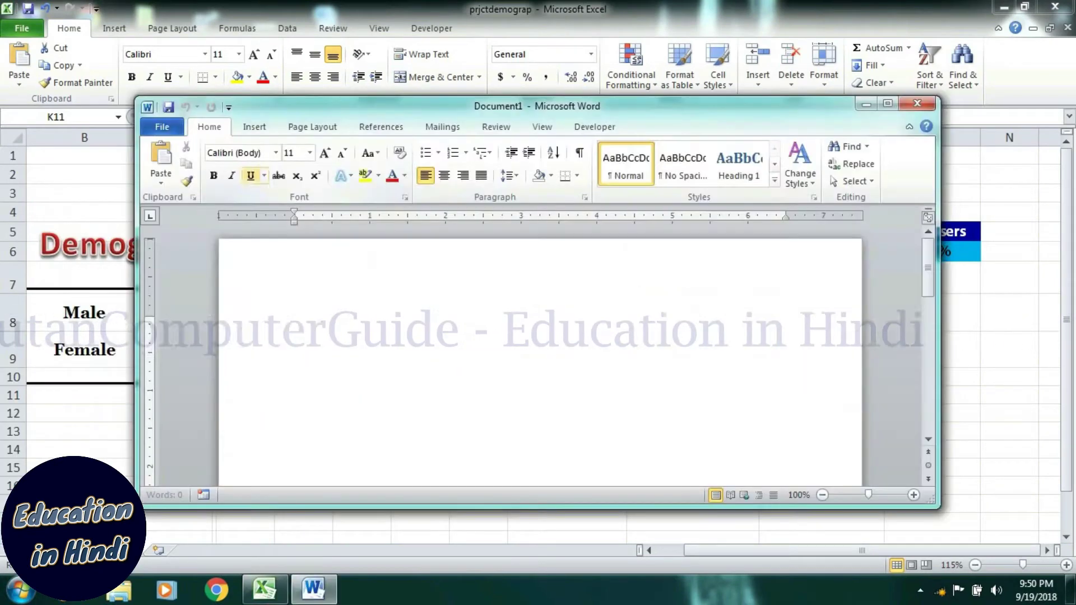
double_click(361, 107)
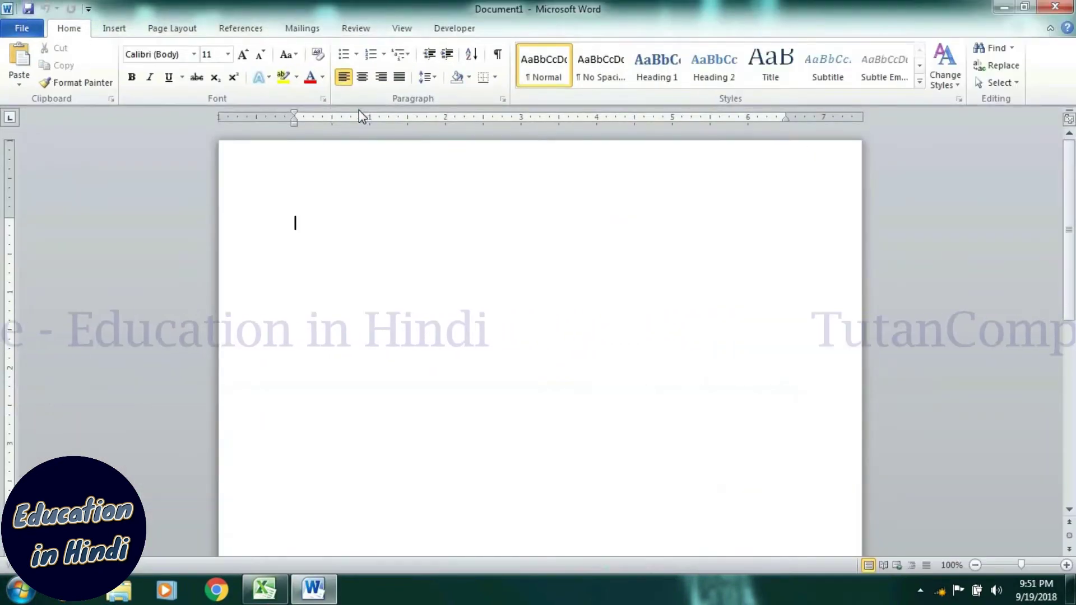
click(114, 29)
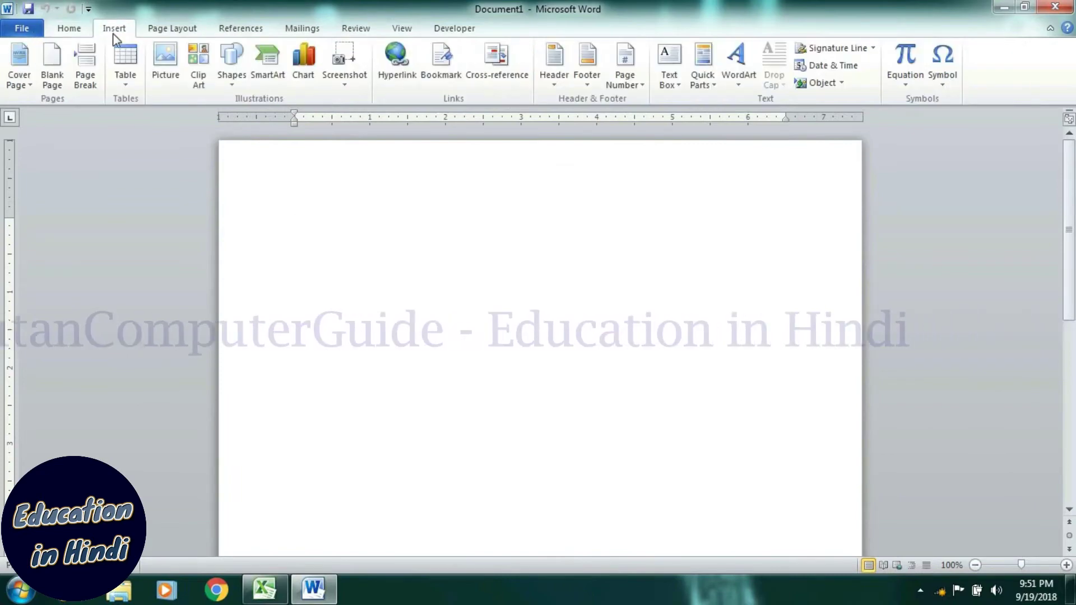
click(954, 81)
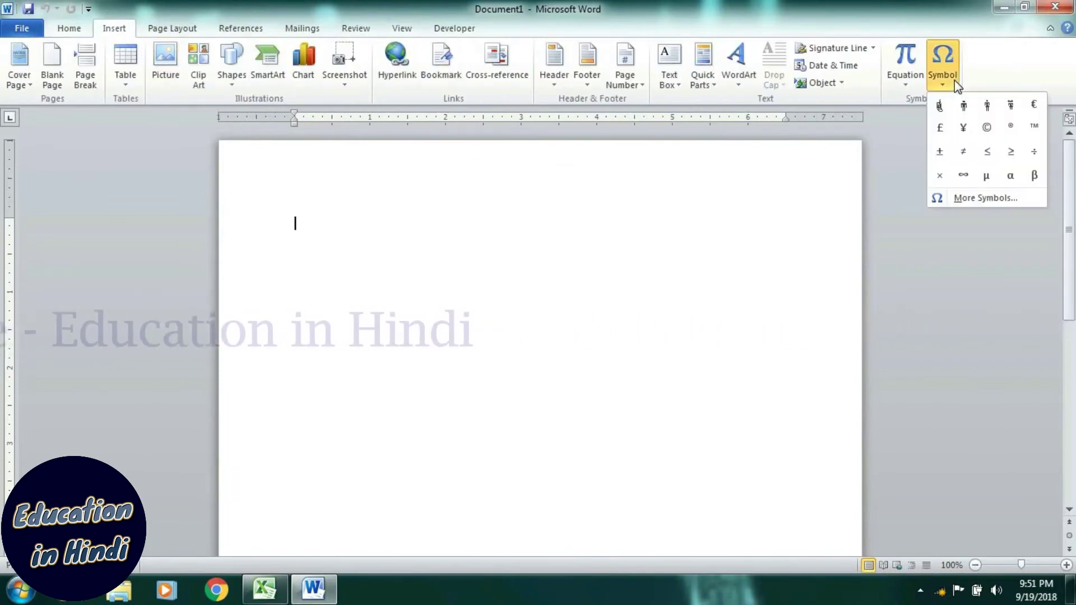
click(966, 197)
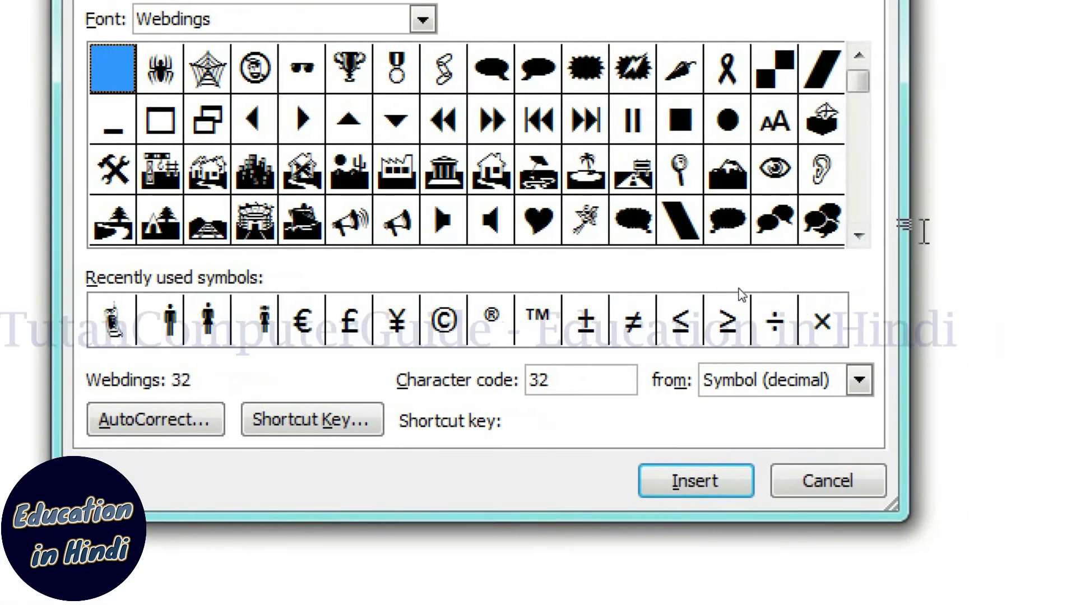
click(852, 230)
click(852, 230)
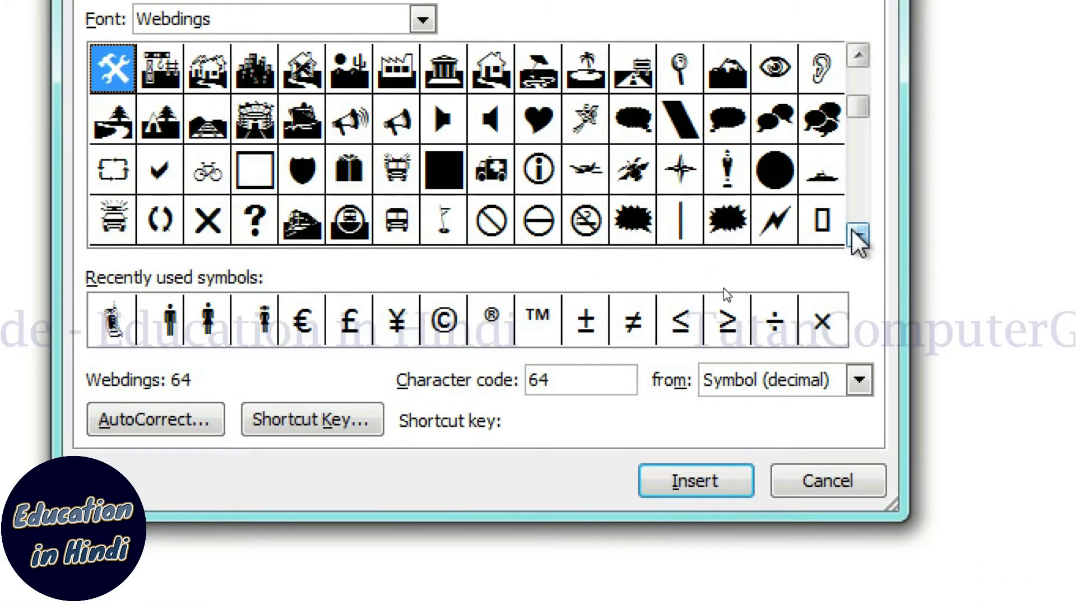
click(851, 230)
click(851, 230)
click(857, 238)
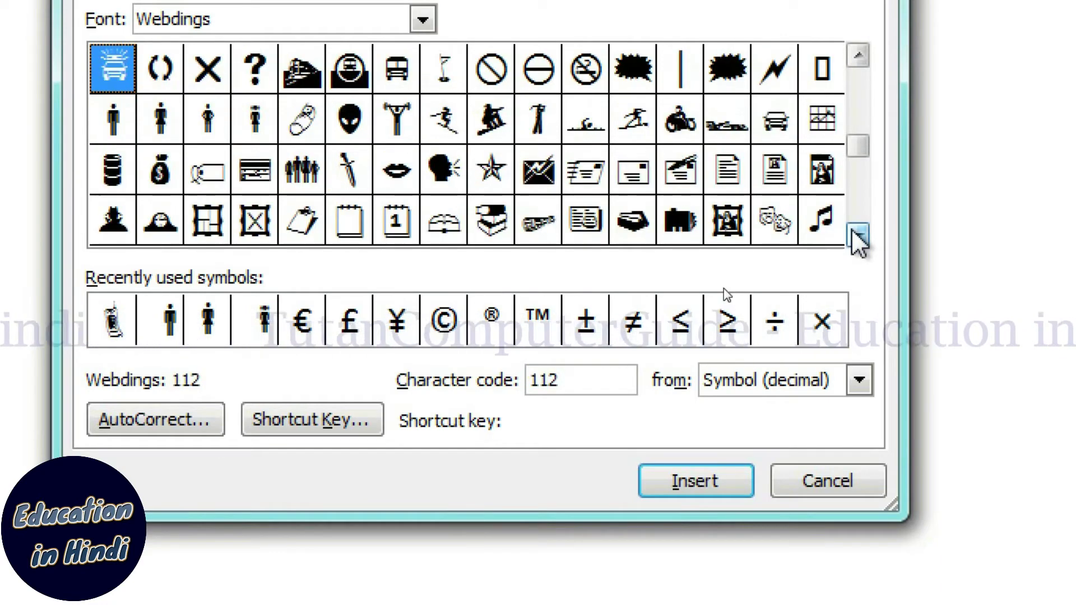
scroll(513, 190, down, 1)
click(501, 177)
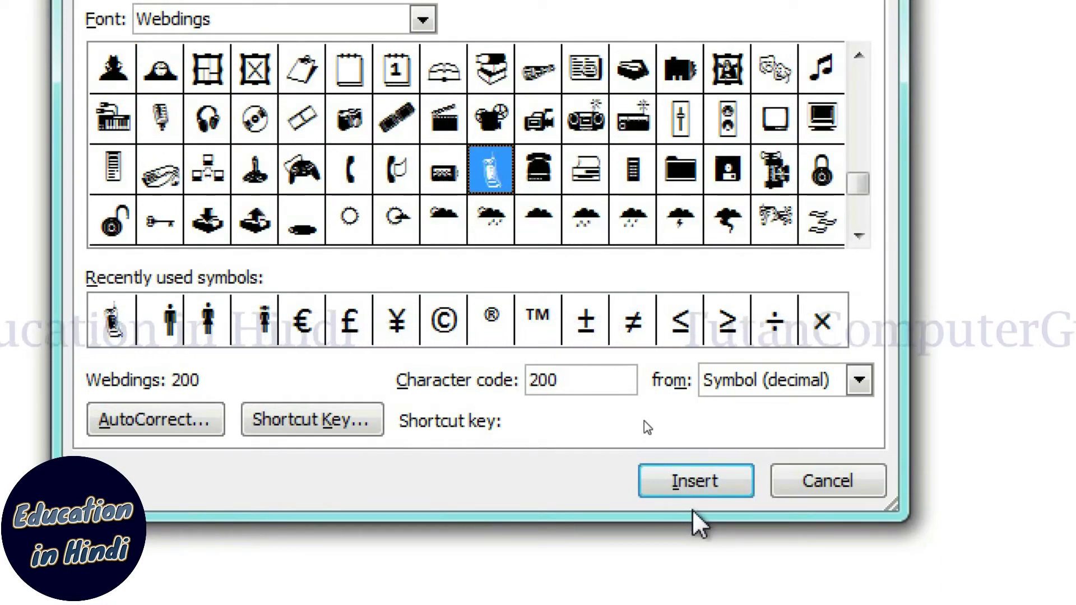
click(695, 480)
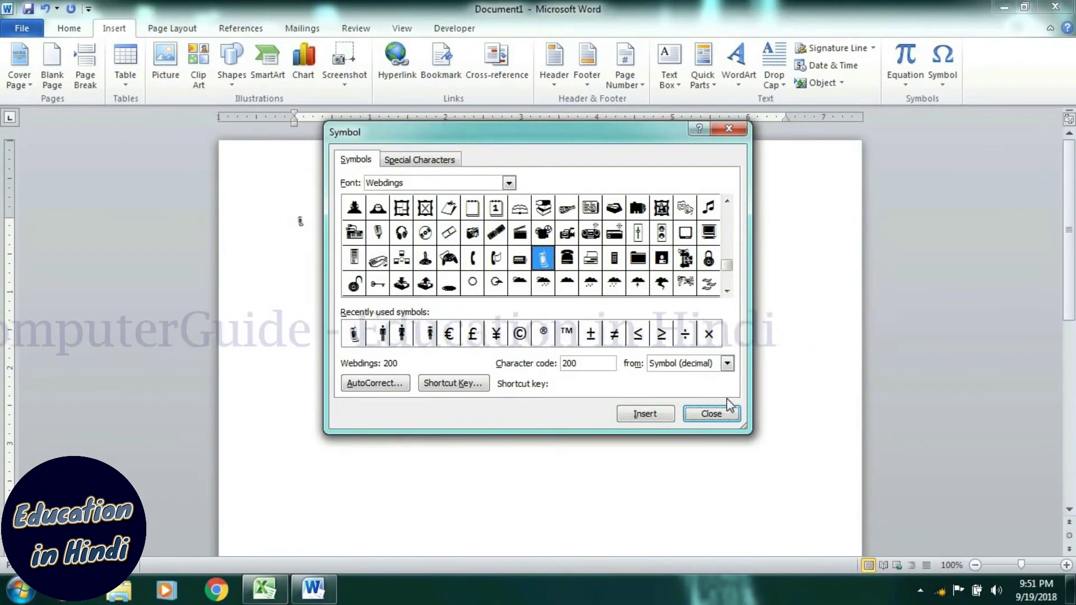
click(712, 415)
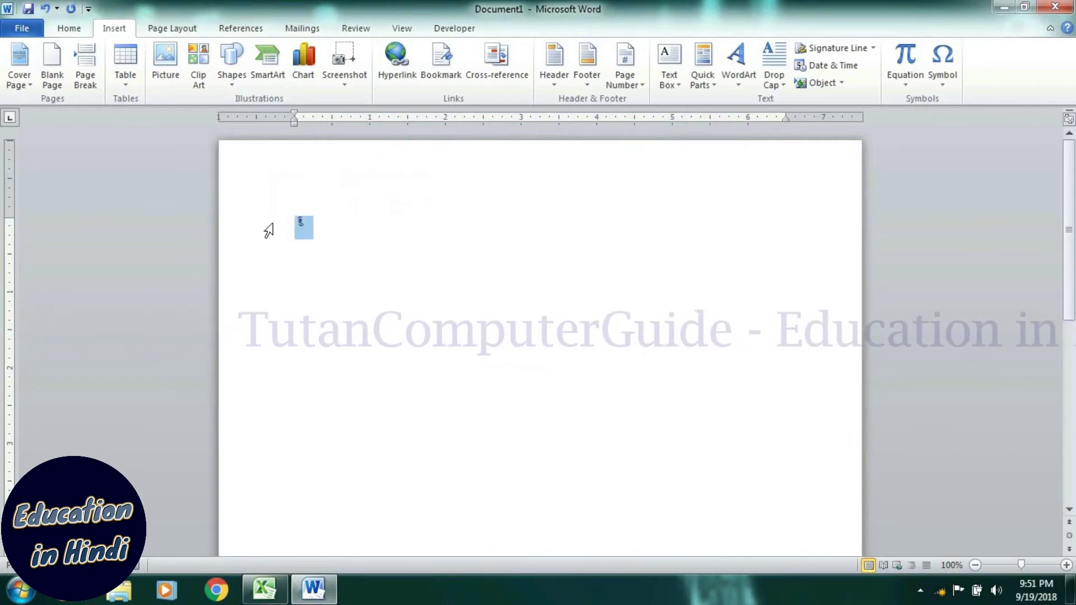
Increase the phone symbol's font size several steps to make it large.
key(ctrl+bracketright)
key(ctrl+bracketright)
key(ctrl+bracketright)
key(ctrl+shift+period)
key(ctrl+shift+period)
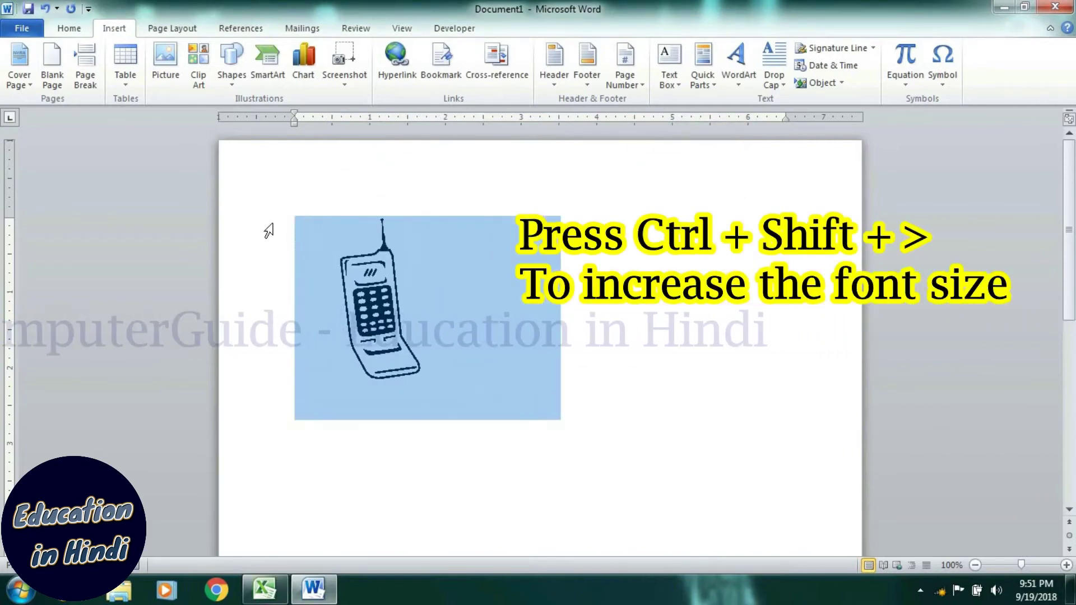
key(ctrl+shift+comma)
click(497, 324)
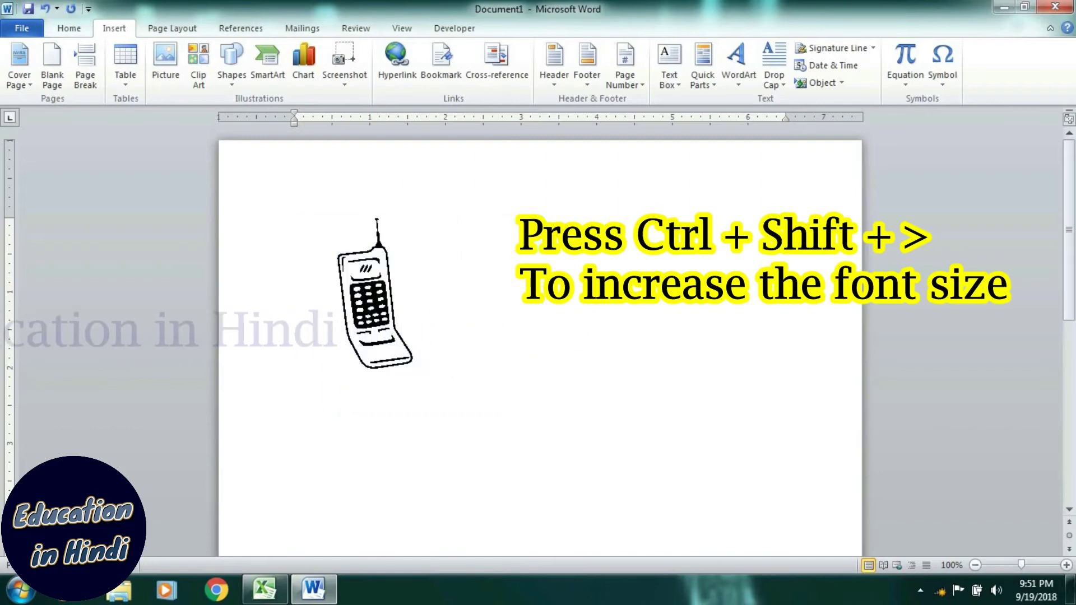
click(39, 593)
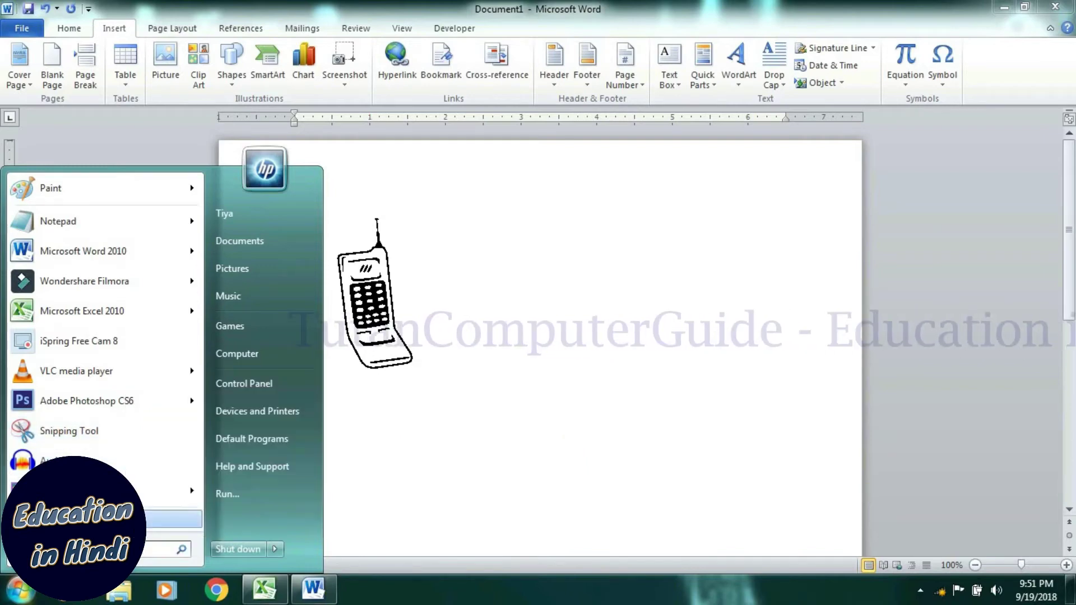
Launch Snipping Tool and capture a rectangle around the enlarged phone symbol.
click(51, 524)
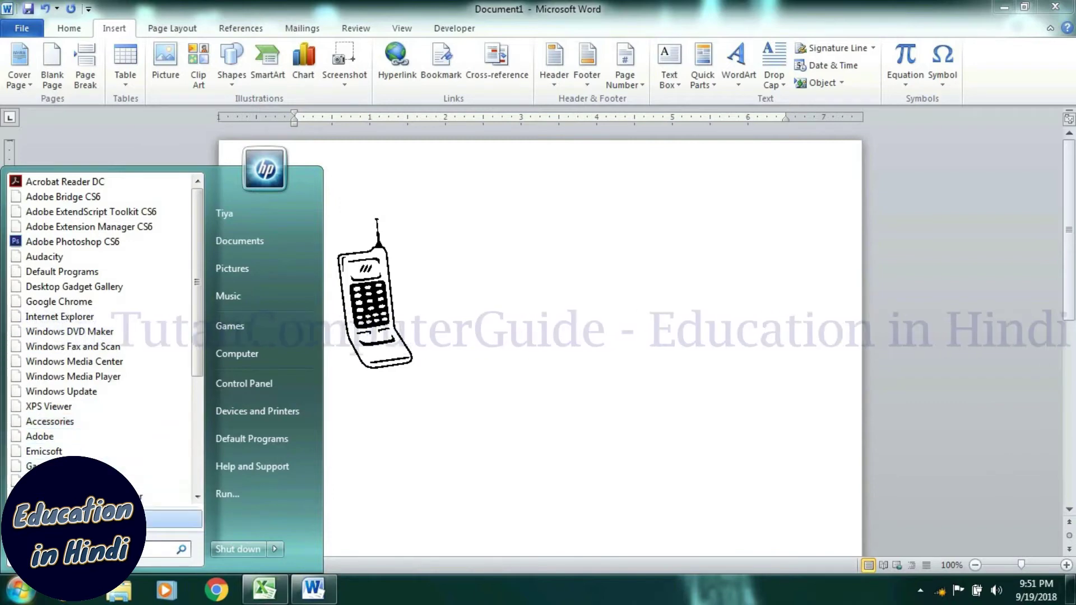
click(56, 519)
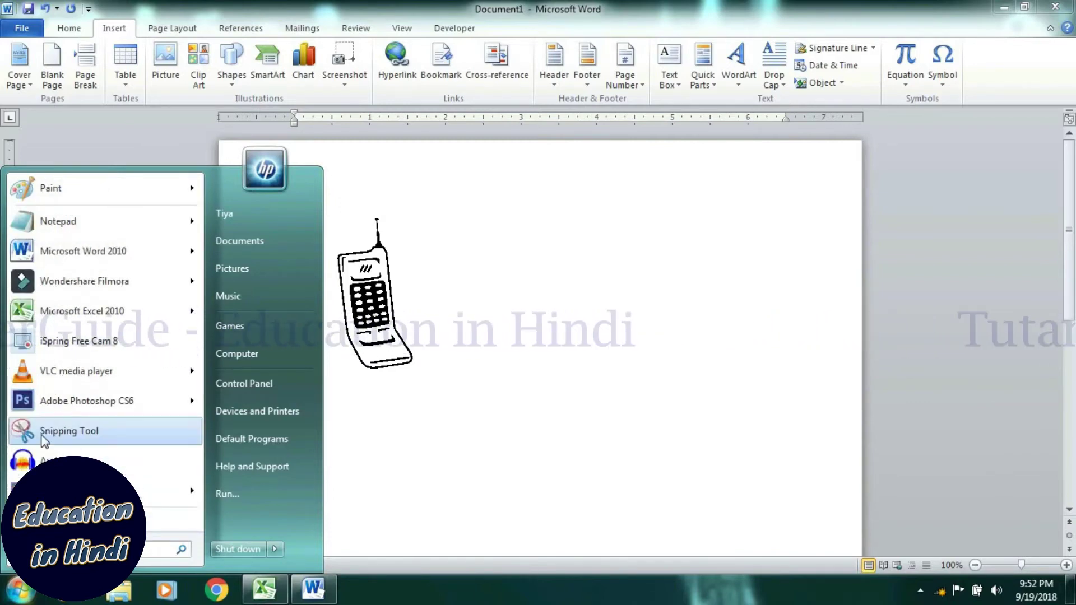
click(69, 431)
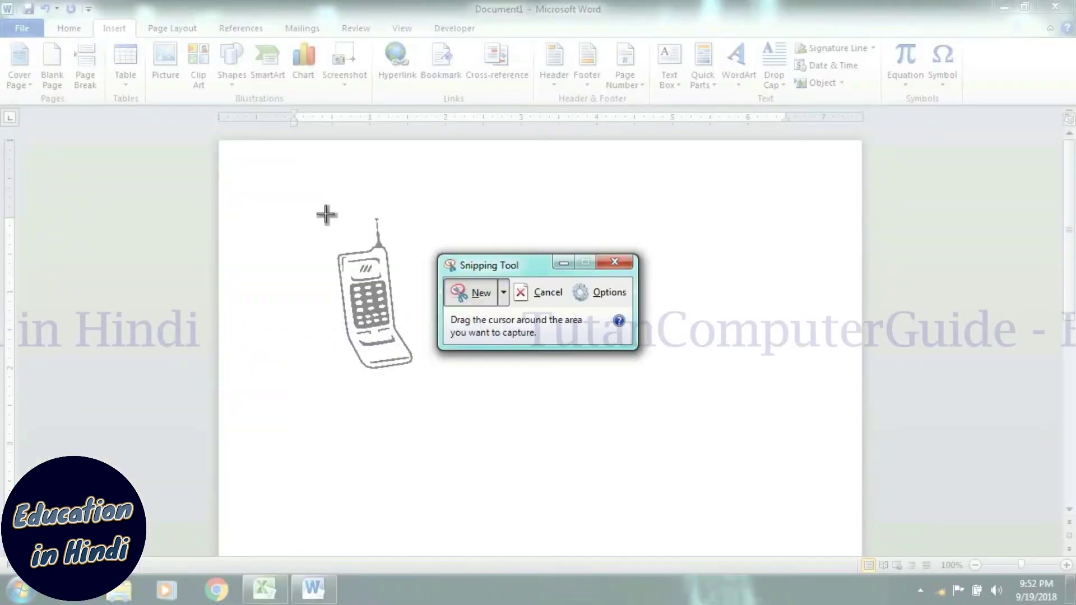
drag(325, 213, 377, 245)
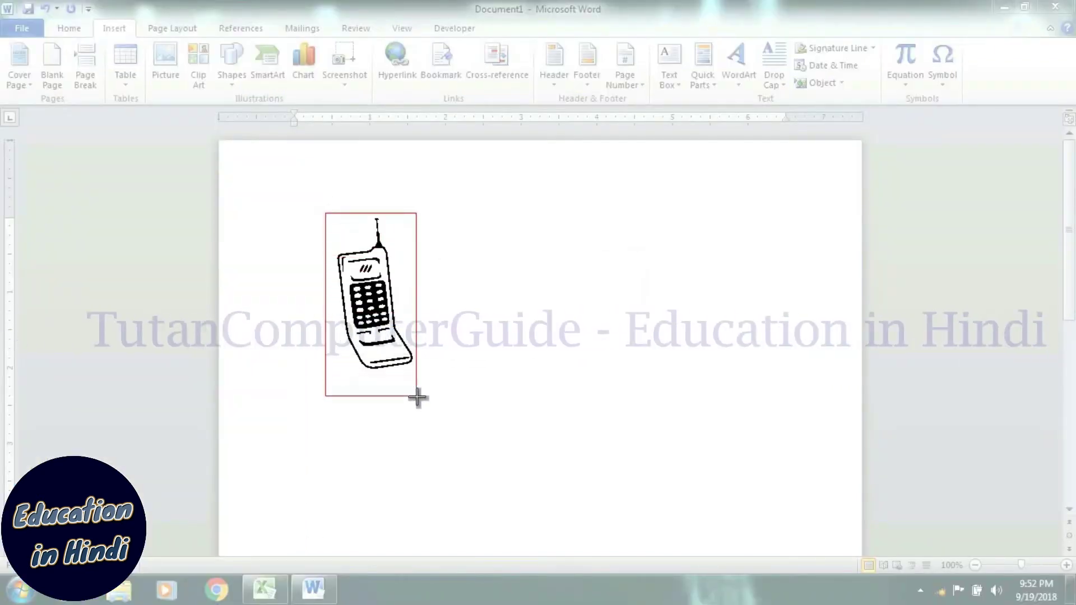
drag(422, 381, 421, 381)
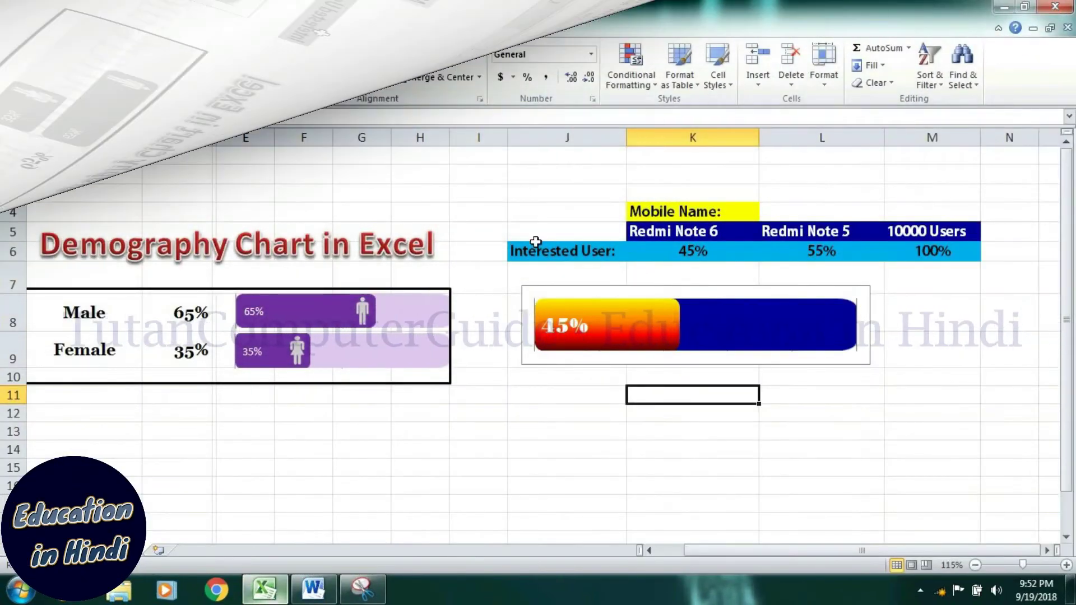
Paste the phone snip into the sheet, shrink it, and place it over the progress bar.
click(19, 56)
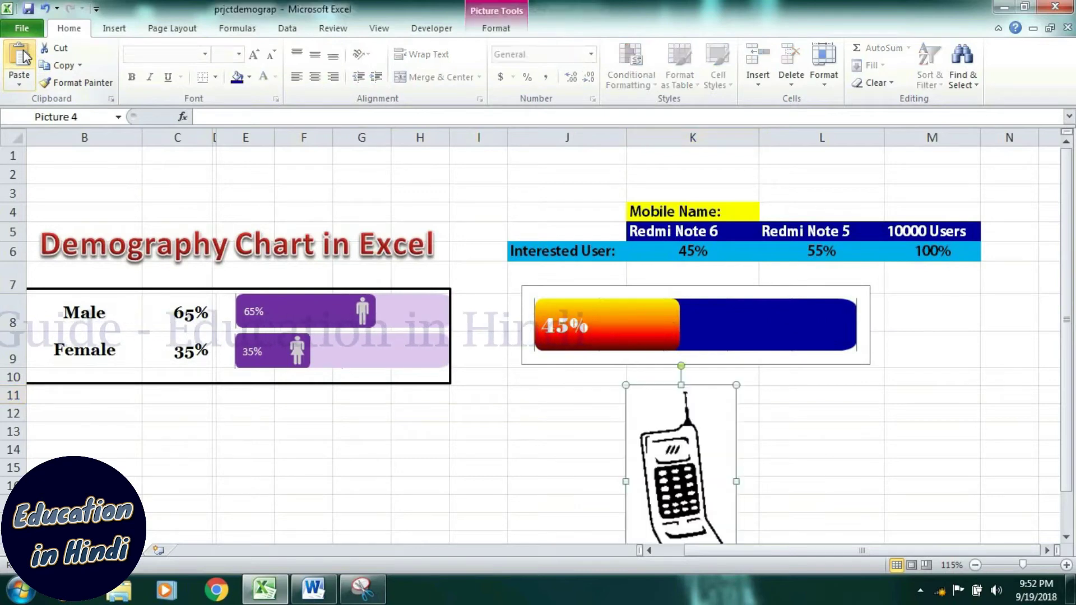
drag(488, 429, 489, 429)
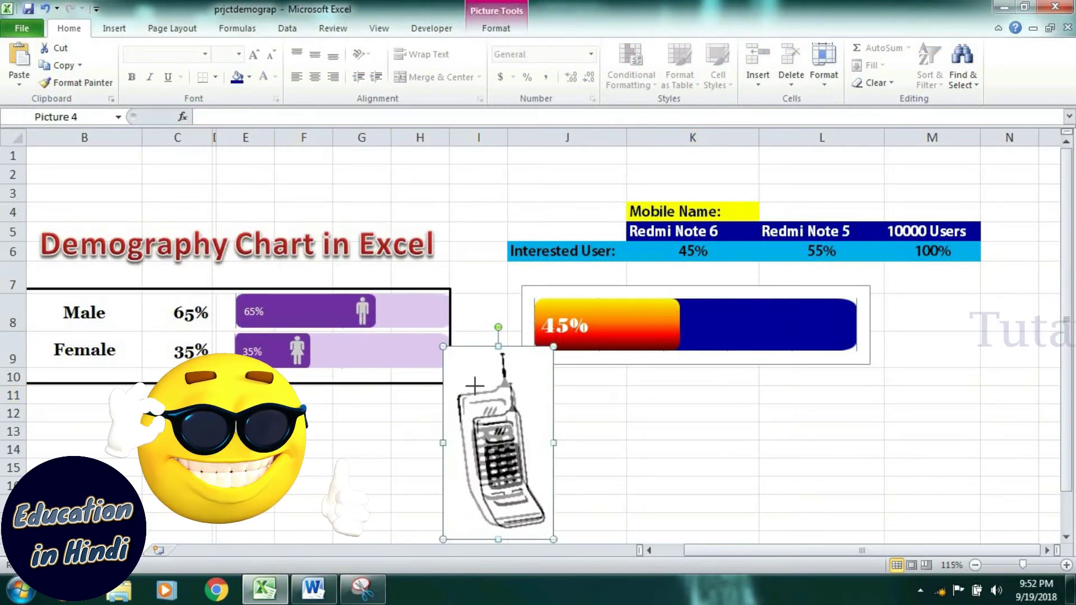
drag(443, 347, 483, 416)
mouse_move(512, 484)
mouse_down()
mouse_move(595, 367)
mouse_move(604, 383)
mouse_up()
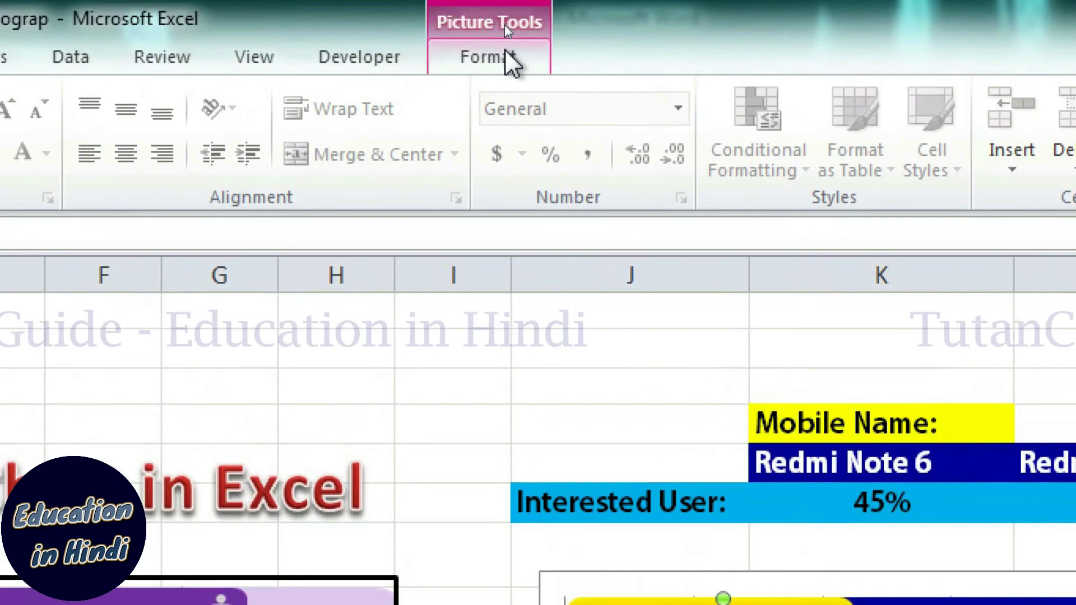
click(506, 54)
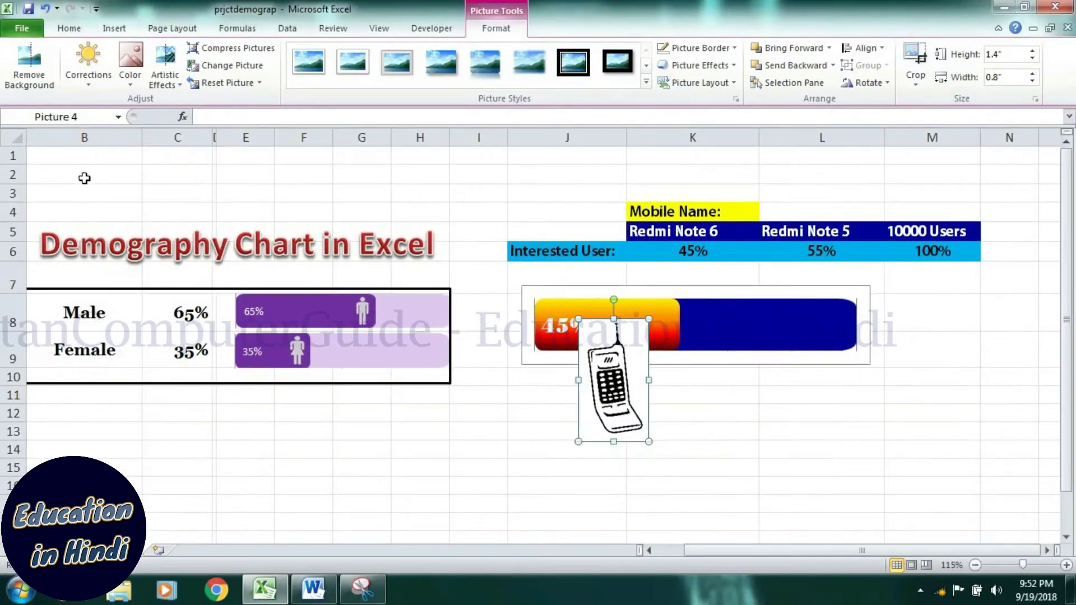
Make the phone picture's white background transparent with Set Transparent Color.
click(135, 79)
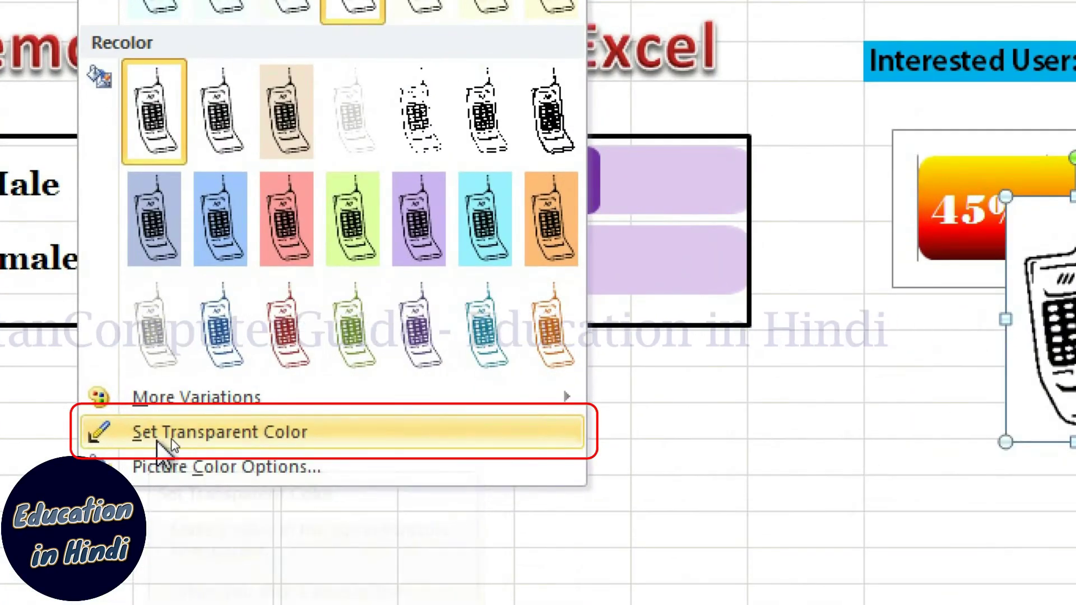
click(202, 434)
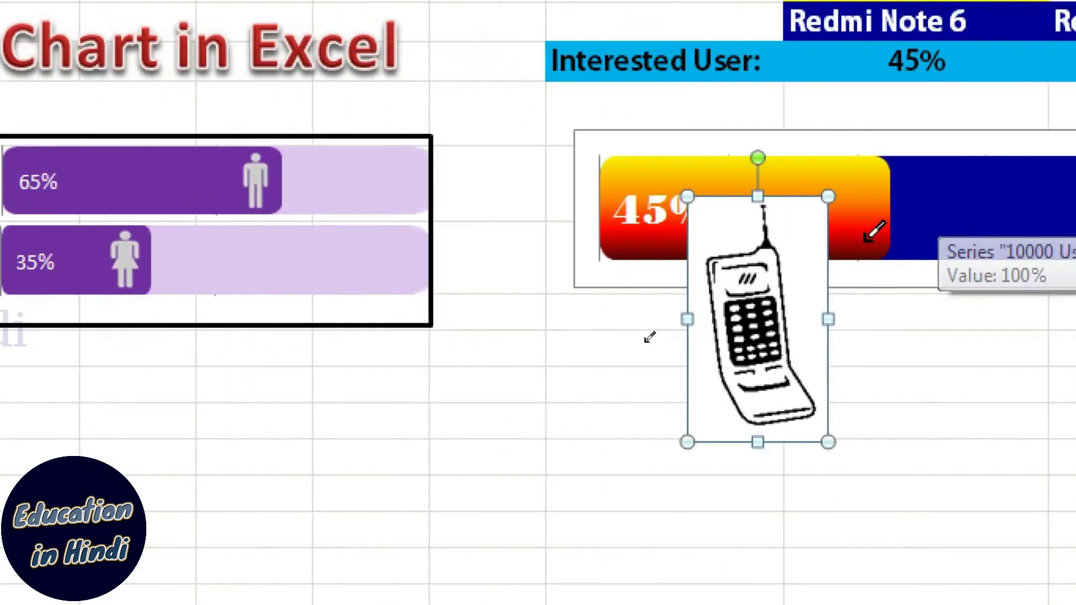
click(799, 242)
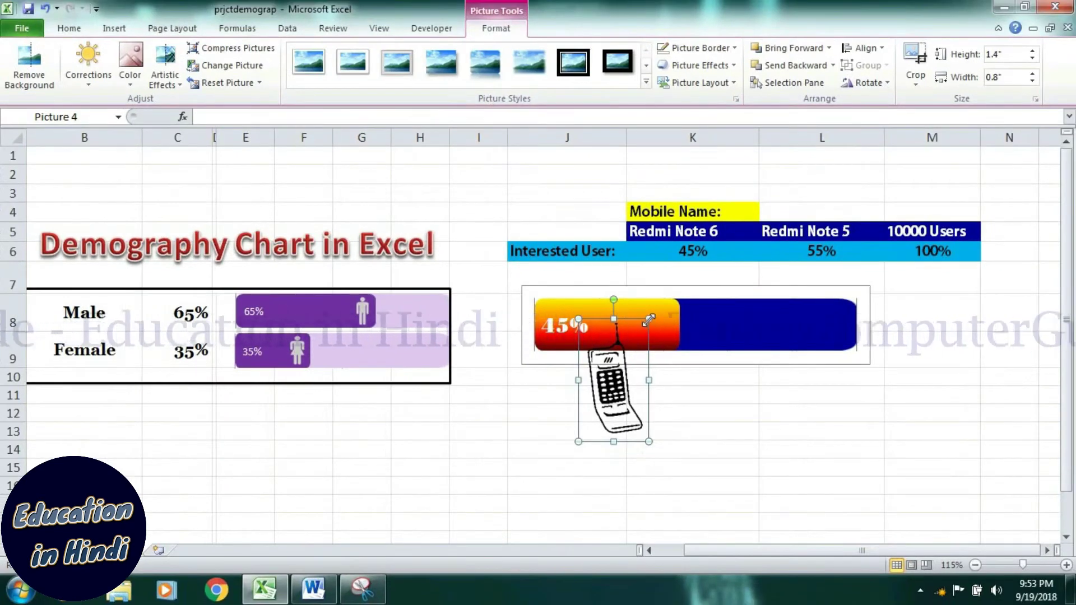
Resize the phone picture to about 0.56 by 0.32 inches and move it below the chart.
drag(620, 403, 621, 403)
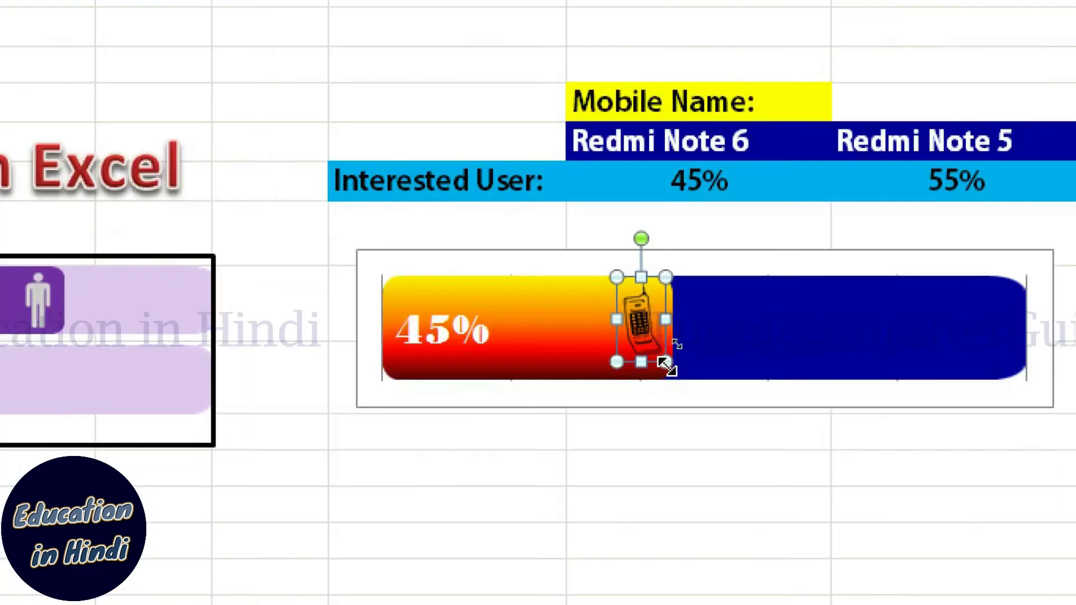
drag(669, 375, 678, 390)
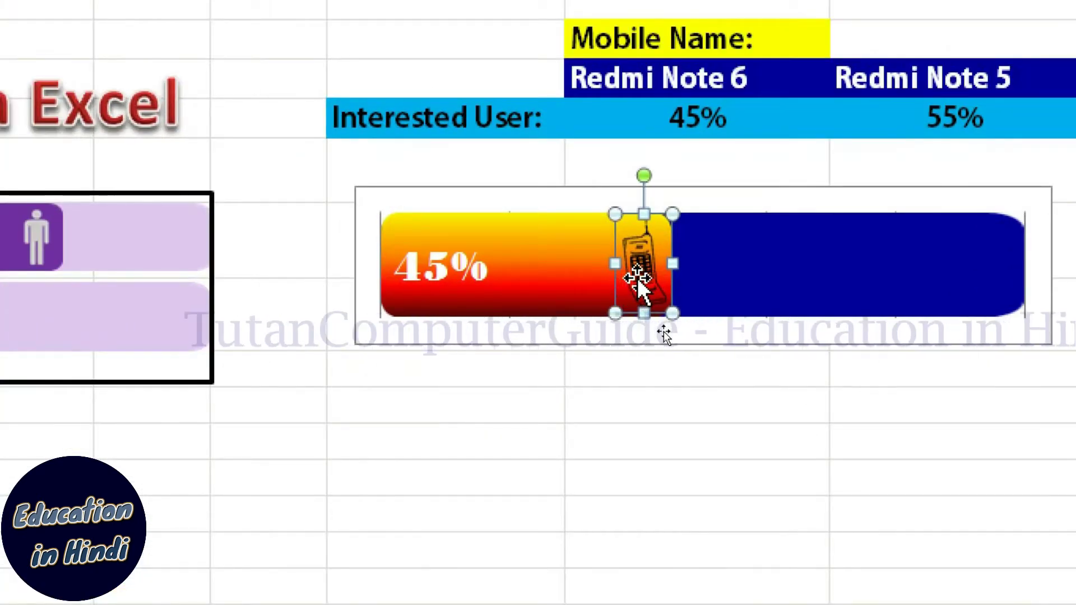
drag(639, 278, 315, 502)
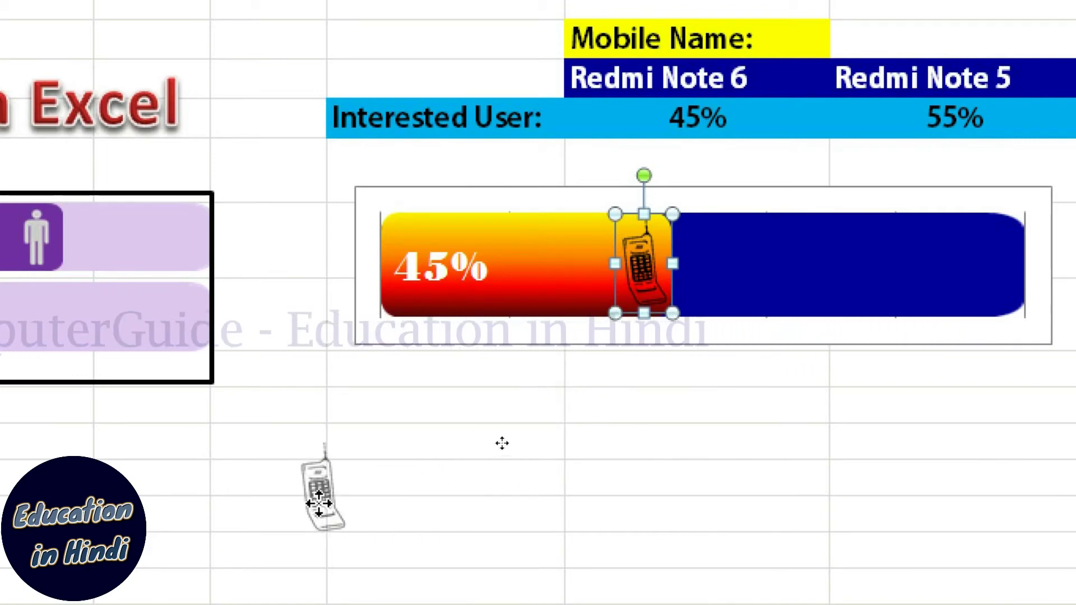
Enter 'Note 6' in J2 and the formula =K6 in K2, showing 45%.
click(663, 335)
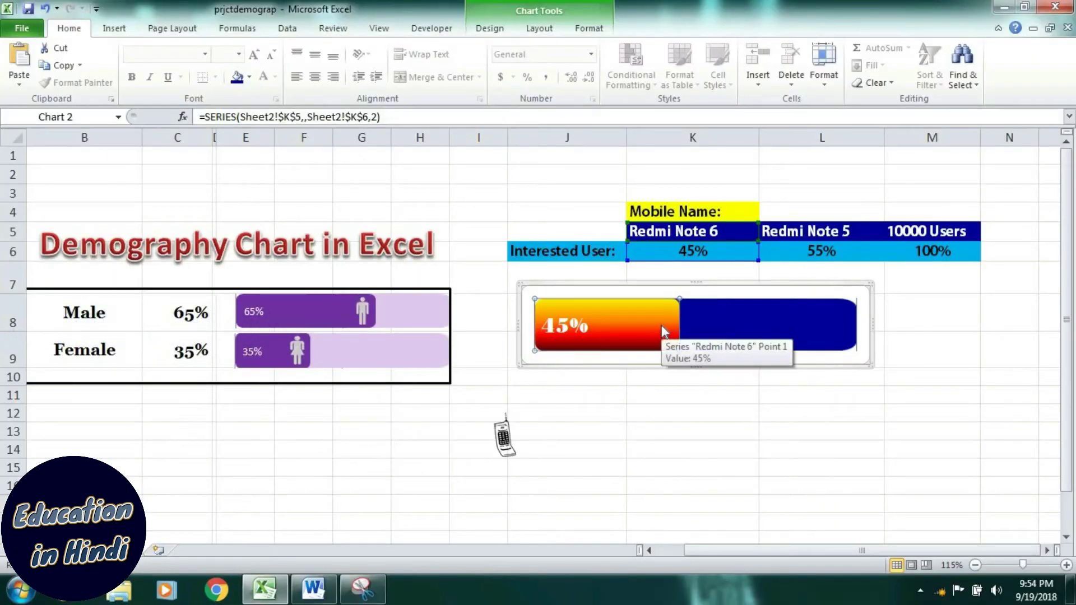
click(601, 178)
text(Note)
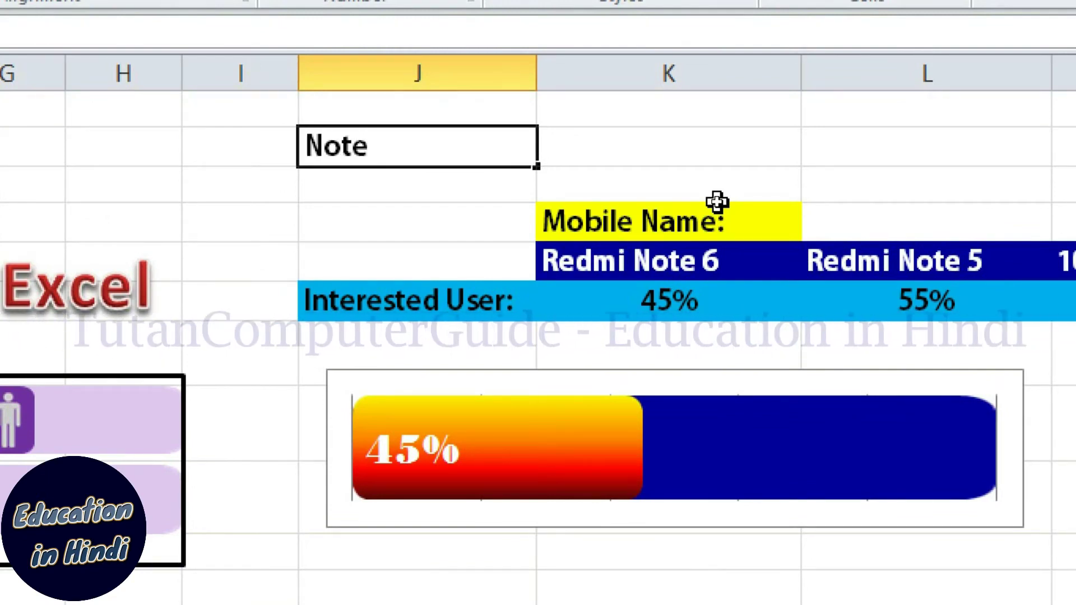
text( 6)
key(Tab)
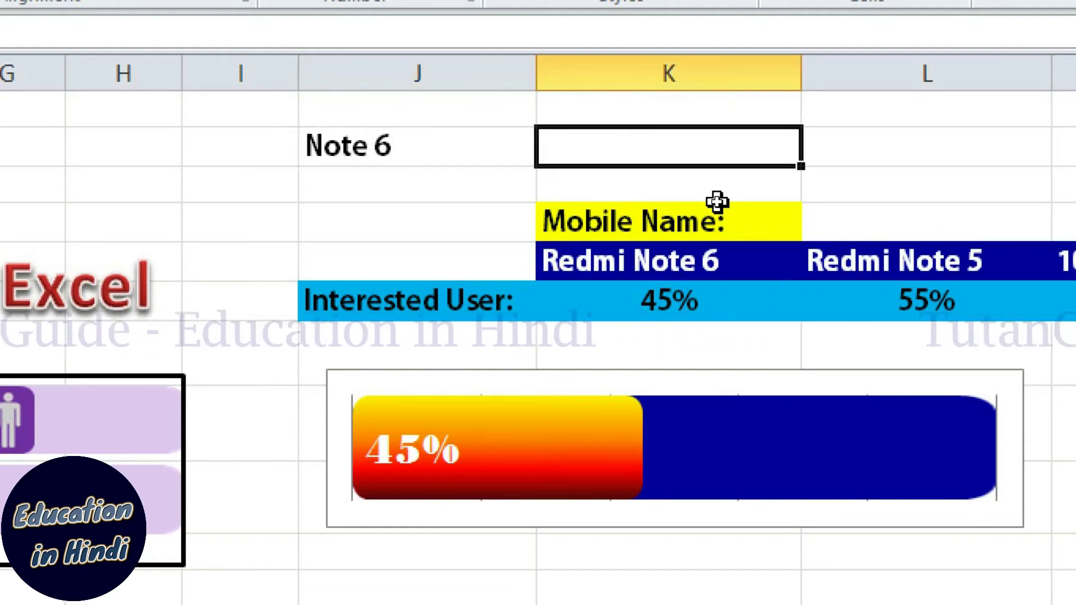
text(=)
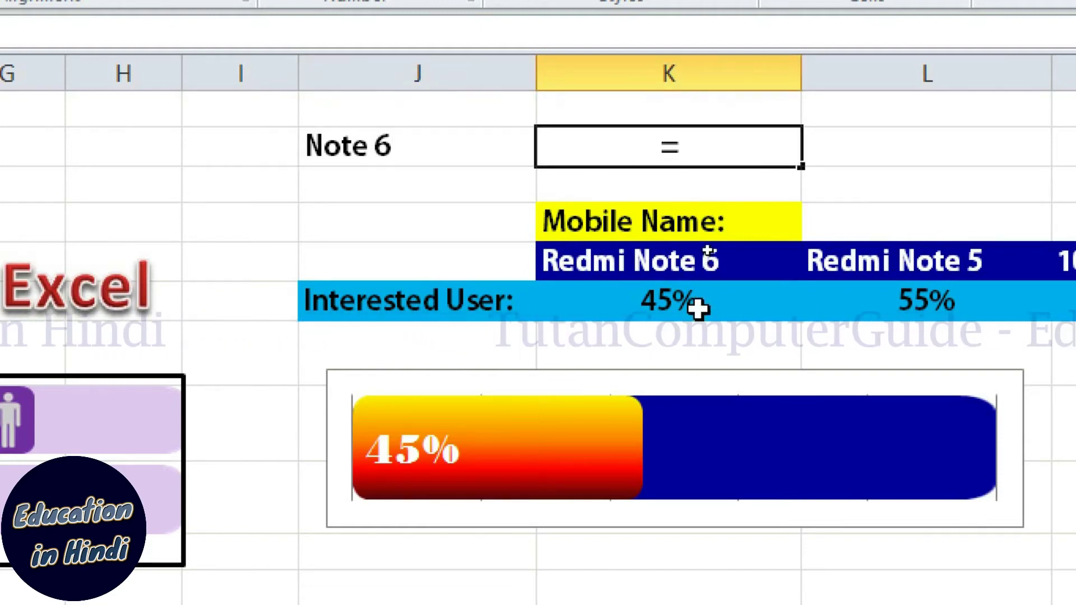
click(697, 300)
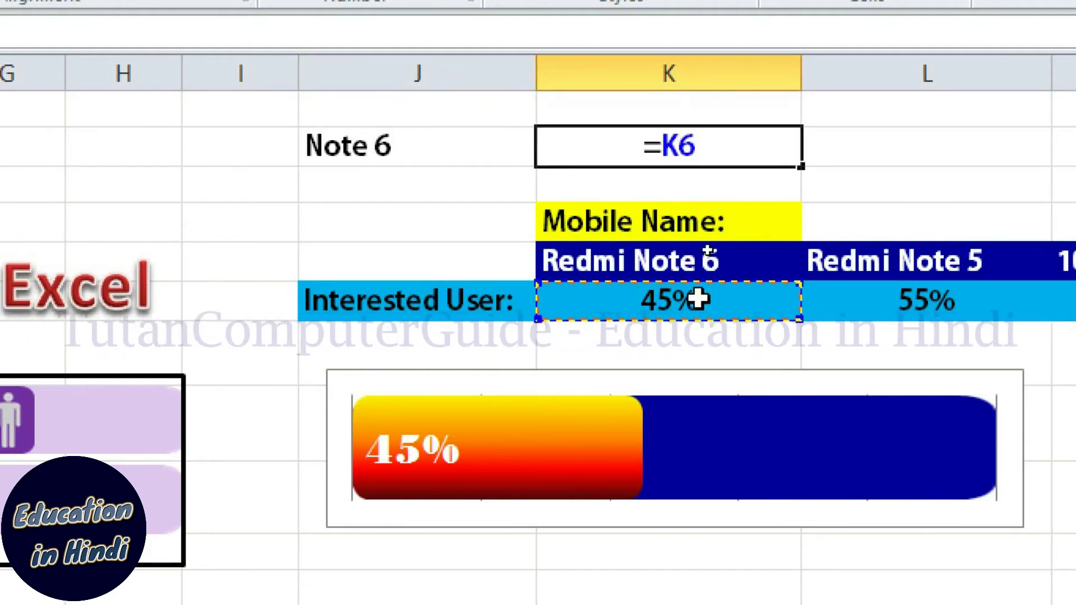
key(Return)
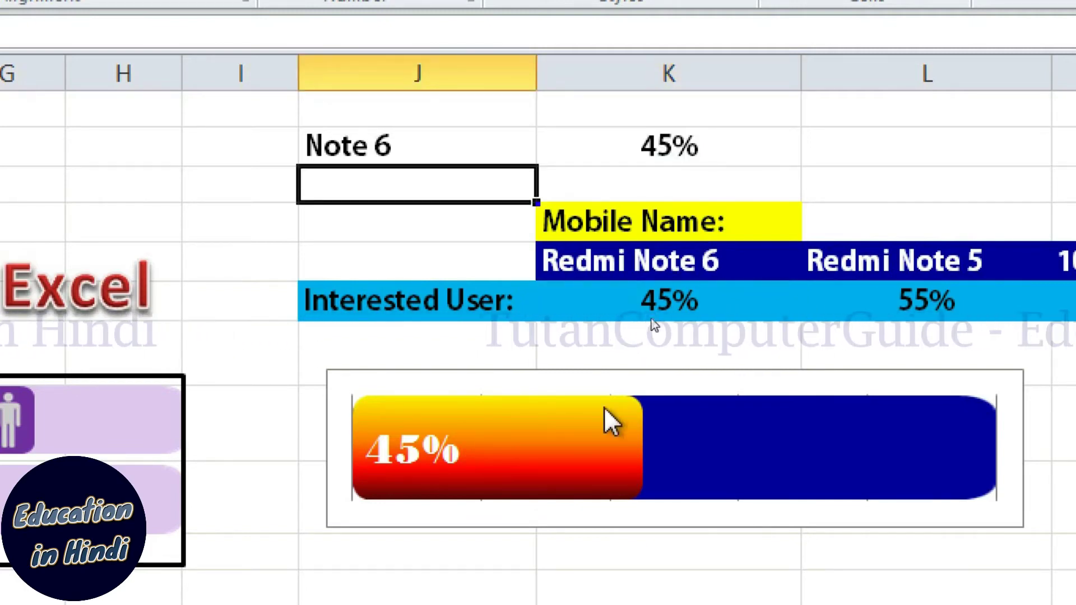
click(565, 452)
right_click(565, 451)
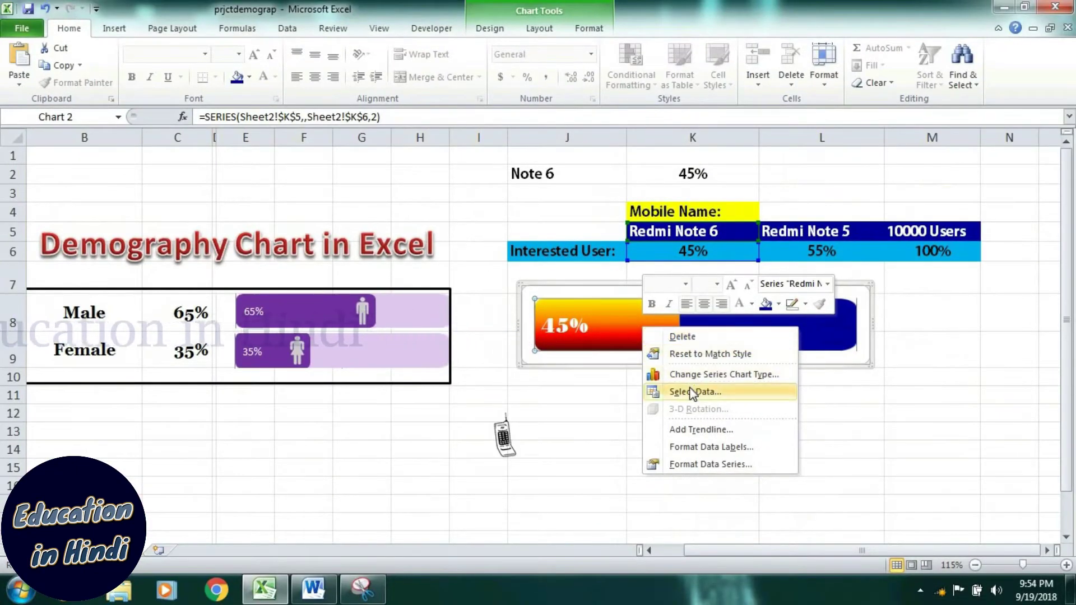
Add a Note 6 chart series named from J2 with its value taken from K2.
click(694, 391)
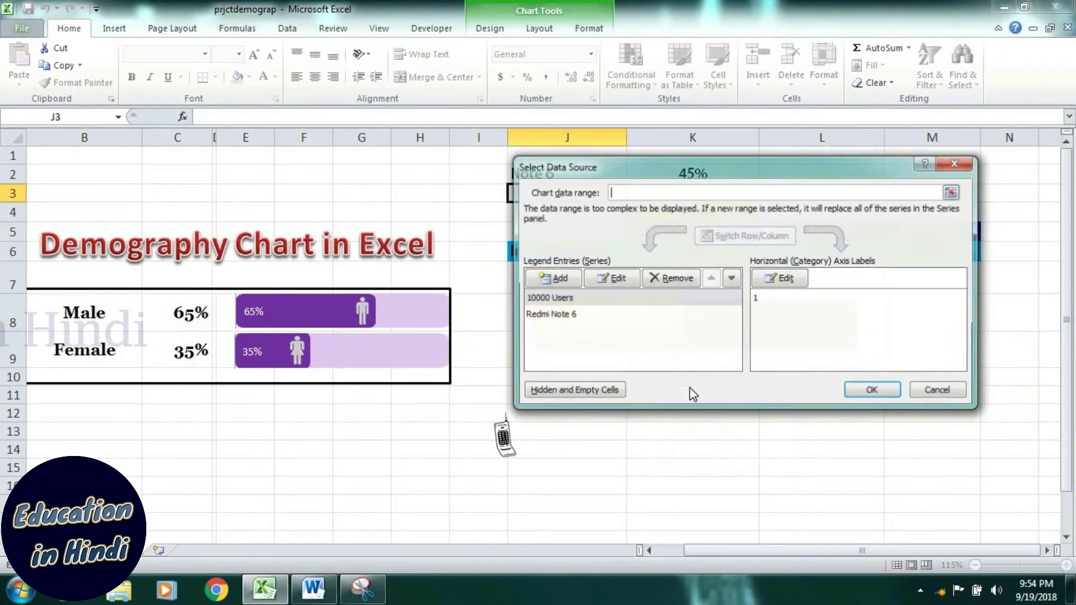
click(555, 280)
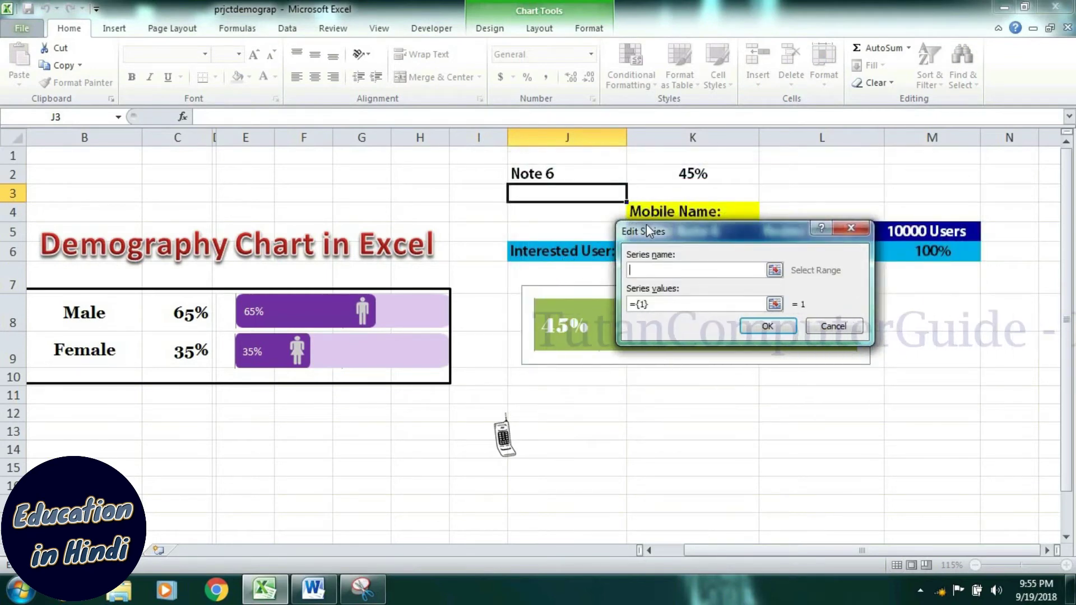
drag(647, 230, 648, 280)
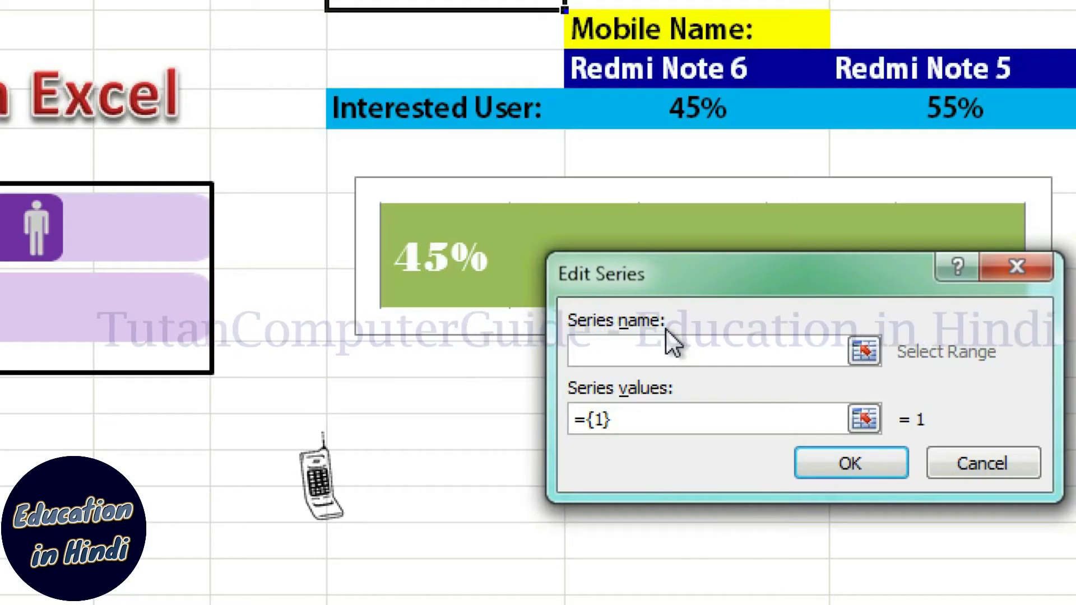
click(673, 345)
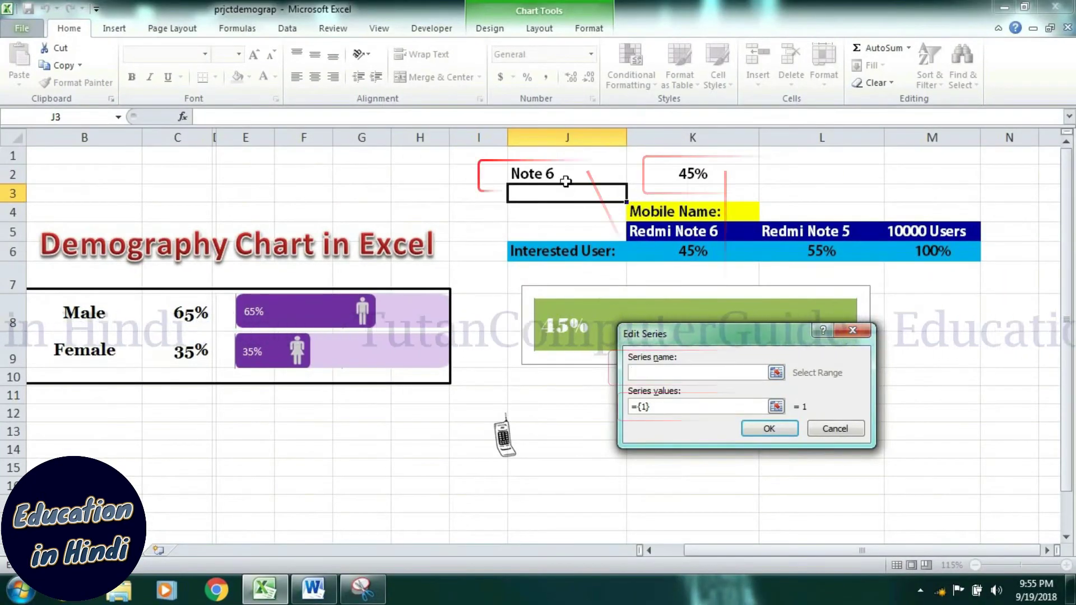
click(560, 174)
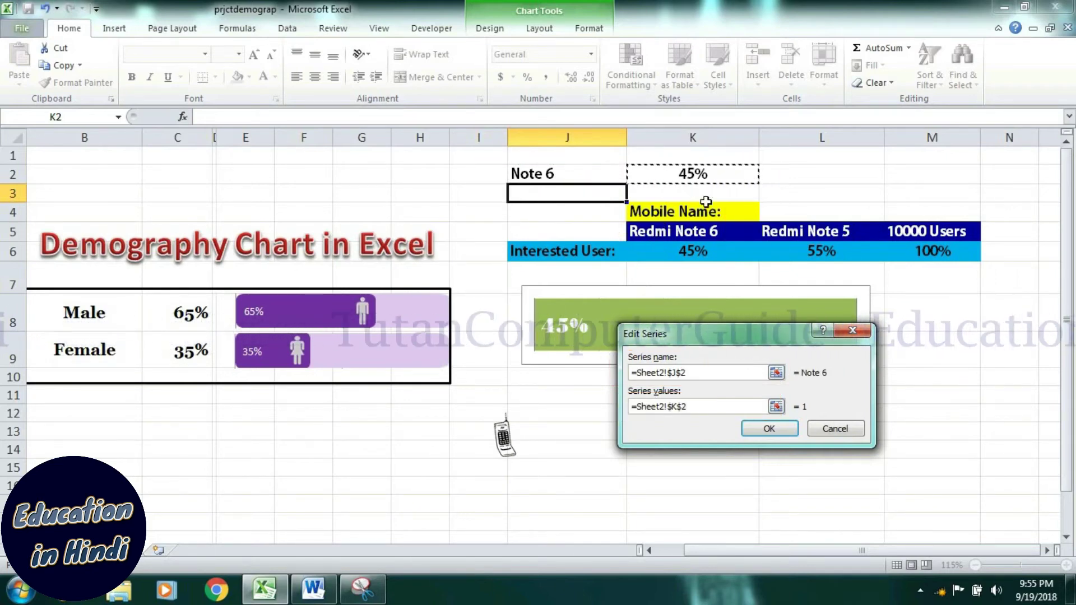
click(765, 430)
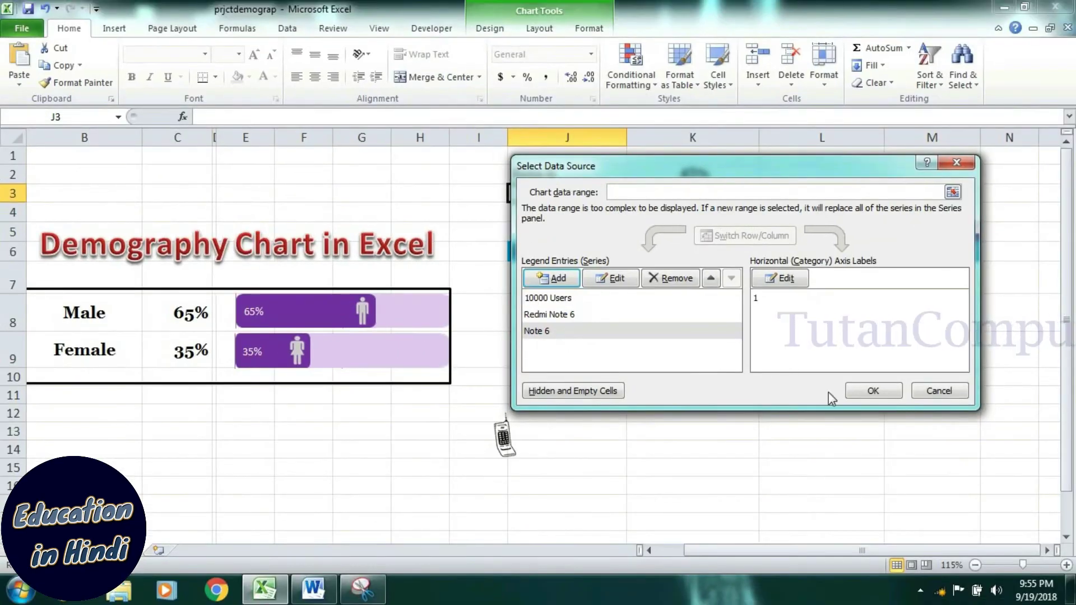
click(872, 391)
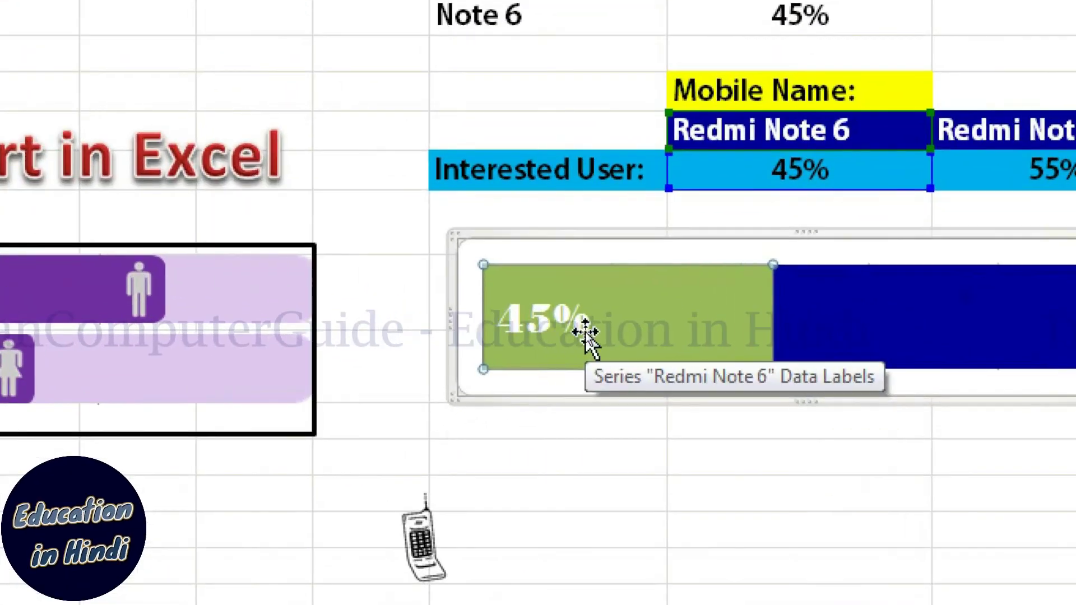
mouse_move(673, 332)
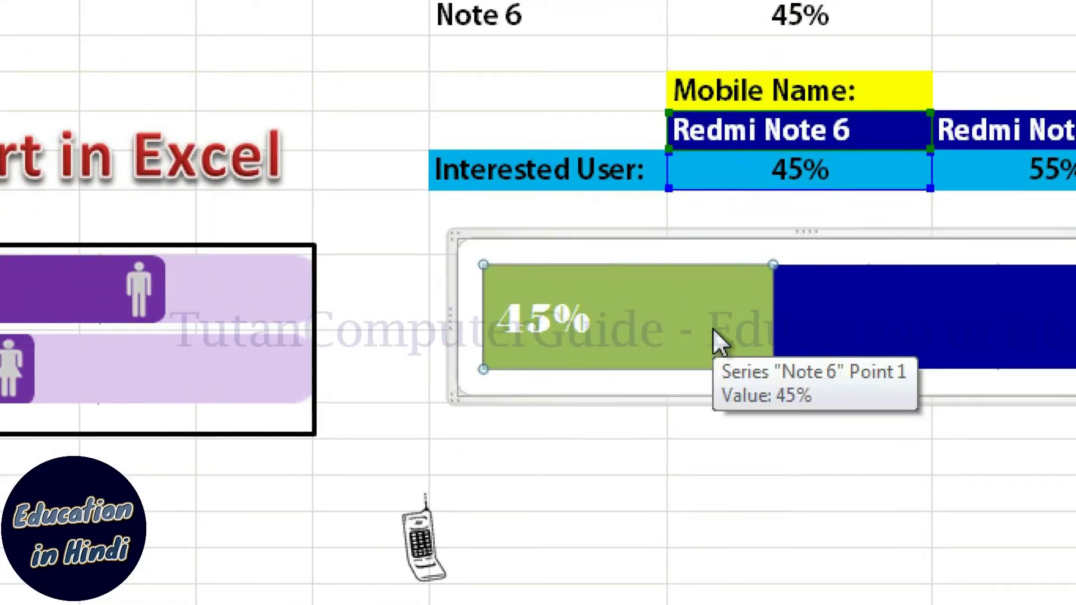
Change the Note 6 series chart type to X Y Scatter with only Markers.
right_click(713, 329)
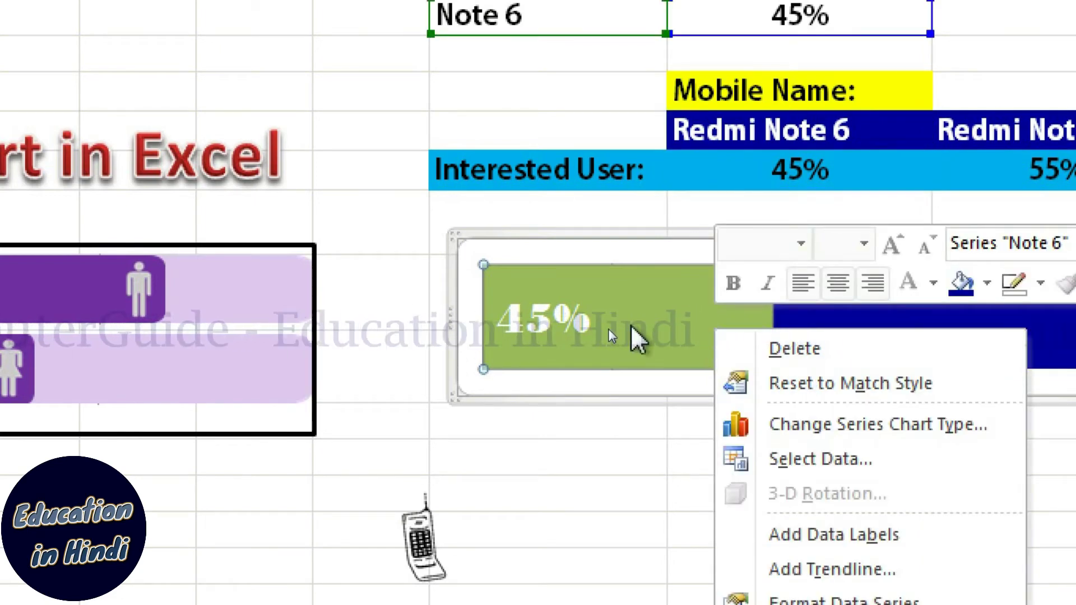
click(887, 431)
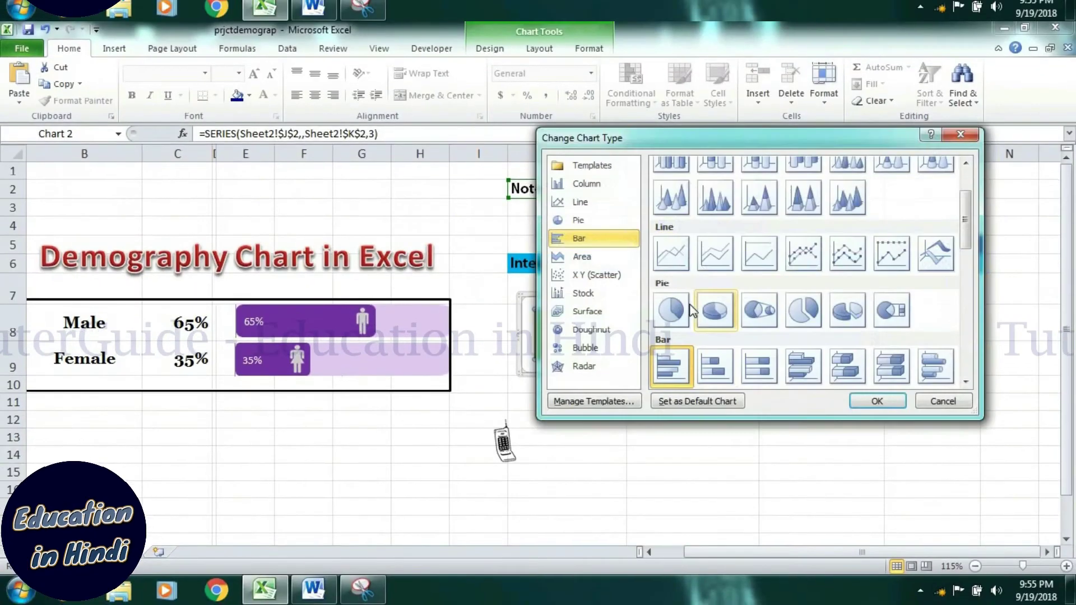
drag(795, 139, 568, 135)
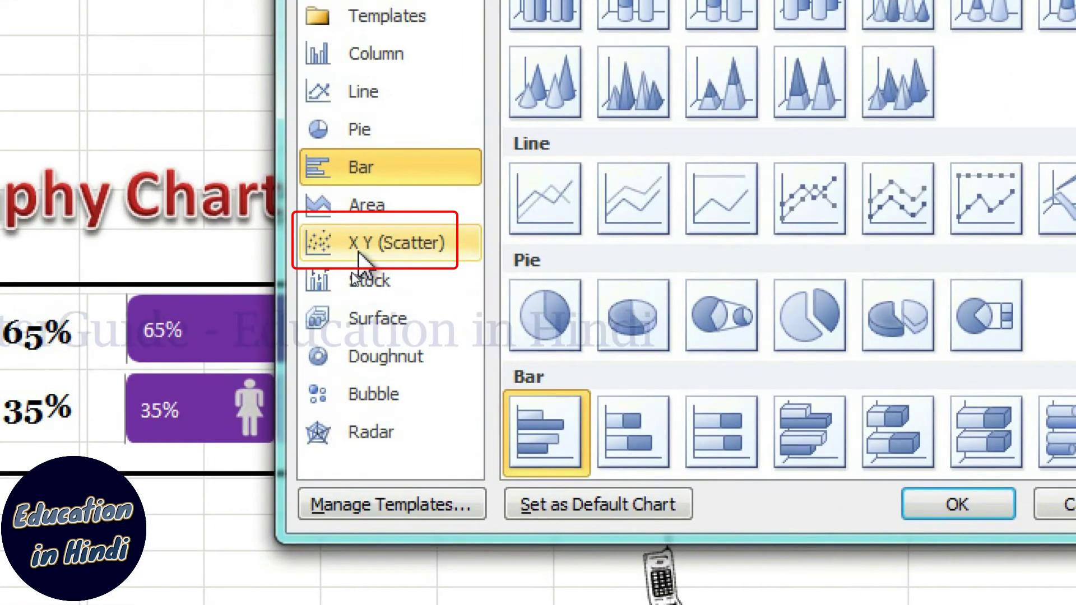
click(360, 252)
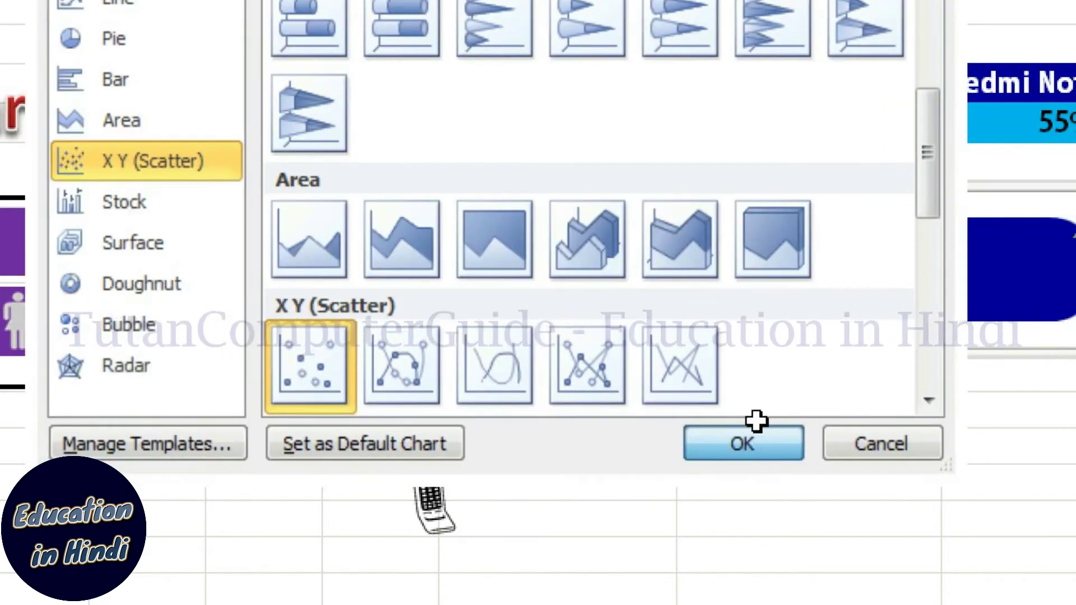
click(667, 401)
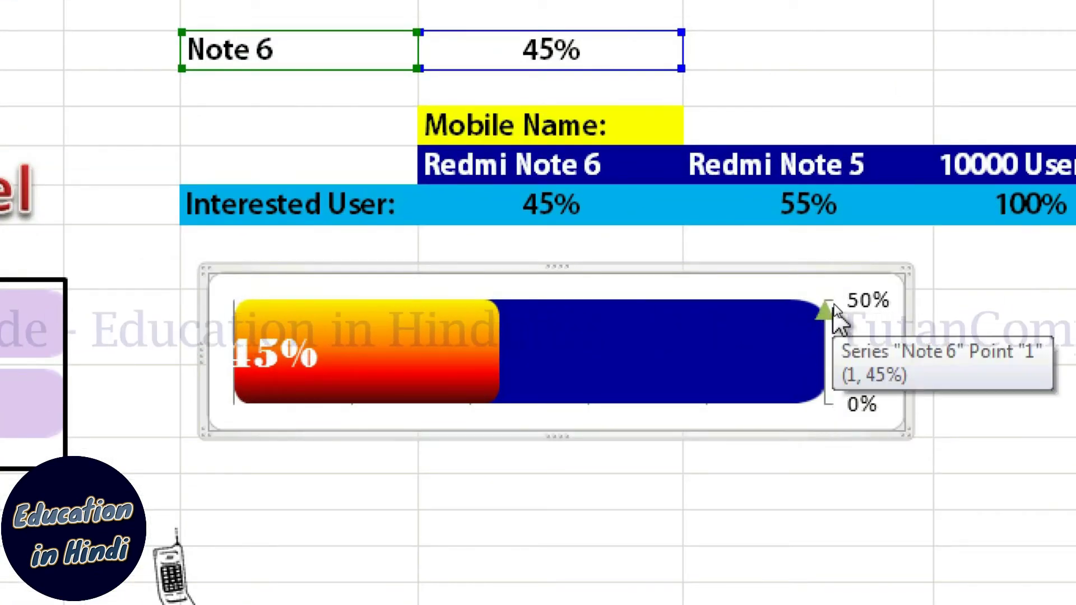
mouse_move(819, 319)
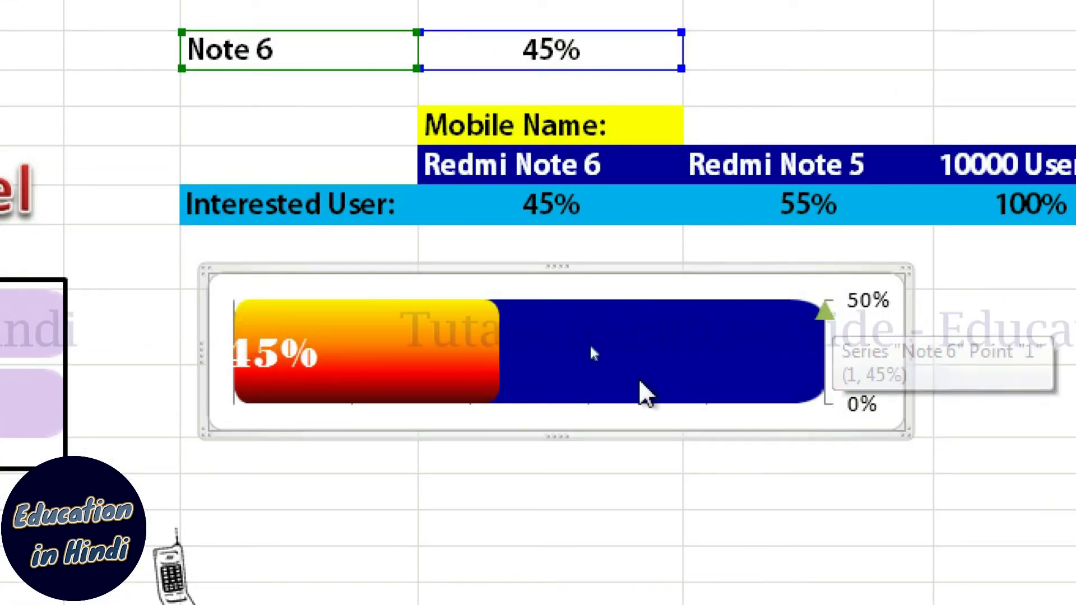
Edit the Note 6 series to use =Sheet2!$K$2 as X values and a fixed 0.5 as Y values.
right_click(358, 361)
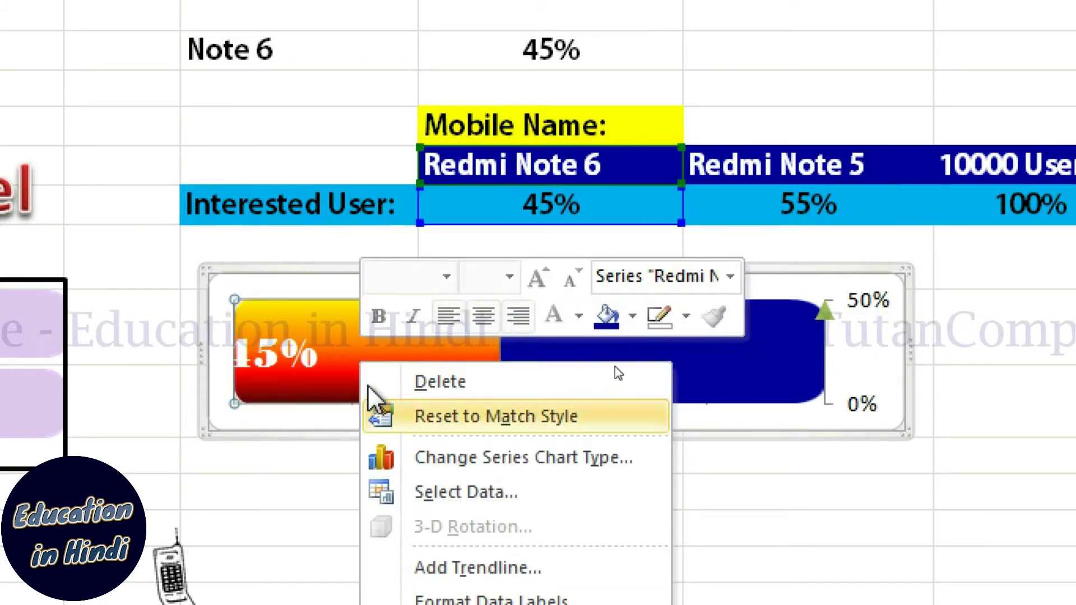
click(439, 494)
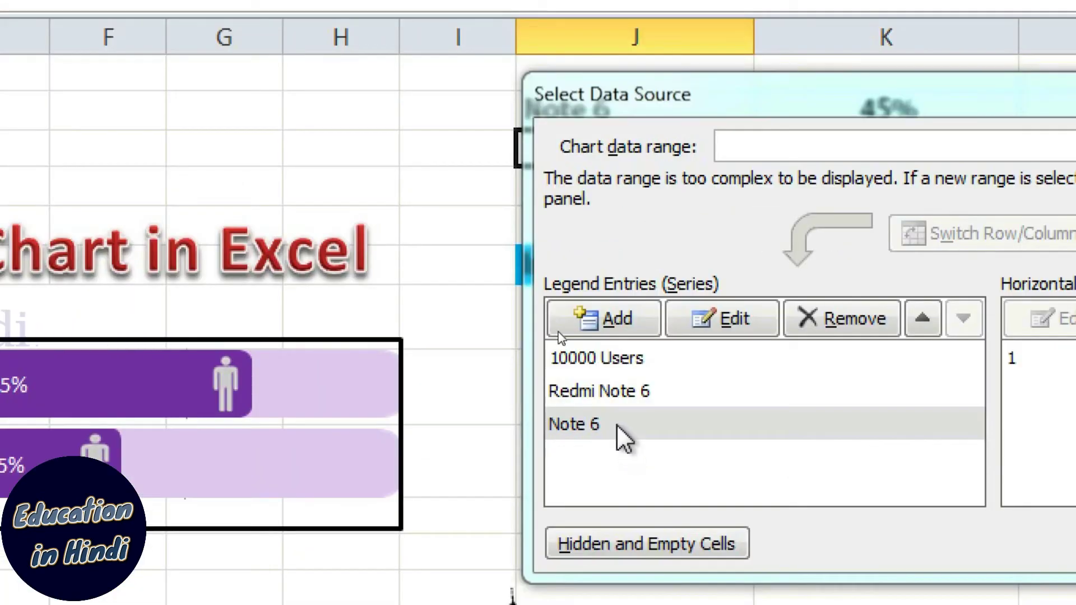
click(559, 336)
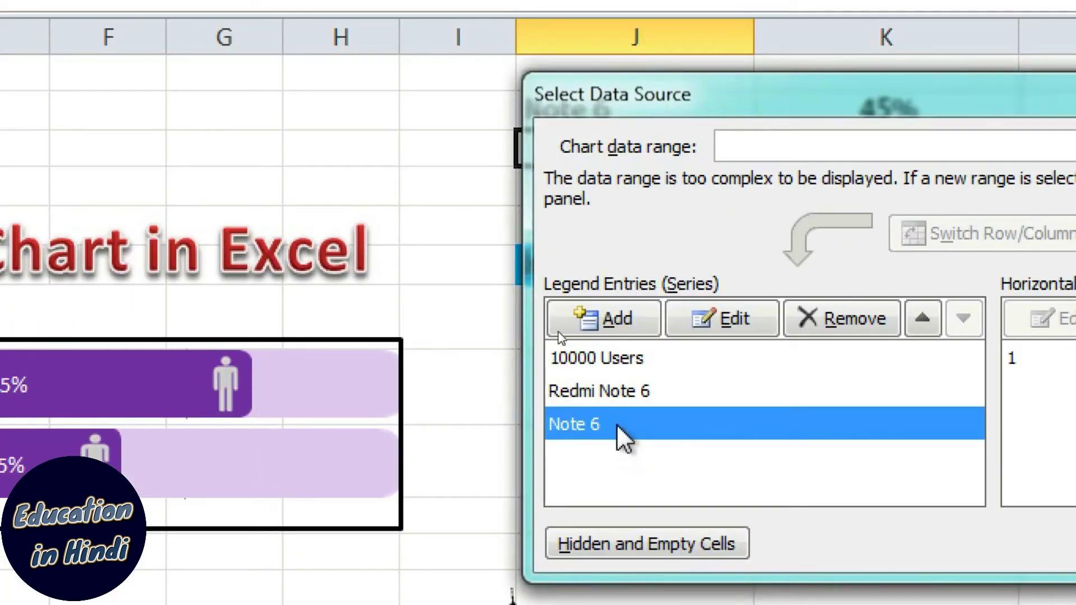
click(697, 324)
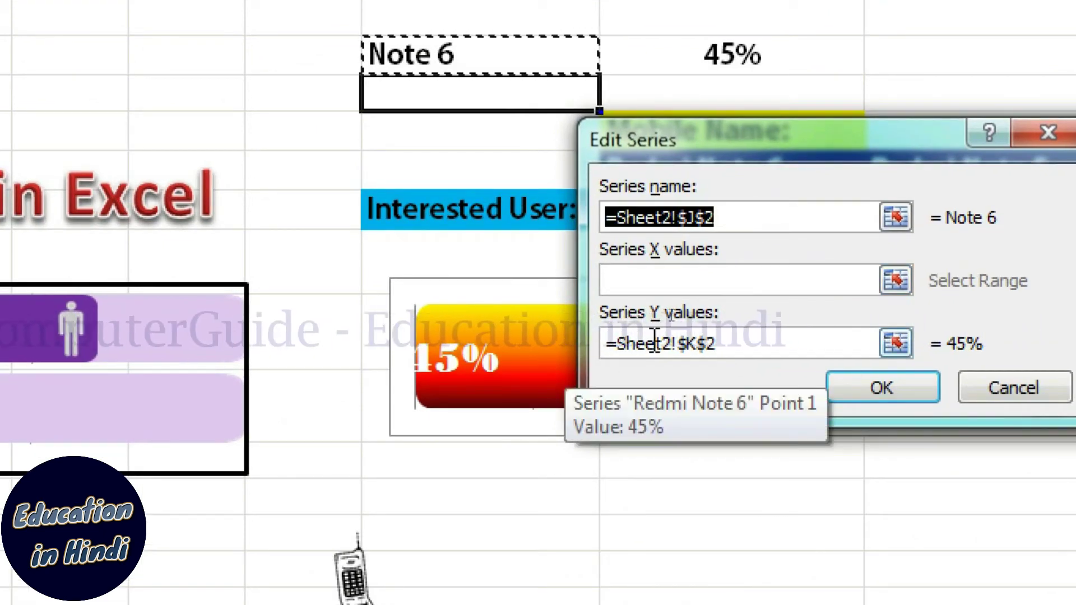
drag(722, 337, 584, 346)
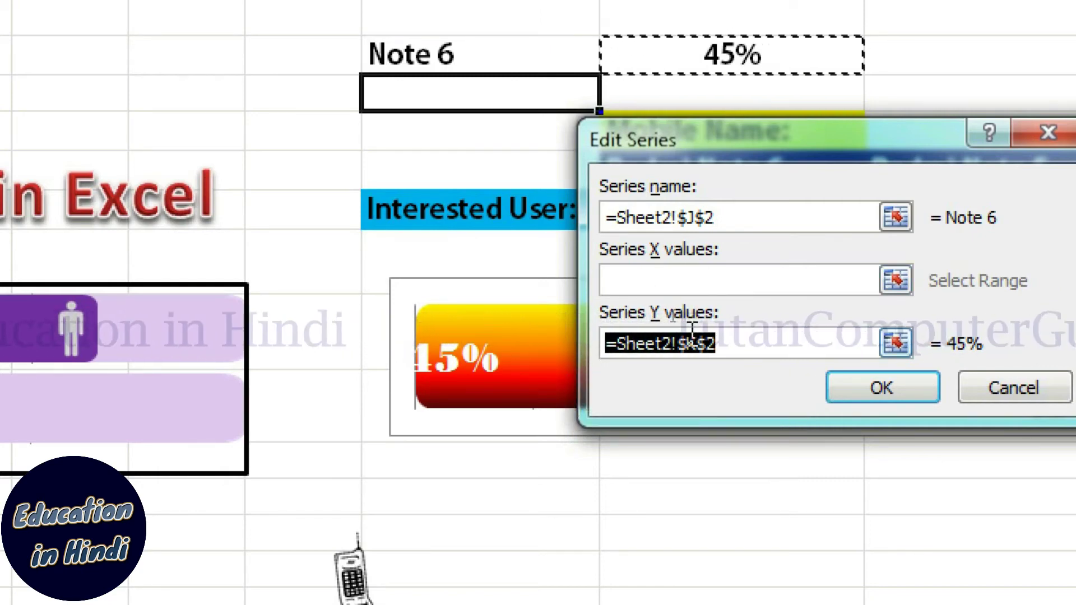
key(ctrl+x)
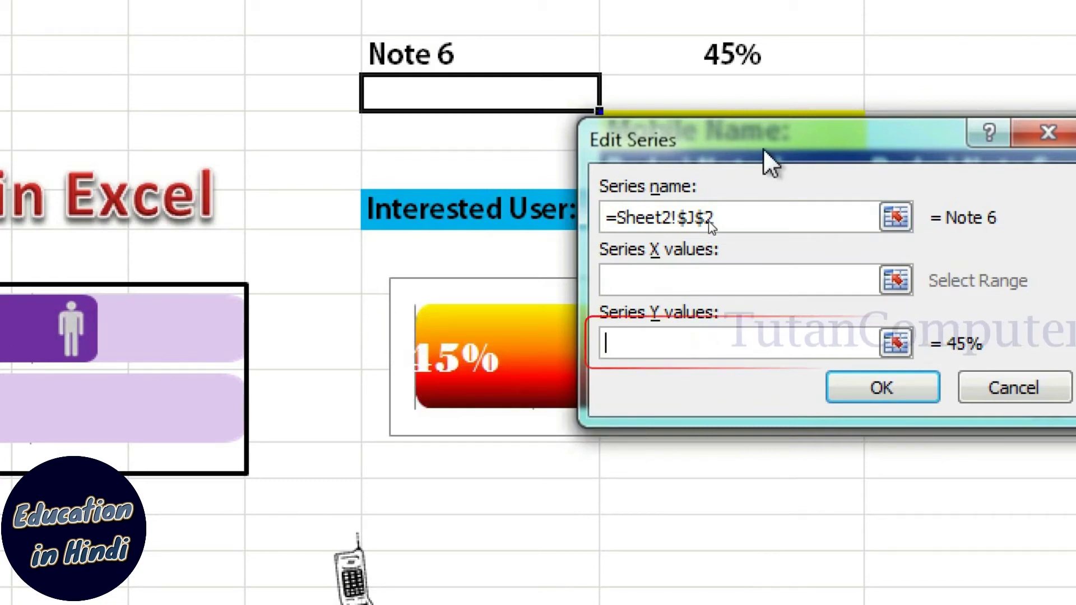
text(0.5)
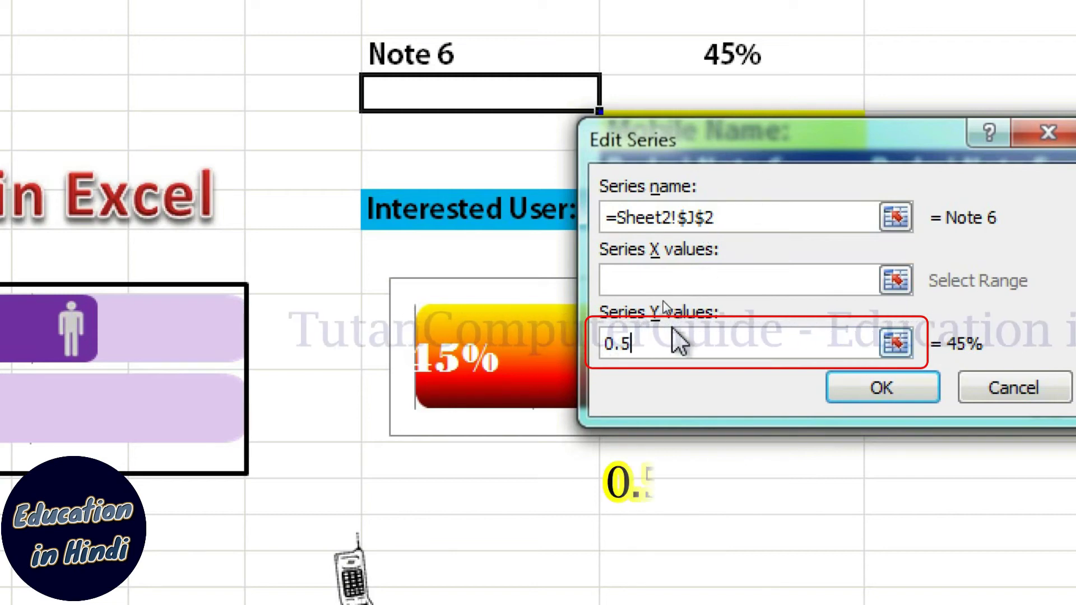
click(670, 286)
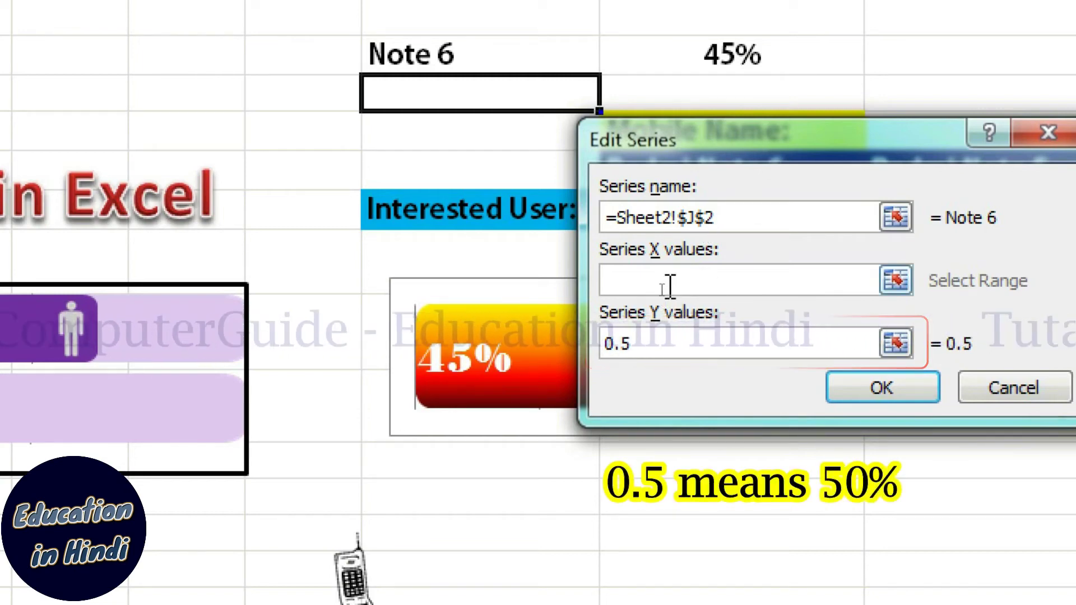
key(ctrl+v)
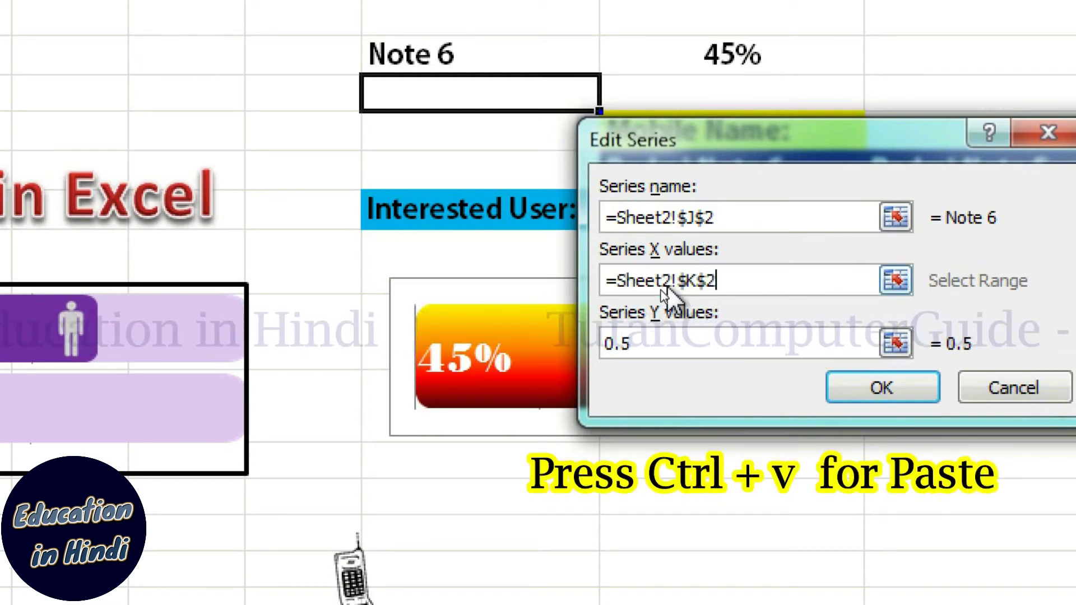
key(Return)
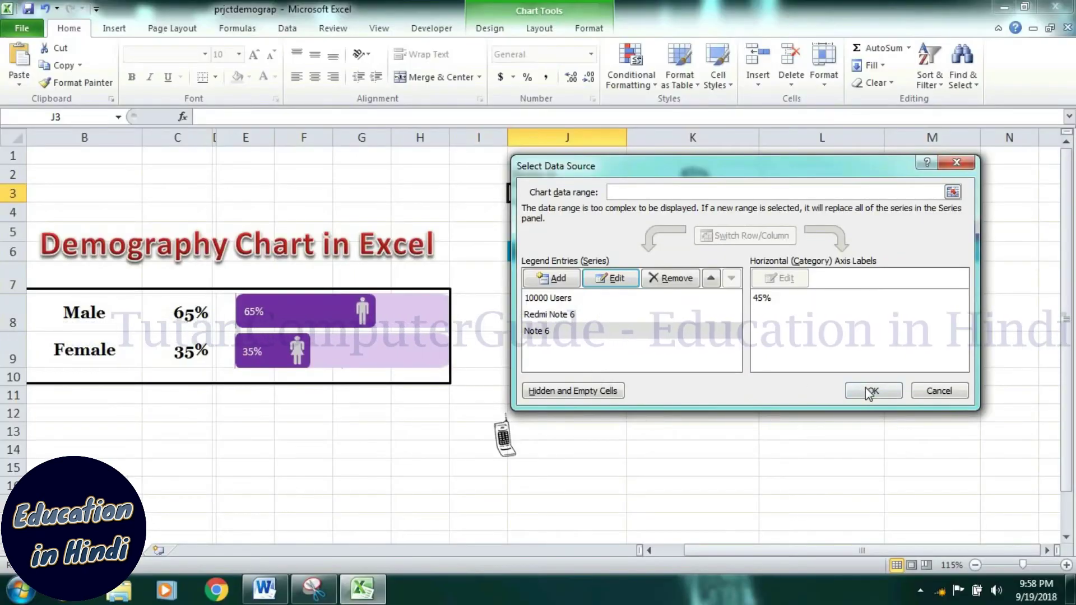
Apply the series changes and delete the chart's right-hand secondary vertical axis.
click(868, 391)
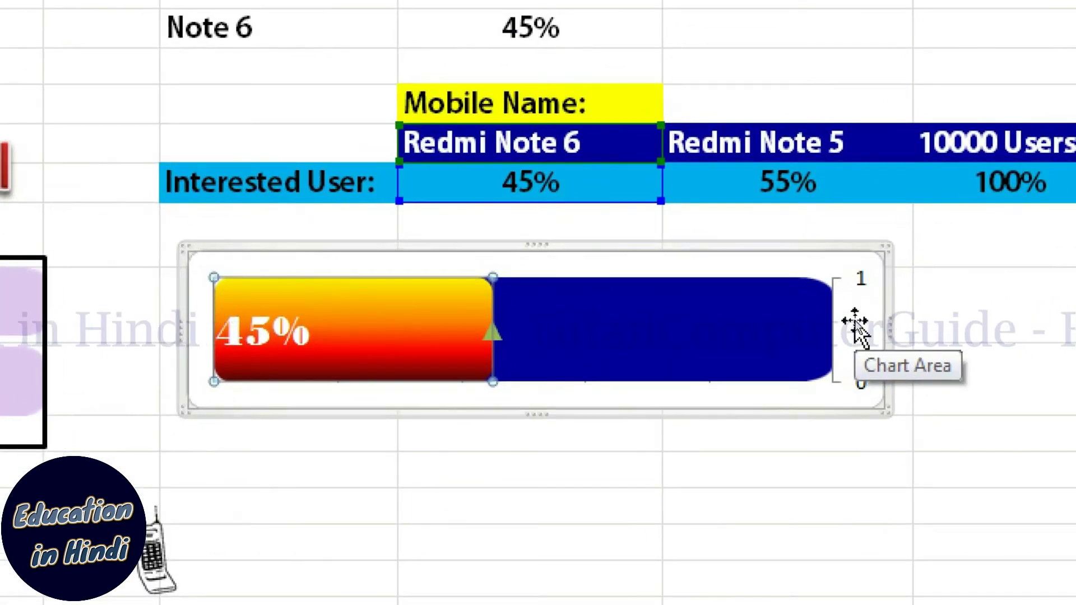
click(487, 333)
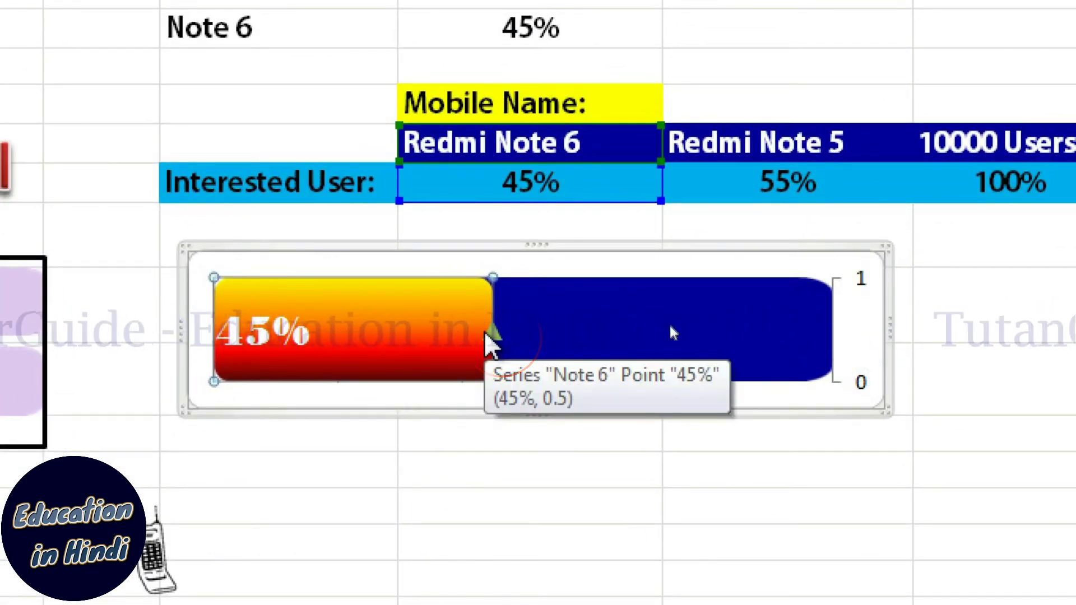
click(853, 310)
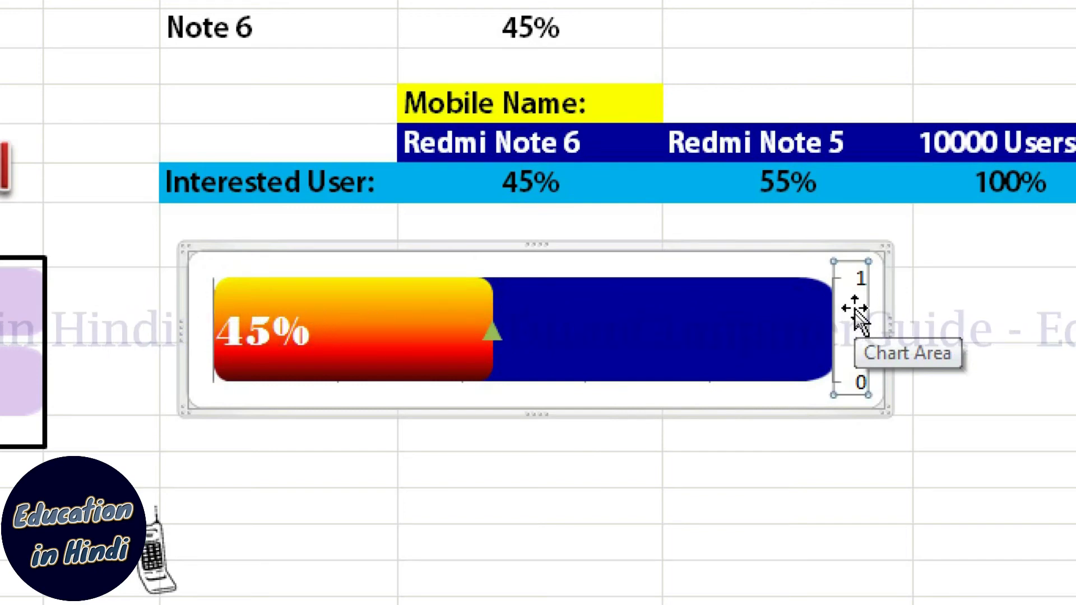
key(Delete)
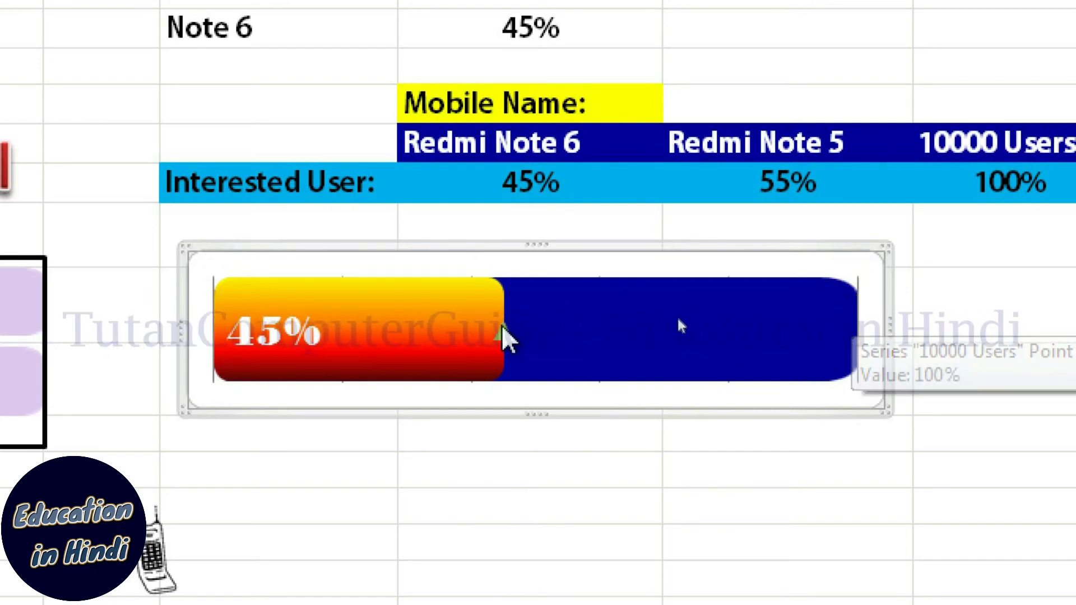
Replace the Note 6 triangle marker with the copied phone picture.
click(504, 337)
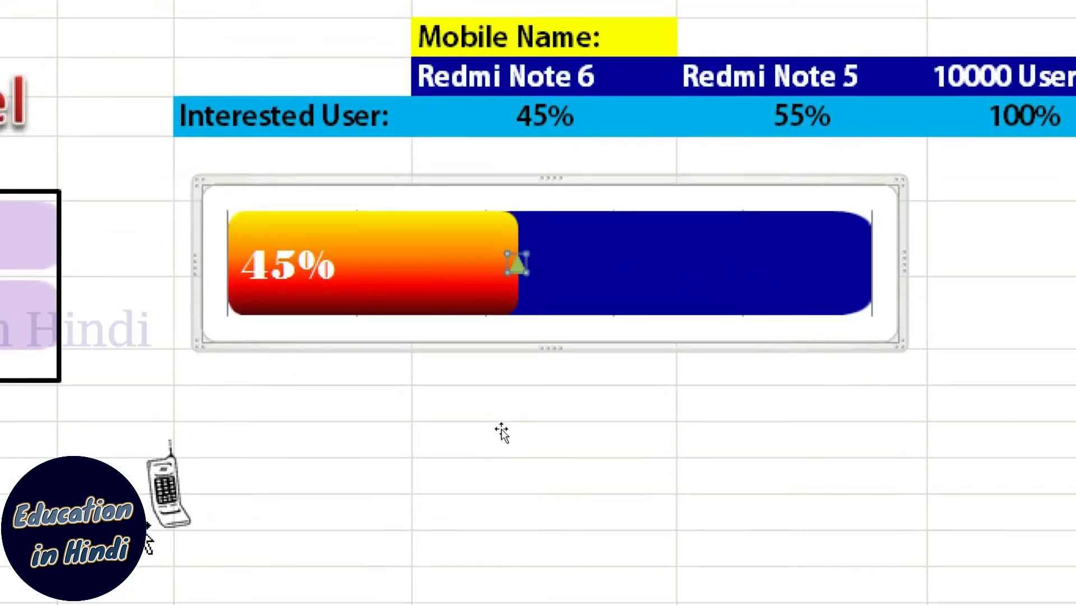
click(166, 471)
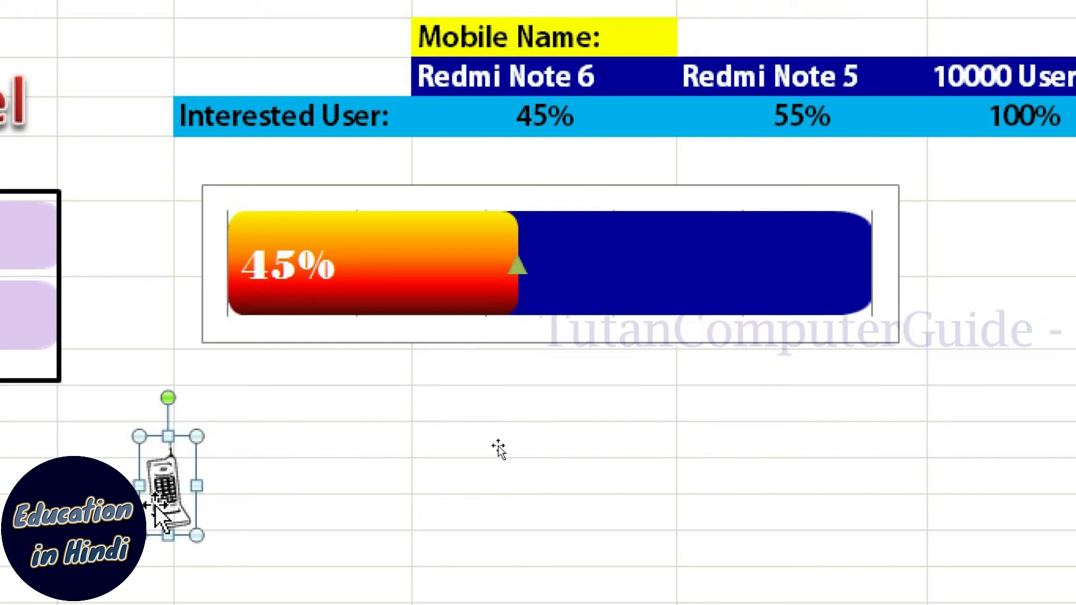
click(517, 264)
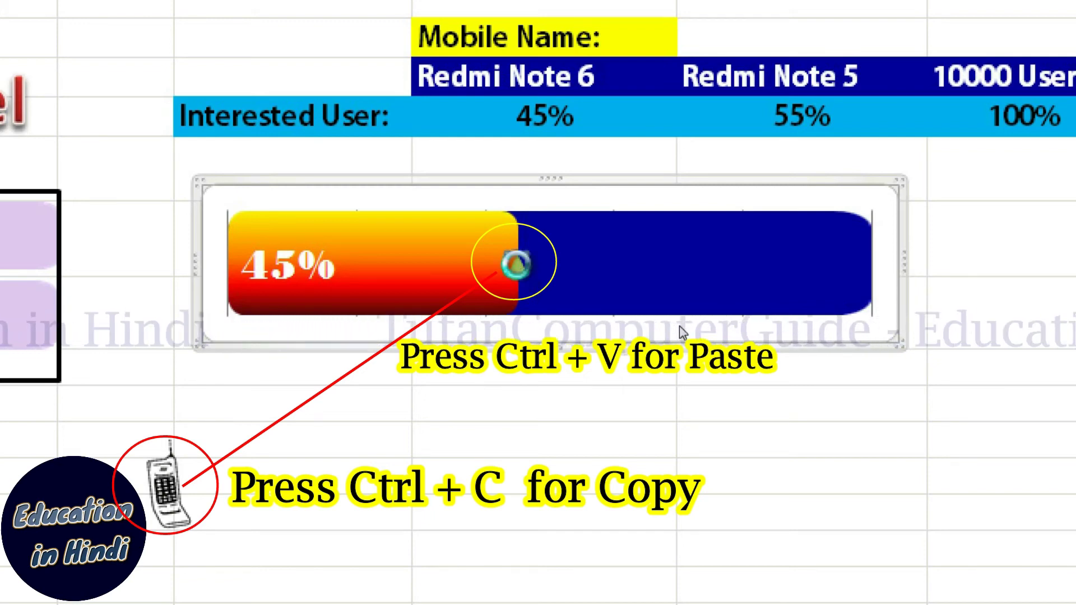
key(ctrl+v)
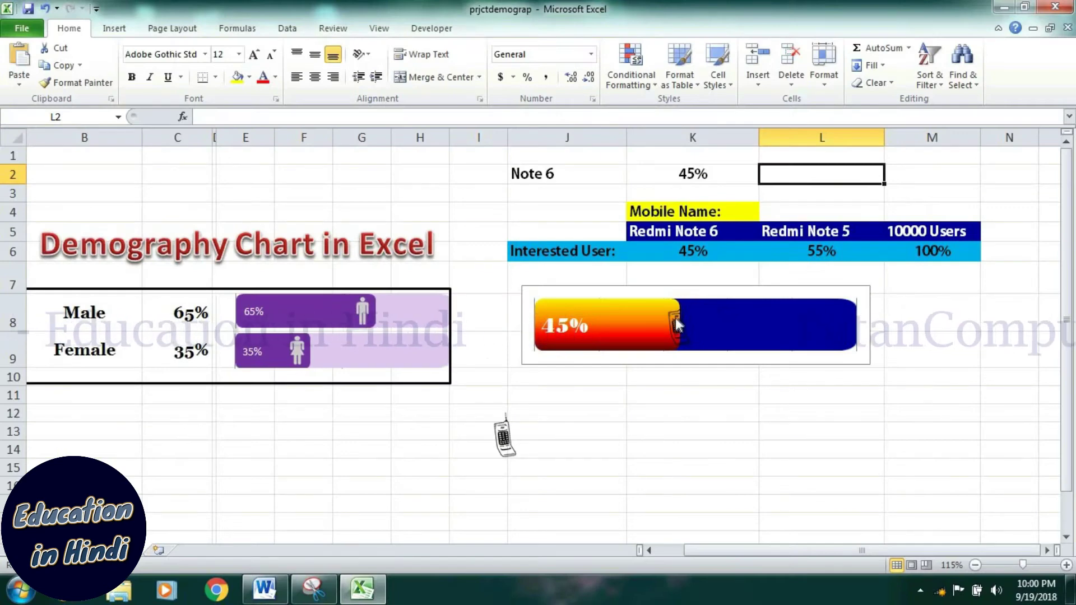
Change K2's formula to =K6-0.08, then refine it to =K6-0.07 so it shows 38%.
click(703, 177)
double_click(701, 173)
text(-0.08)
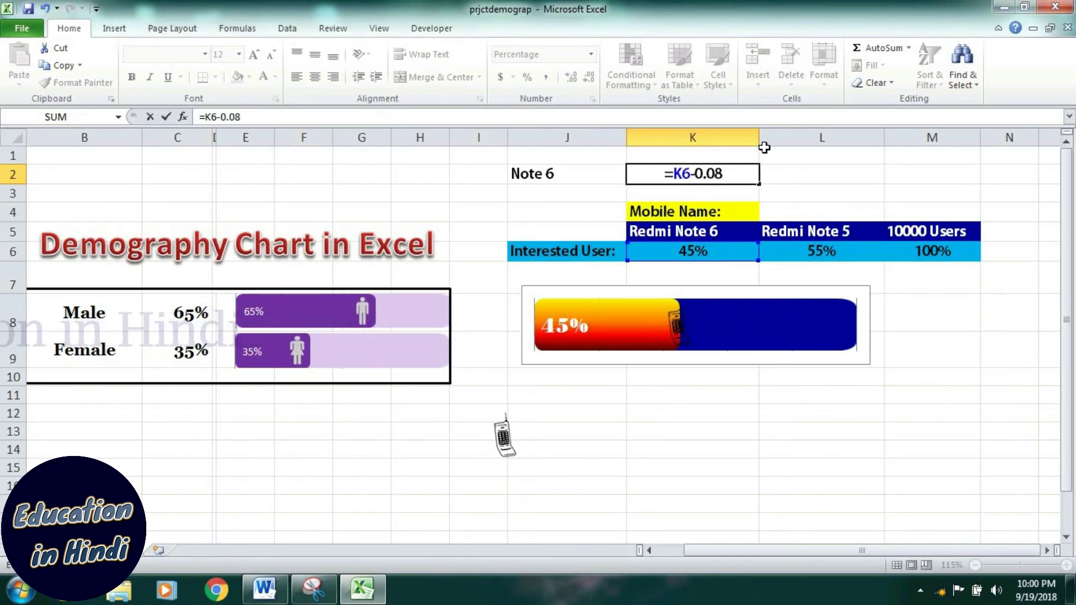
key(Return)
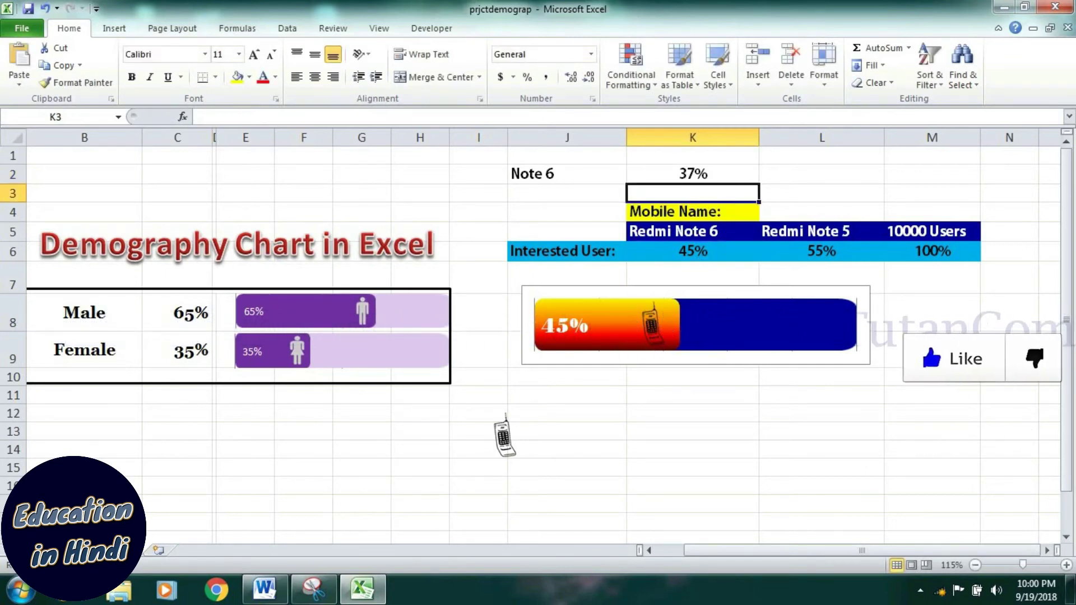
double_click(723, 173)
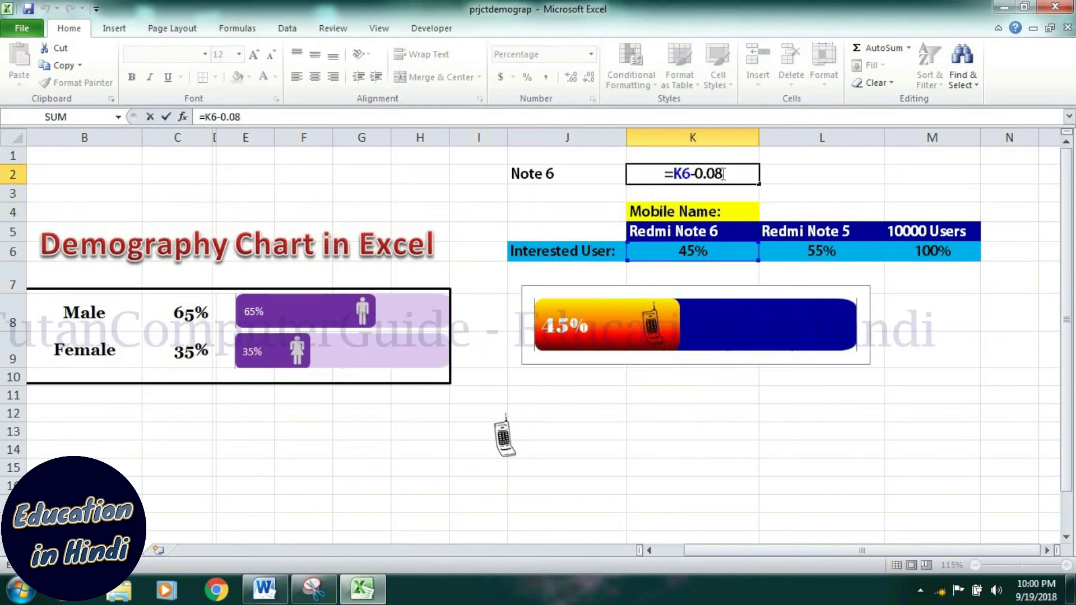
key(BackSpace)
text(7)
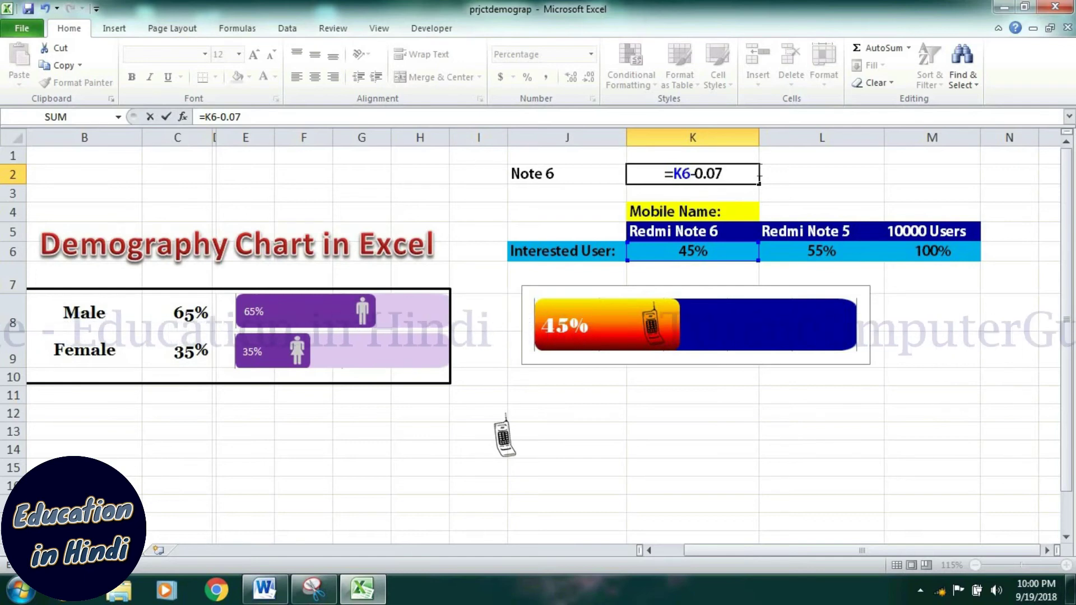
key(Return)
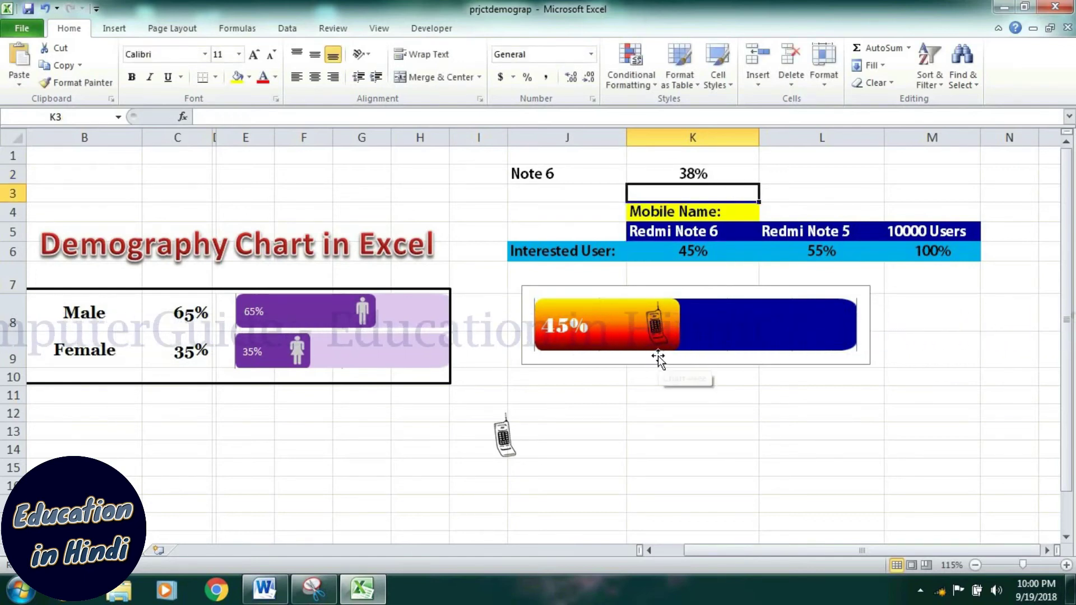
Set the Redmi Note 6 progress-bar chart's shape outline to No Outline.
click(819, 415)
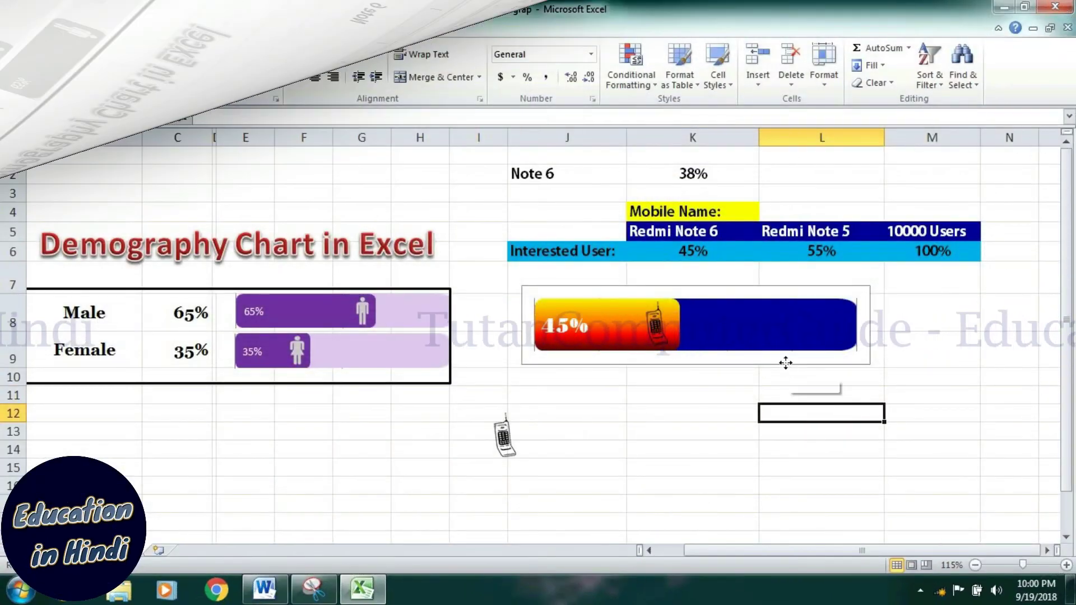
click(807, 336)
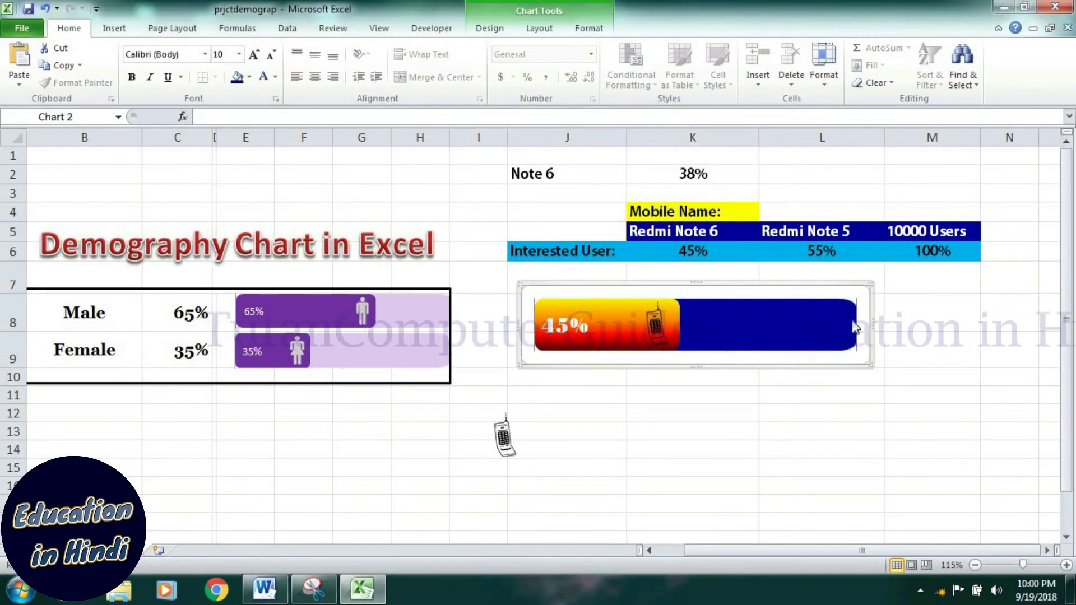
click(861, 417)
click(775, 366)
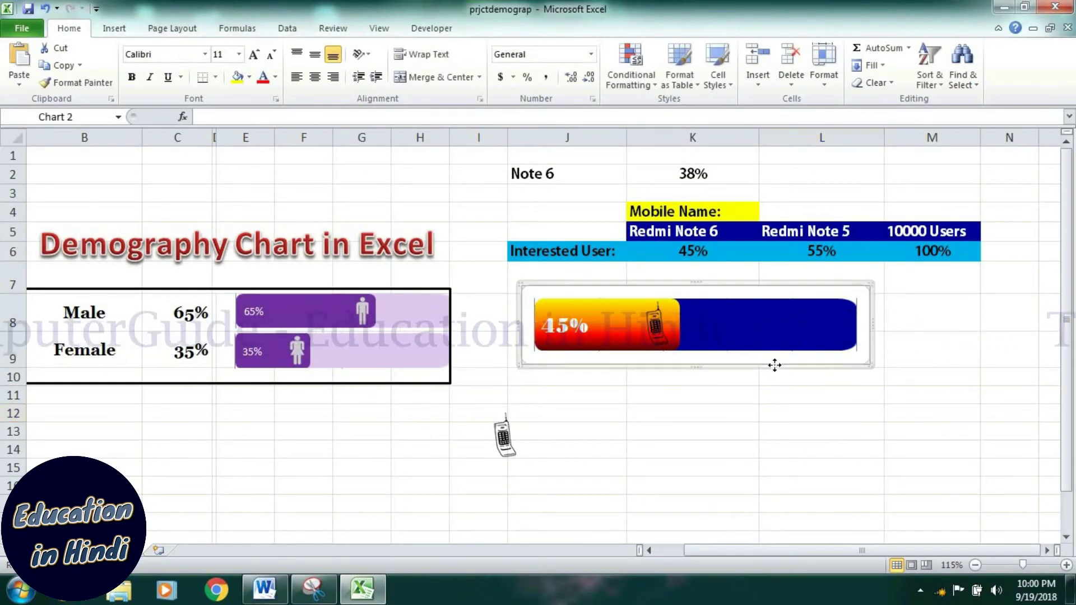
click(579, 32)
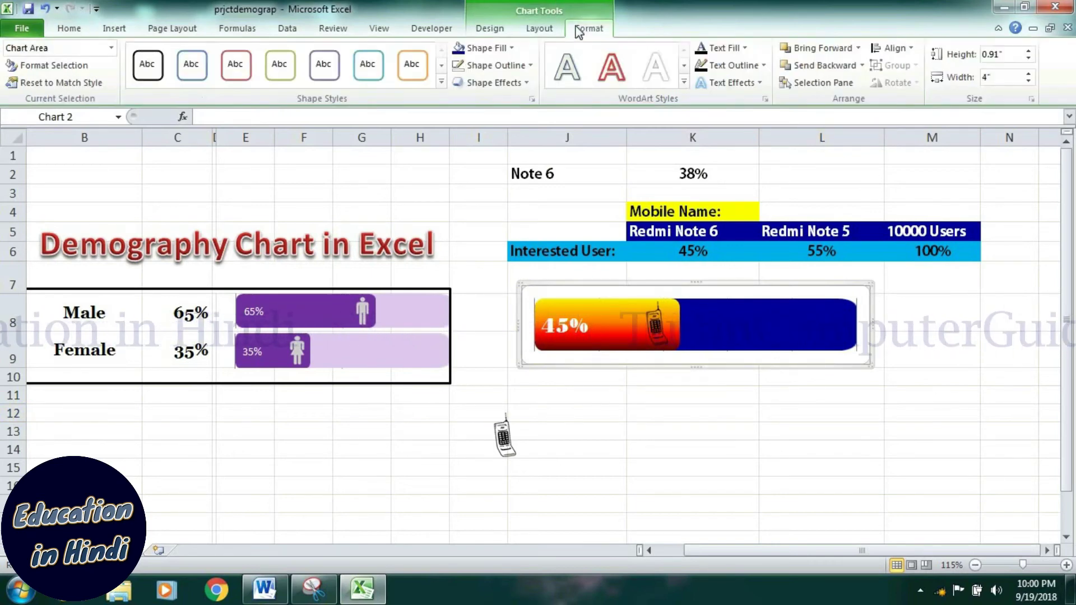
click(495, 66)
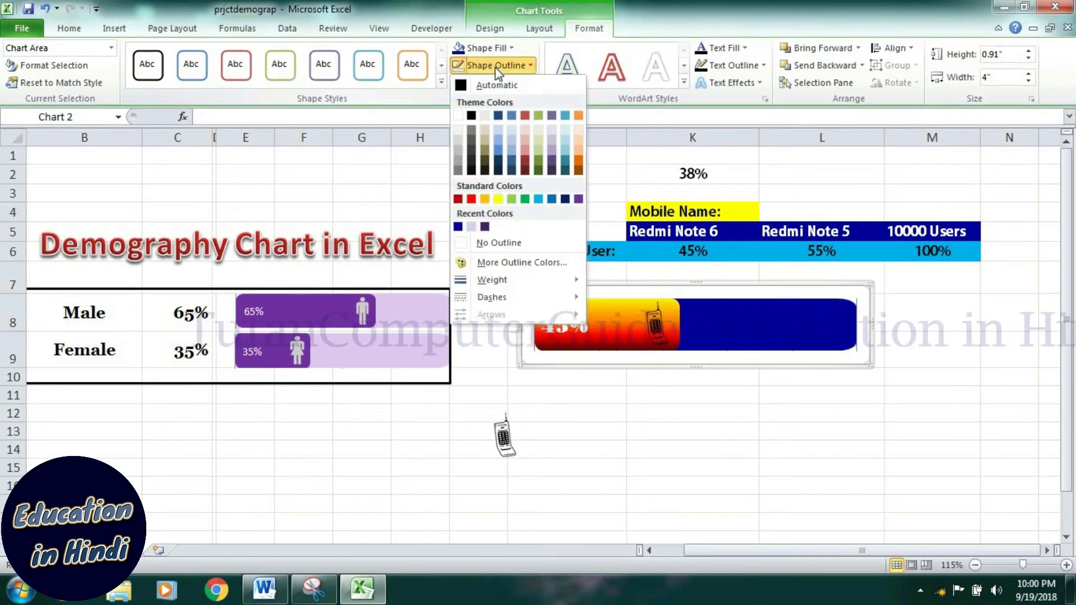
click(463, 241)
click(561, 432)
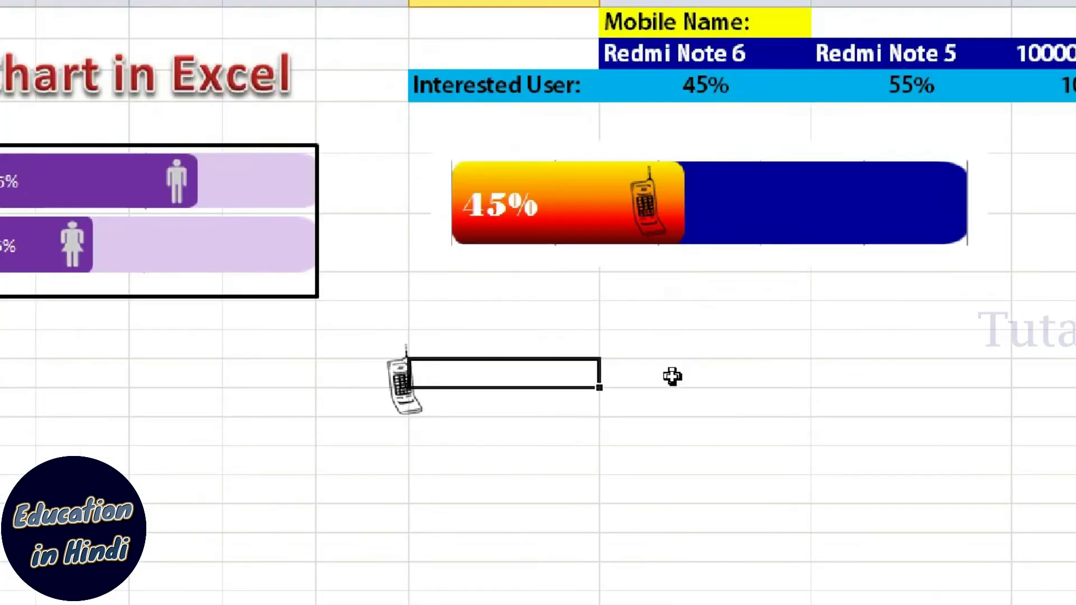
Change the Redmi Note 6 share cell from 78% to 25%.
click(690, 193)
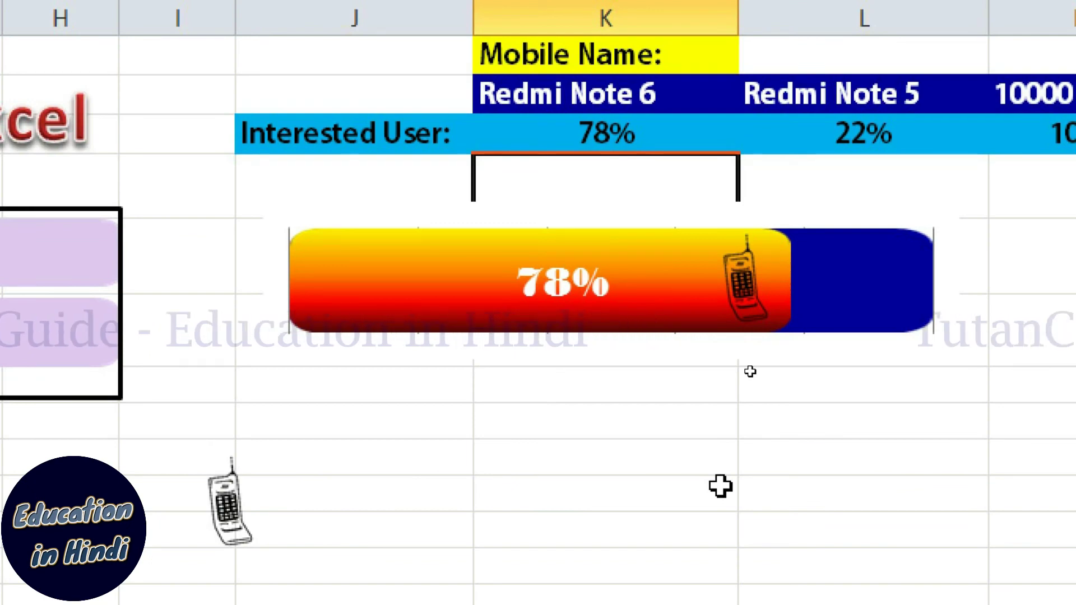
key(Up)
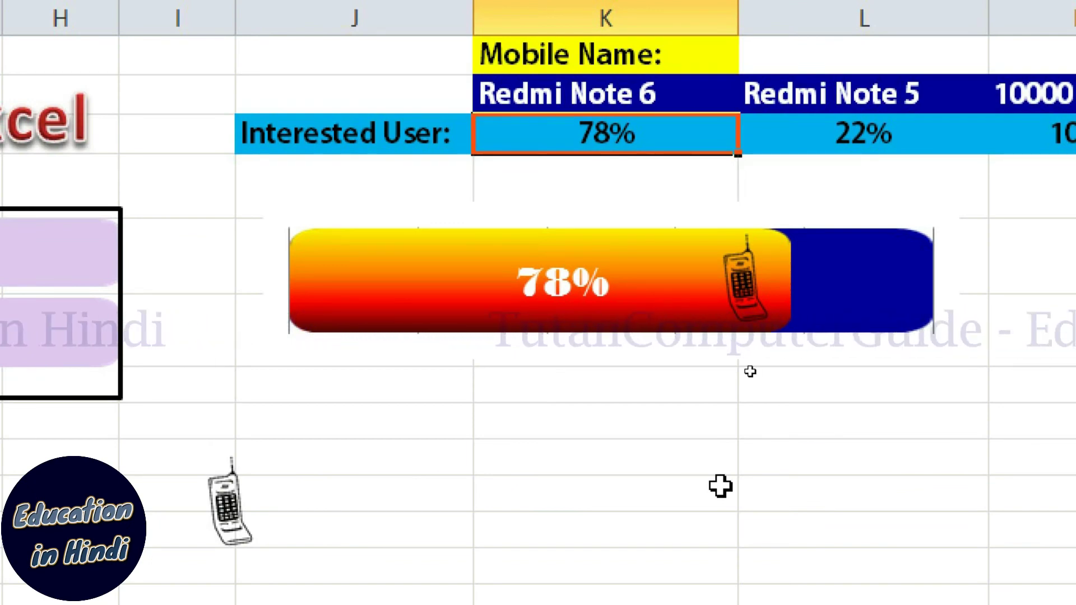
text(25)
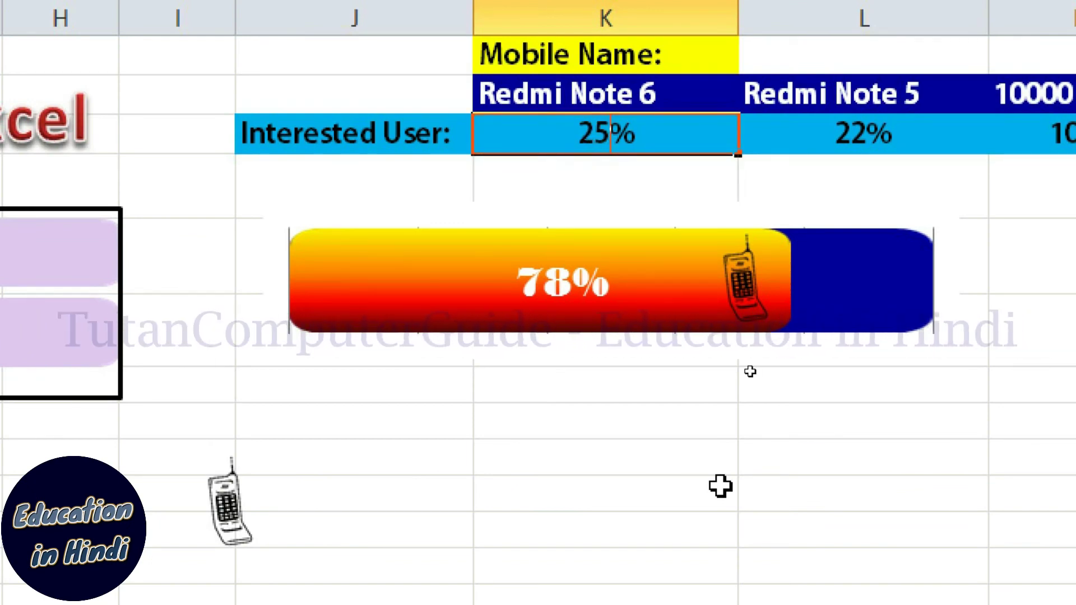
key(Return)
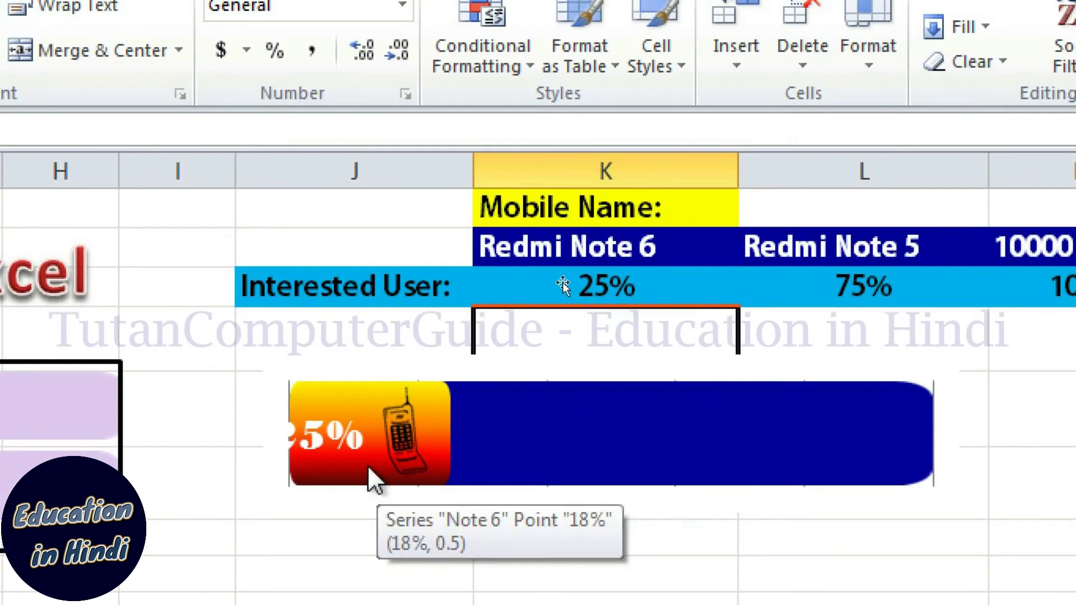
Set the 25% data label's position to Inside Base.
click(325, 439)
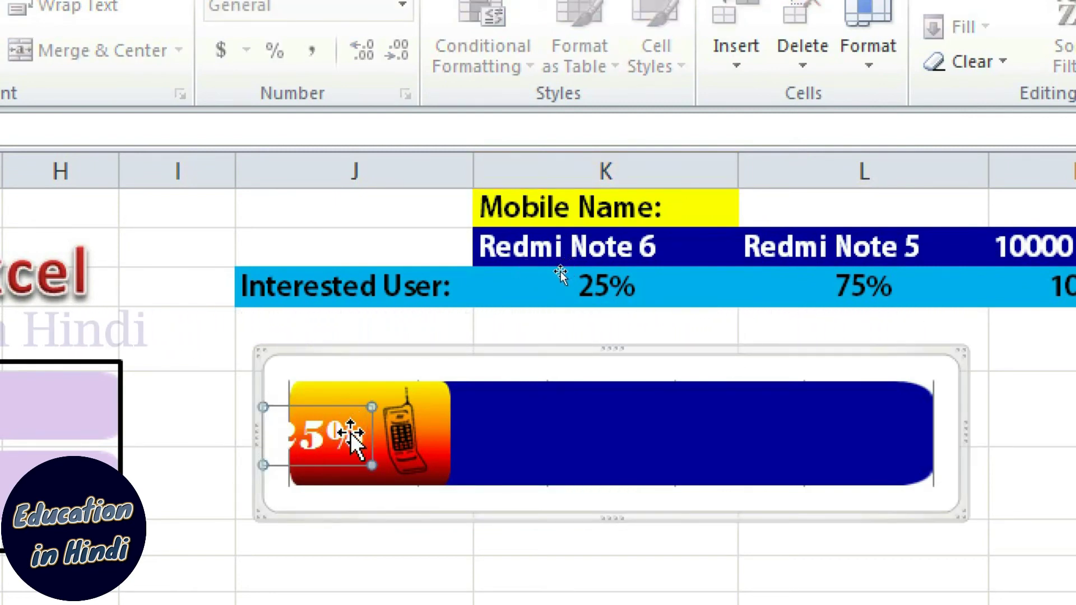
click(340, 438)
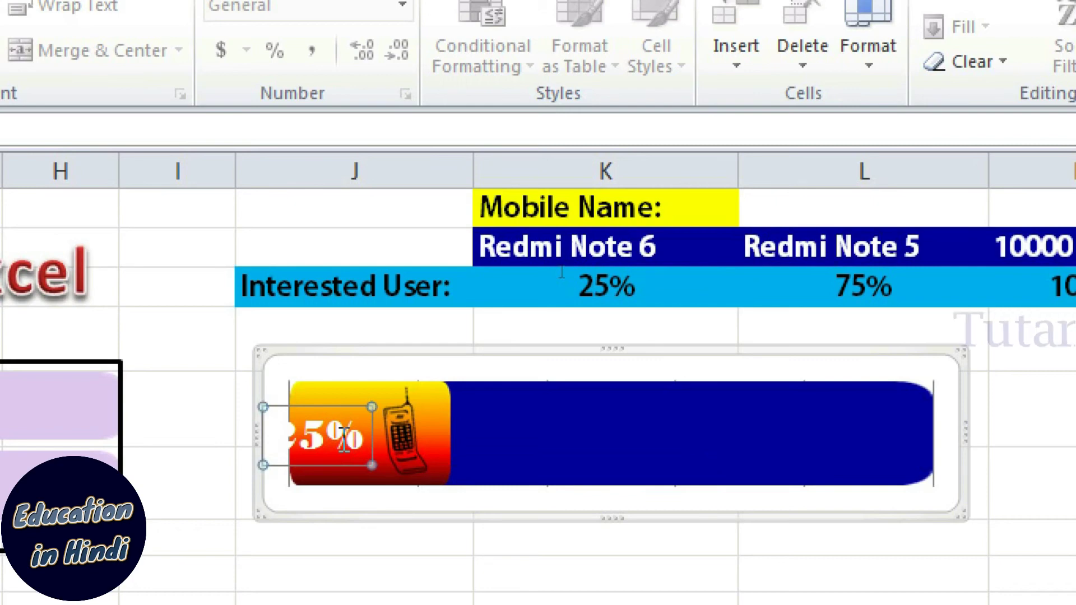
double_click(343, 437)
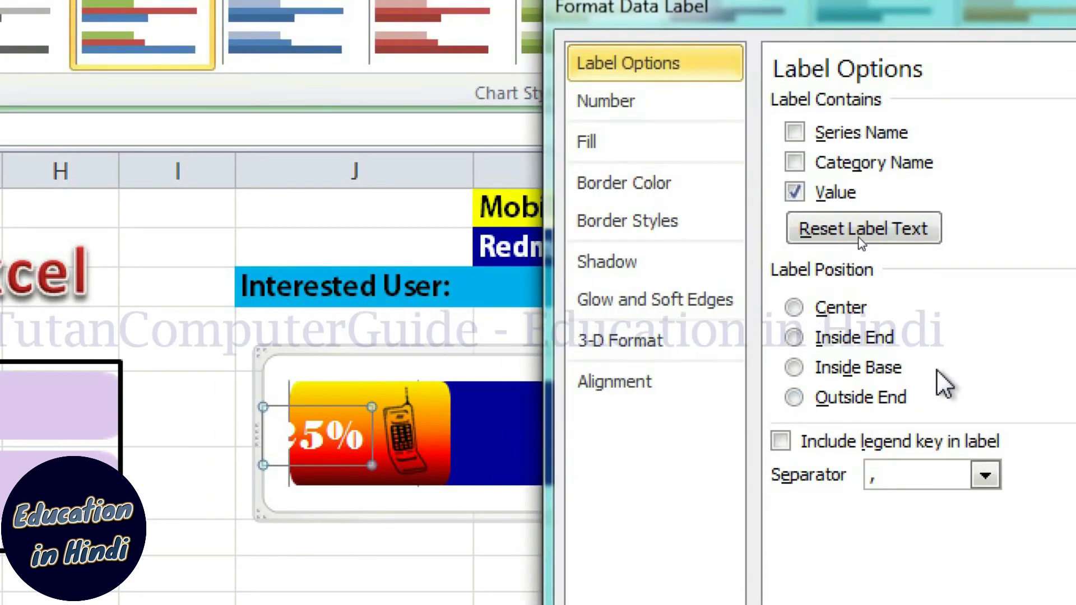
click(896, 371)
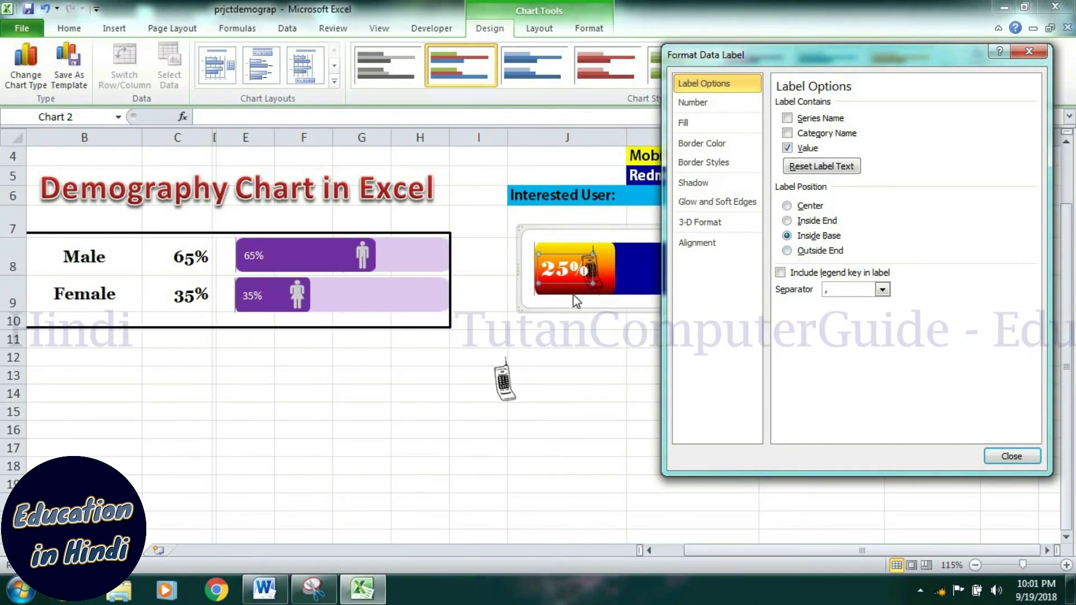
click(1011, 456)
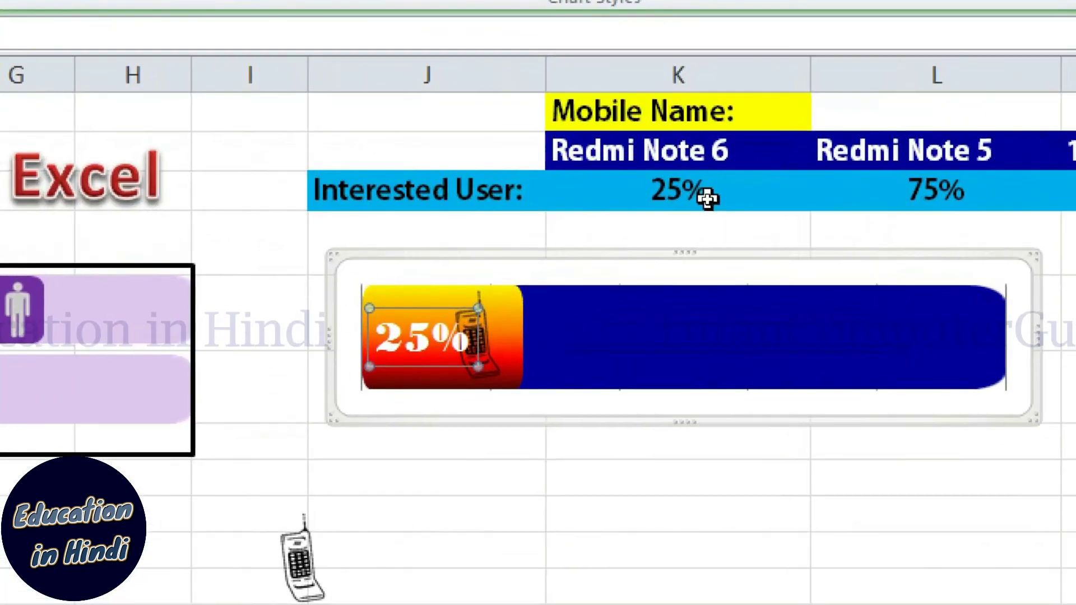
Test the chart with Redmi Note 6 shares of 35%, 25%, and finally 85%.
click(707, 199)
text(35)
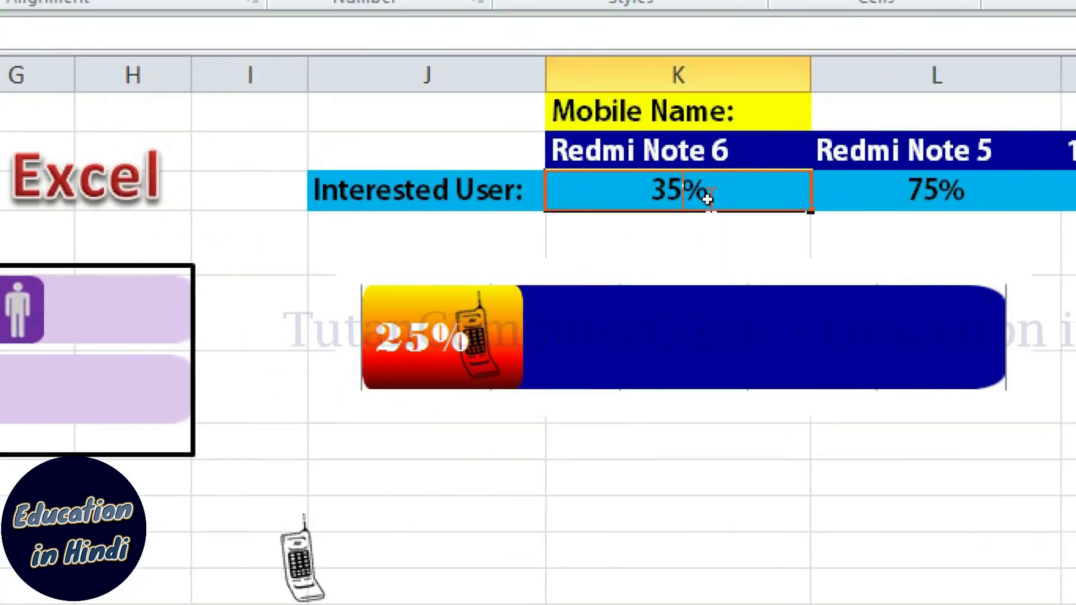
key(Return)
click(707, 197)
text(25%)
key(Return)
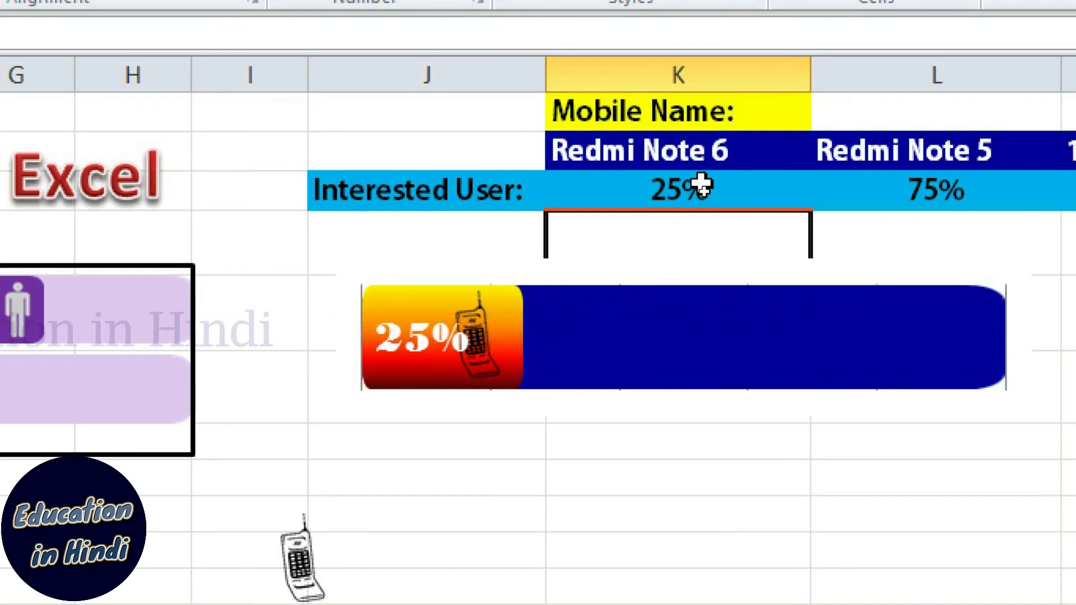
click(693, 379)
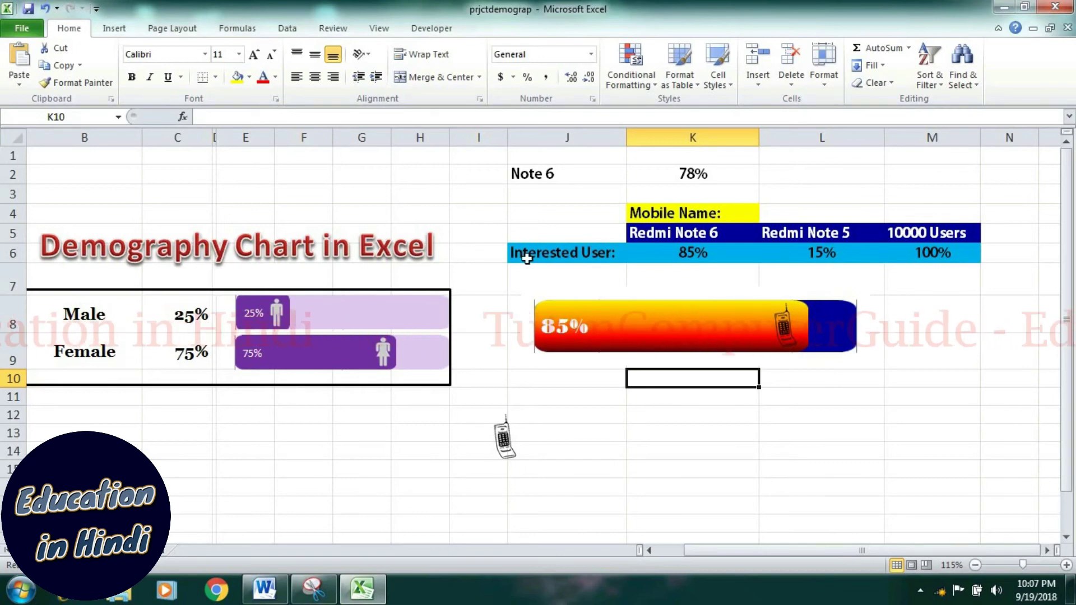
Enter 'Note 5' in J3 and link K3 to the Redmi Note 5 share with =L6.
click(530, 194)
text(Note 5)
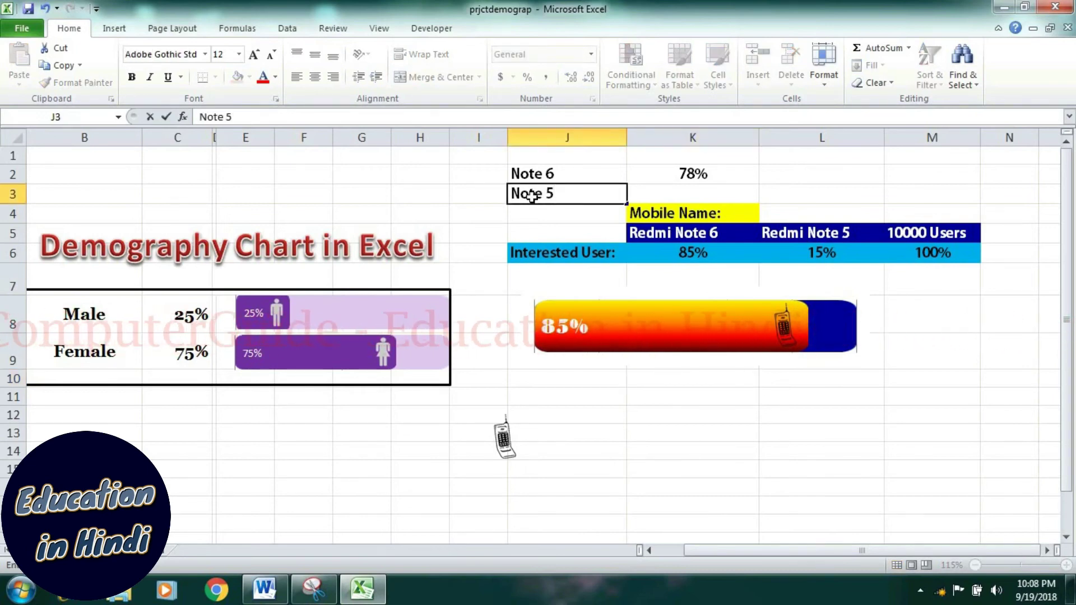
key(Tab)
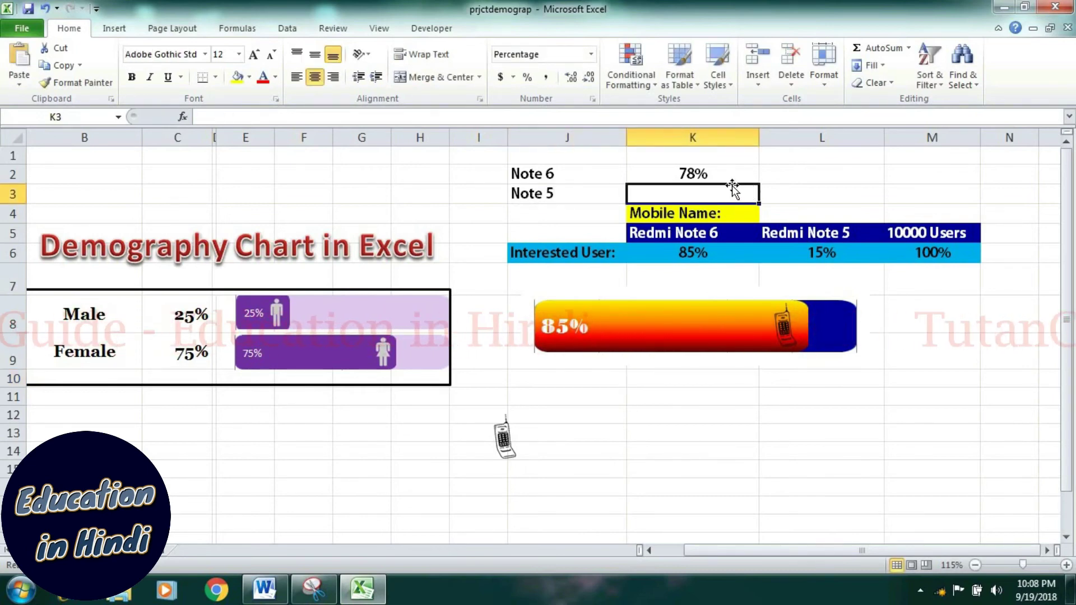
text(=)
click(806, 256)
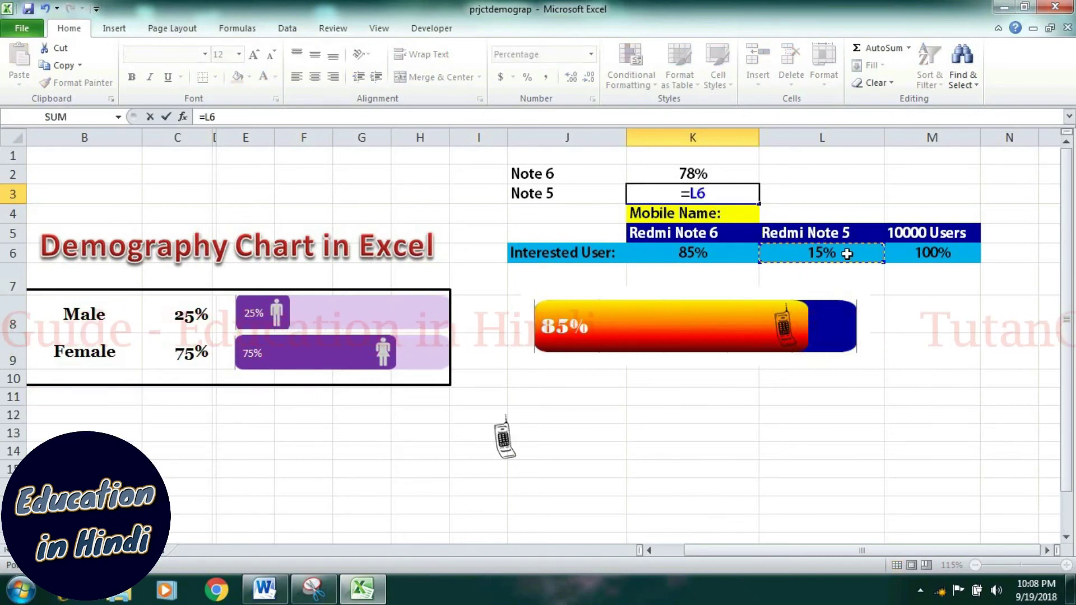
key(Return)
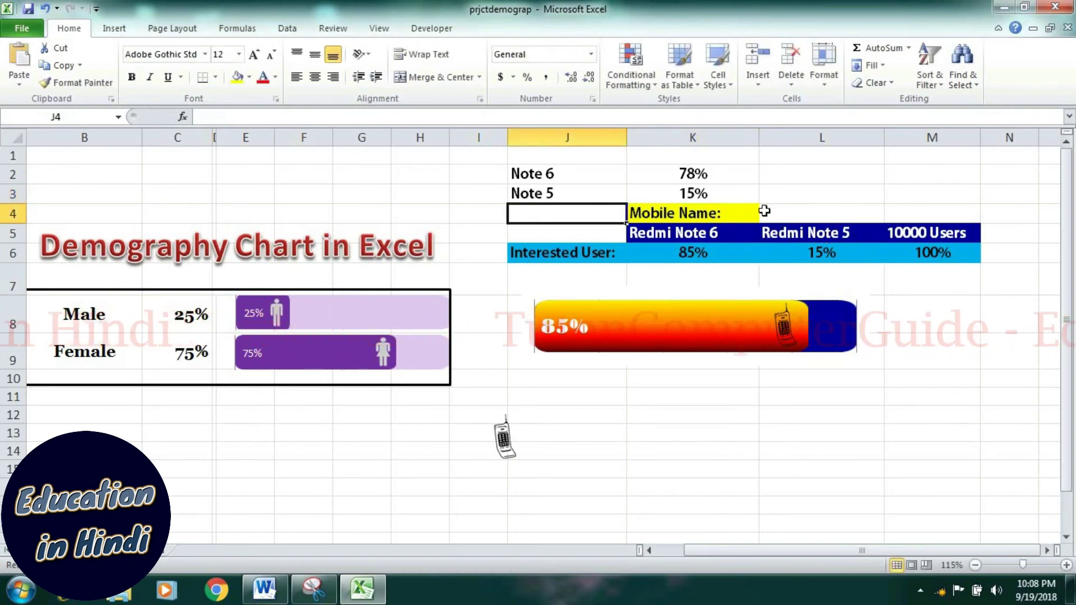
Copy the progress-bar chart and paste the duplicate at J12, just below the original.
click(733, 325)
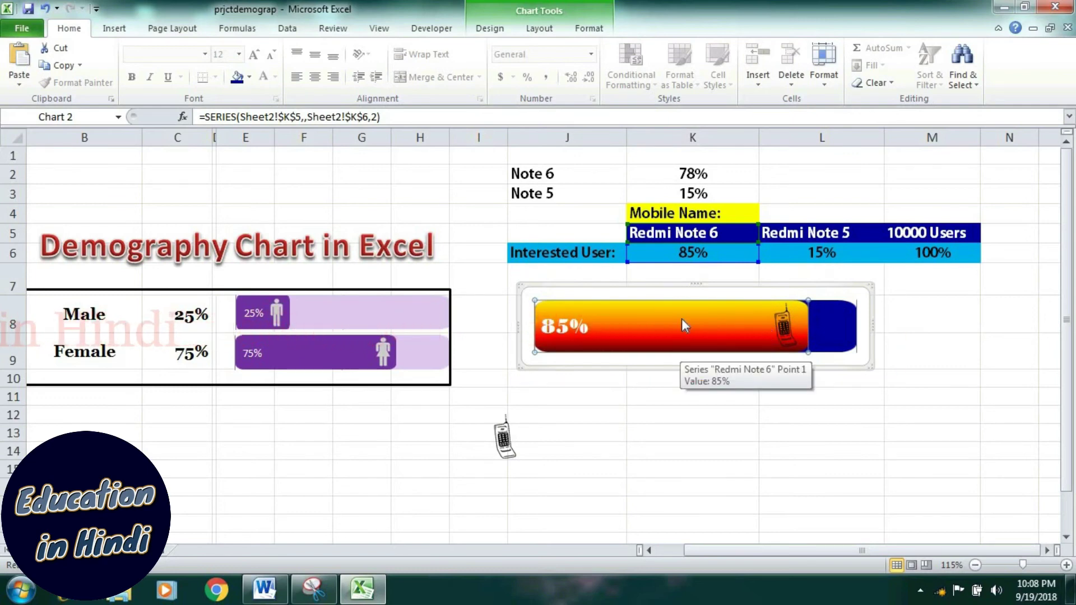
key(ctrl+c)
click(622, 414)
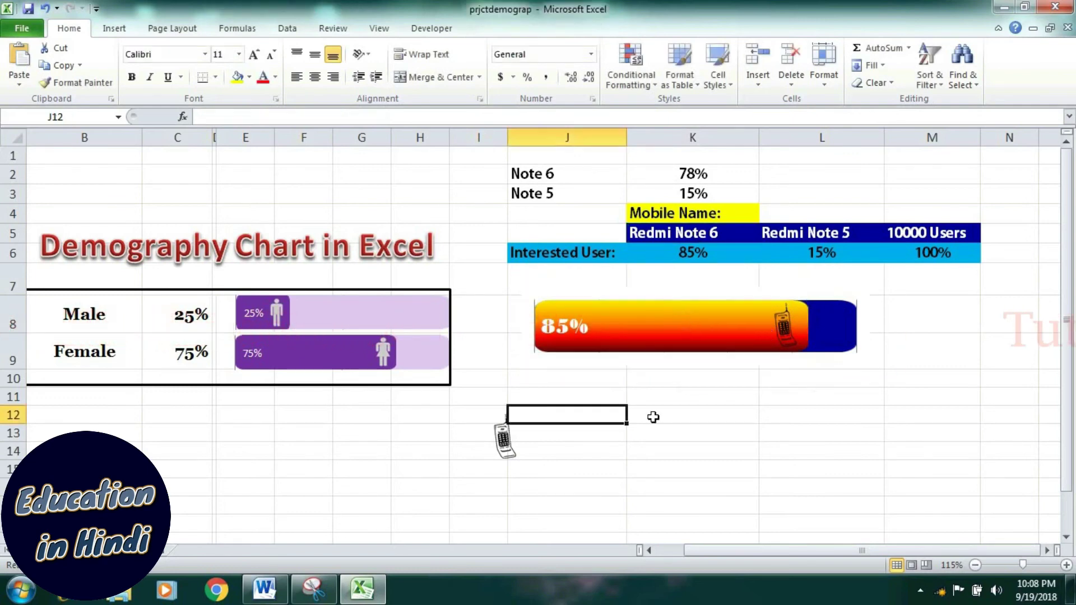
key(ctrl+v)
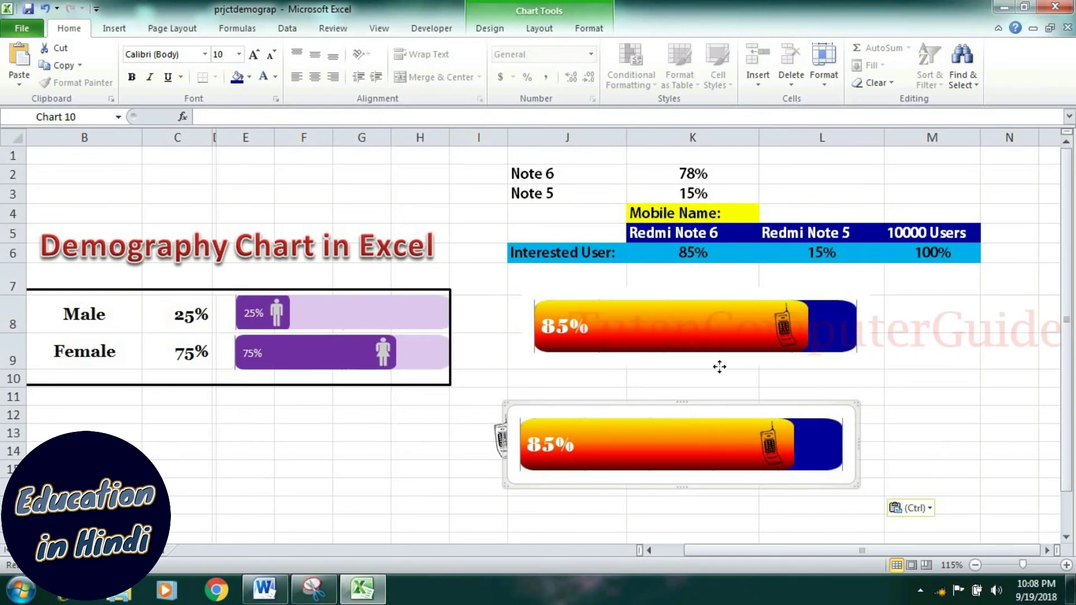
drag(719, 367, 720, 368)
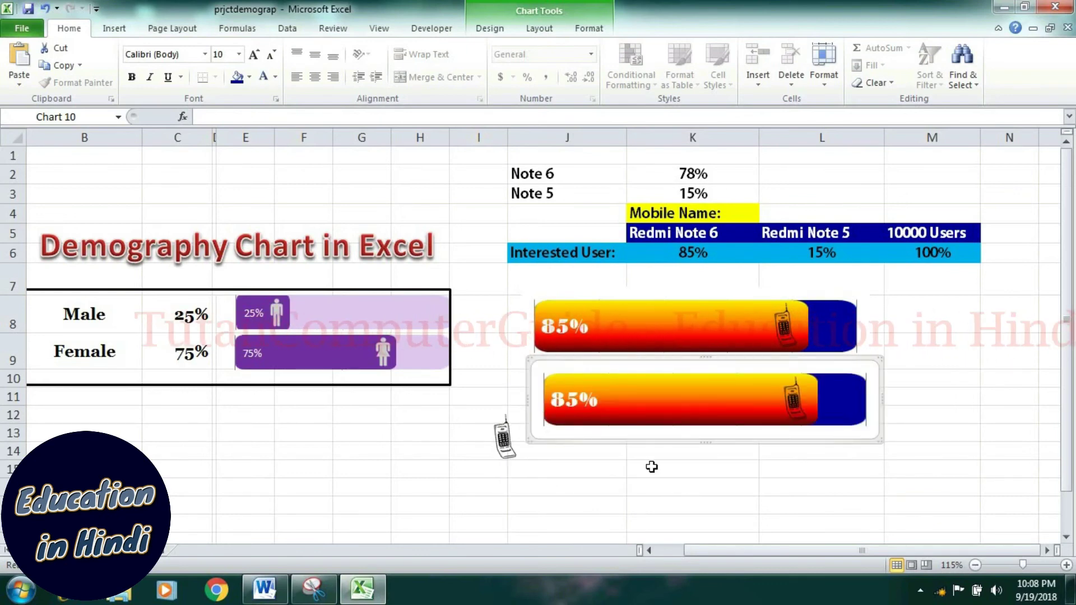
Repoint the copy's bar series from K5:K6 to the Redmi Note 5 range L5:L6.
click(698, 404)
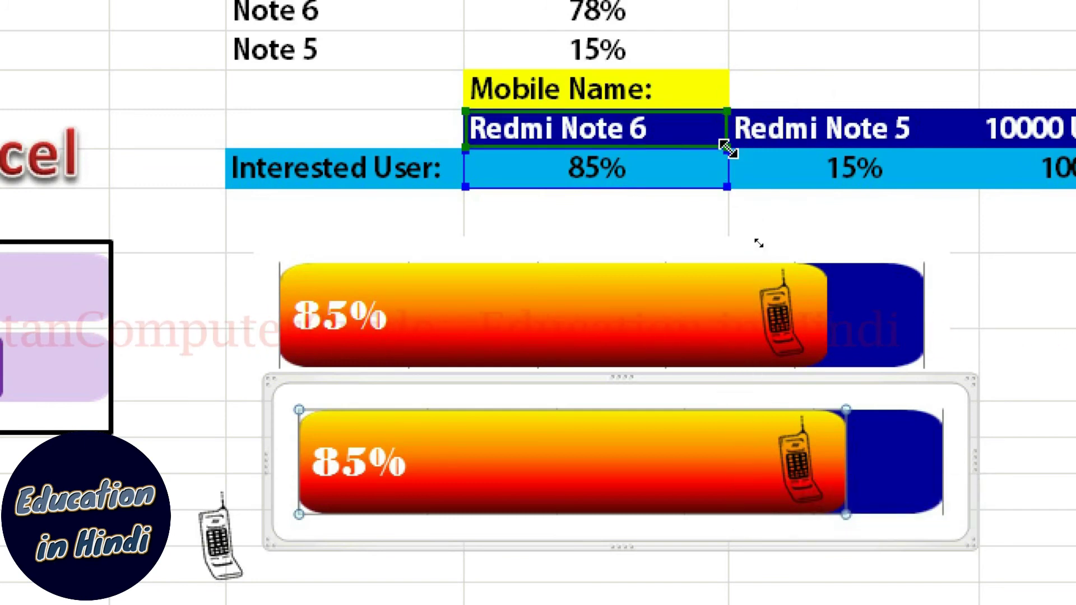
drag(725, 128, 863, 140)
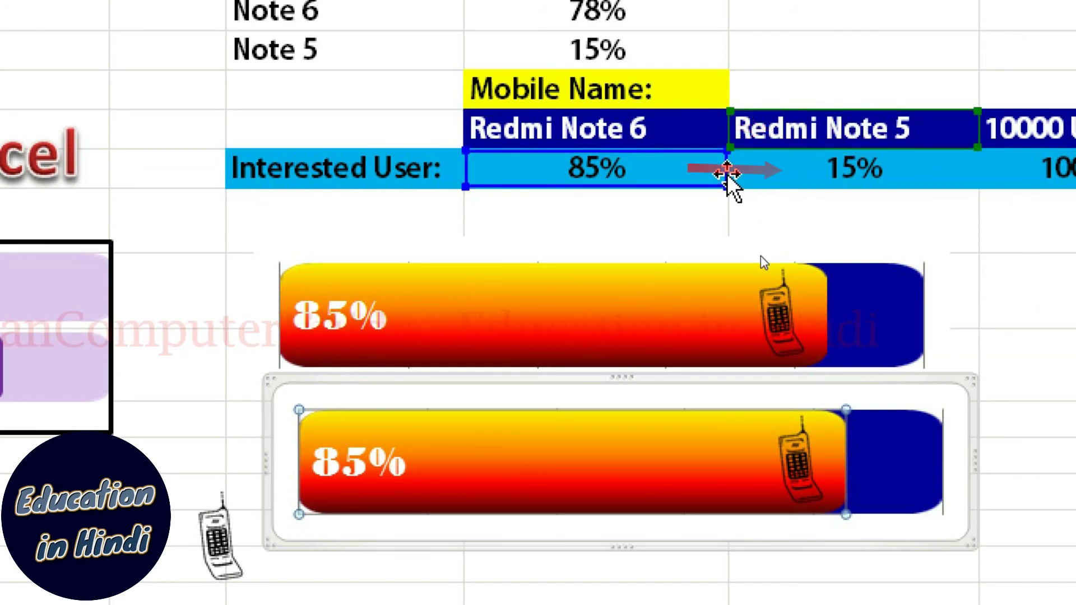
mouse_move(729, 180)
mouse_down()
mouse_move(852, 177)
mouse_move(814, 177)
mouse_up()
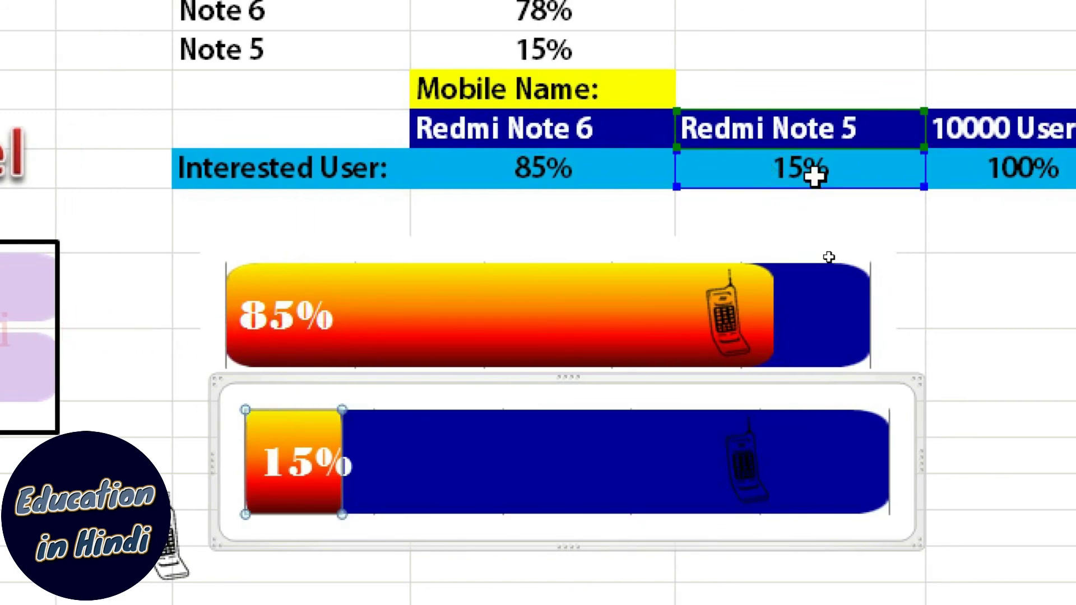
scroll(560, 336, down, 1)
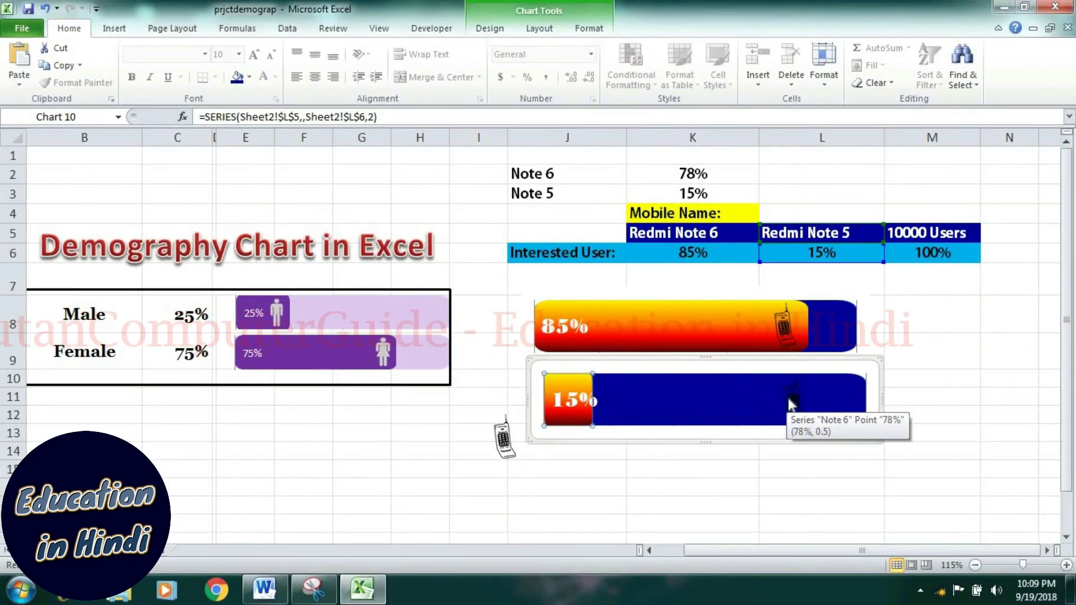
In the lower chart's data source, rename the Note 6 series from cell J3 (Note 5).
right_click(577, 398)
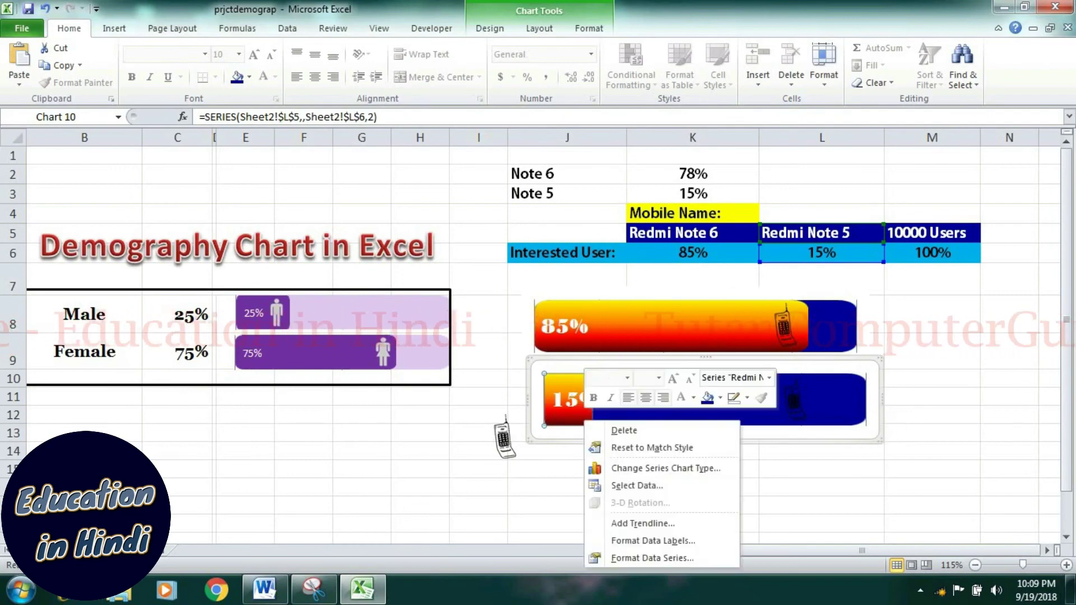
click(630, 486)
click(630, 486)
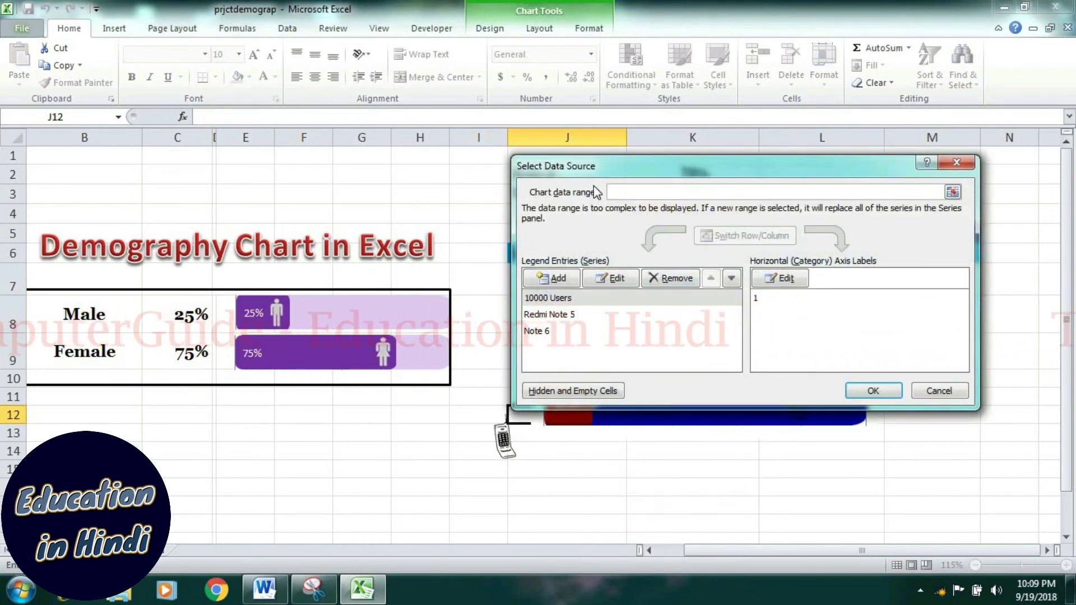
drag(631, 166, 726, 216)
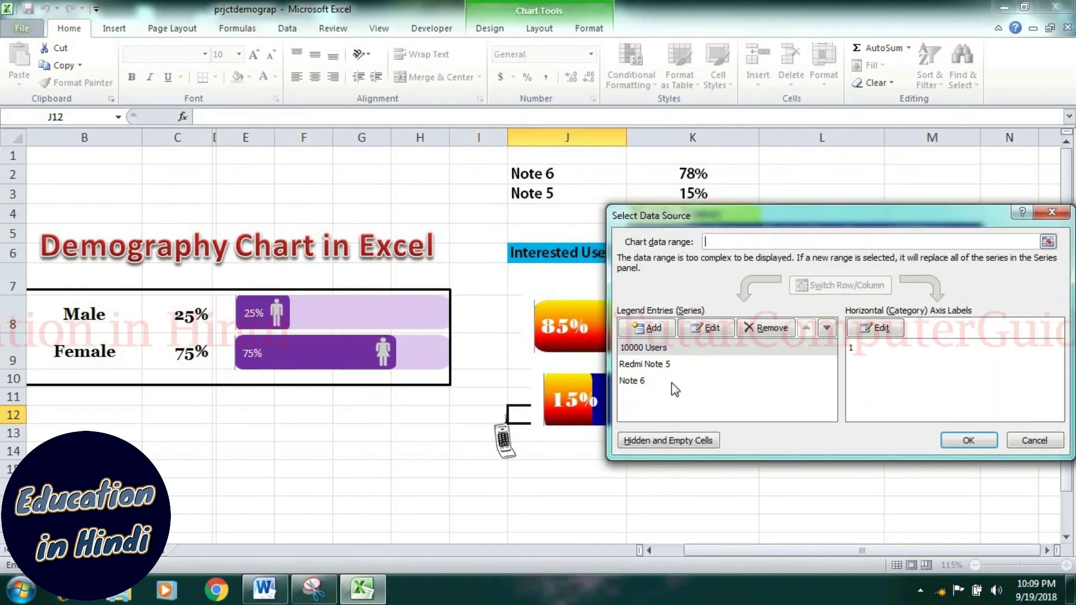
click(636, 381)
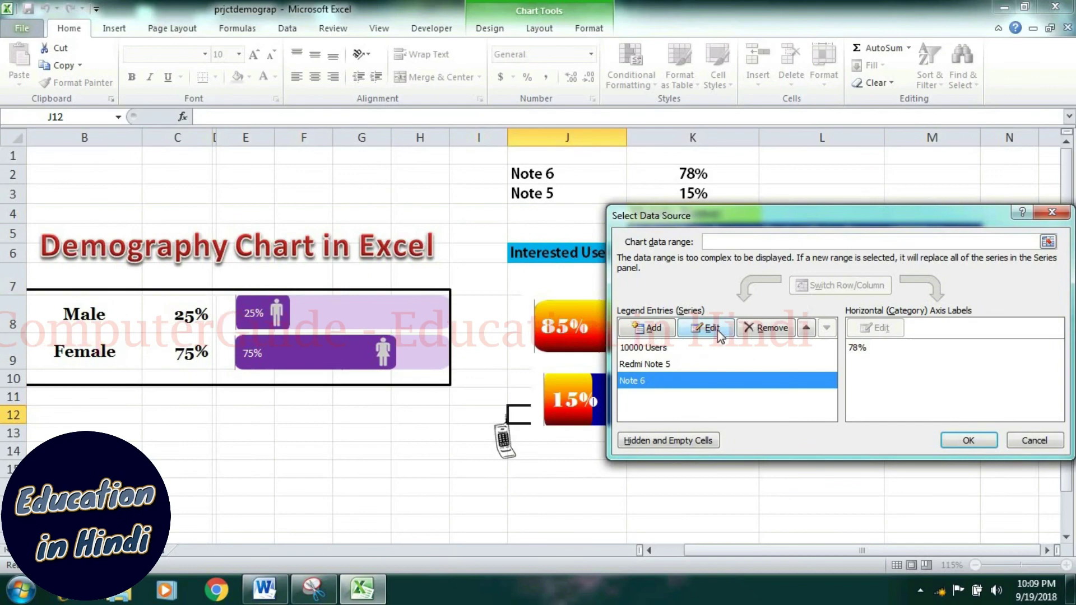
click(712, 328)
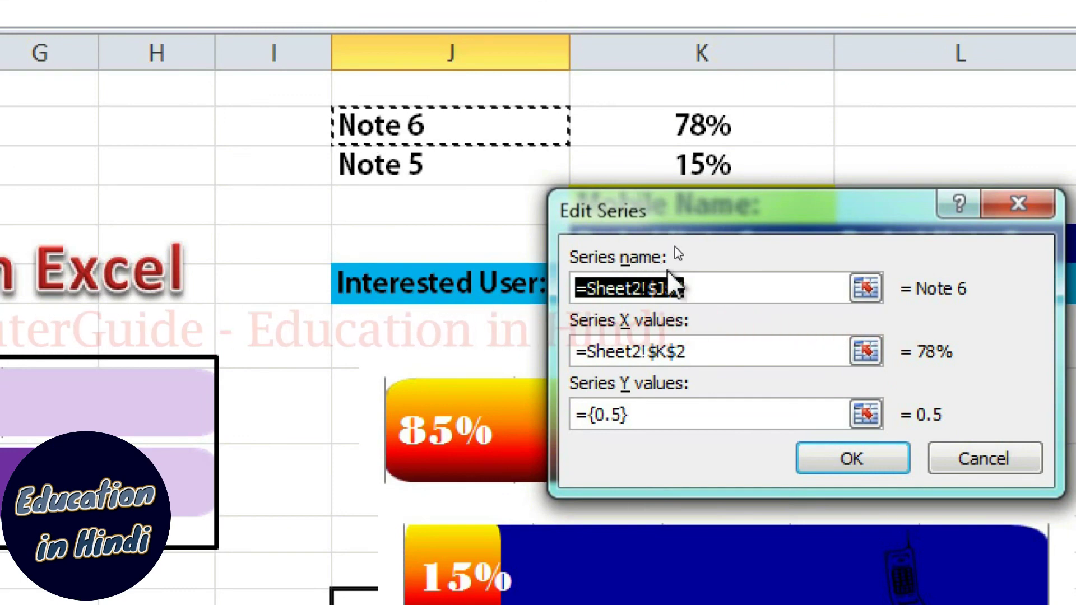
click(481, 162)
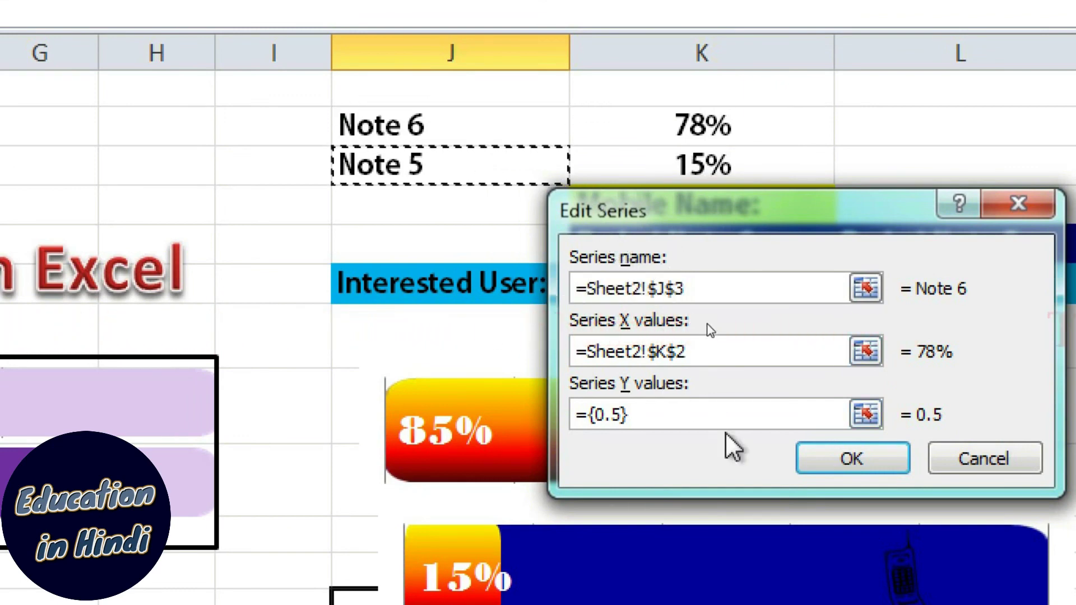
Set the series X values to =Sheet2!$K$3 and confirm both dialogs.
drag(701, 352, 570, 354)
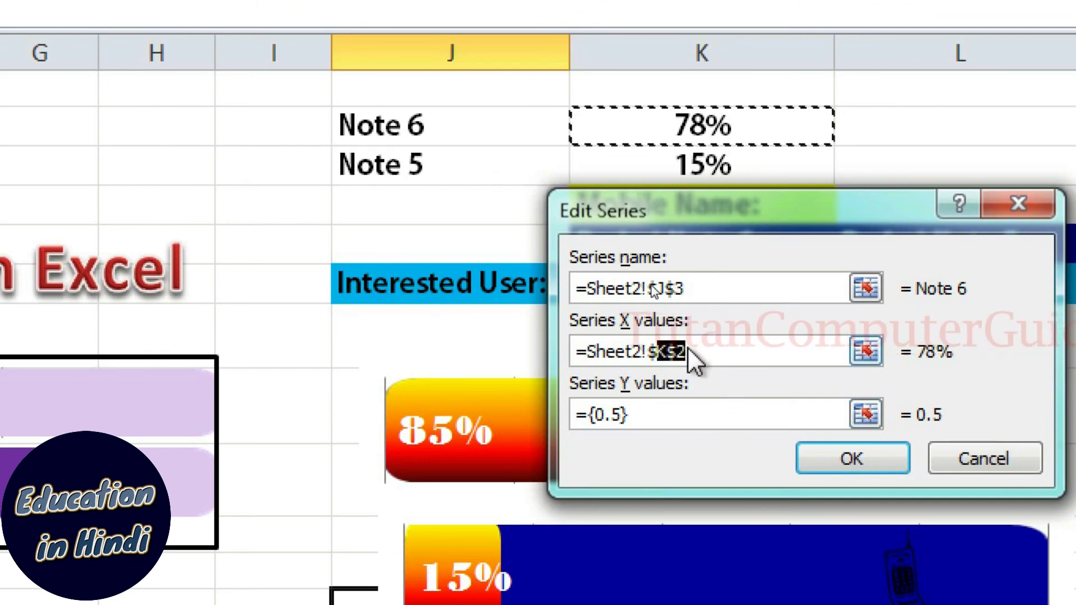
text(+)
click(659, 166)
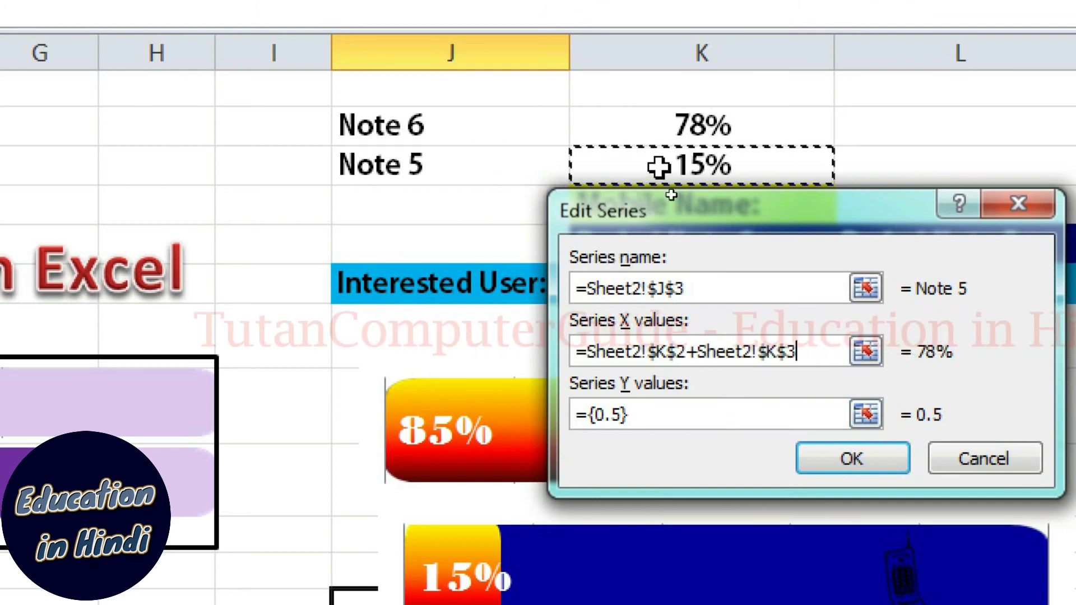
key(BackSpace)
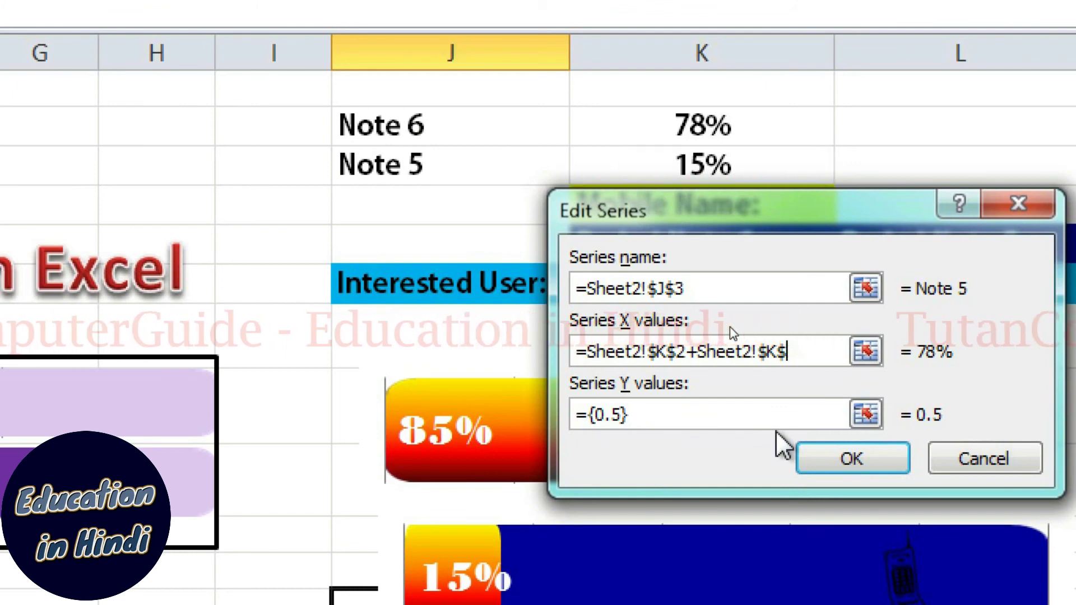
key(BackSpace)
key(BackSpace)
key(BackSpace)
key(BackSpace)
key(BackSpace)
key(BackSpace)
key(BackSpace)
key(BackSpace)
key(BackSpace)
key(BackSpace)
key(BackSpace)
key(BackSpace)
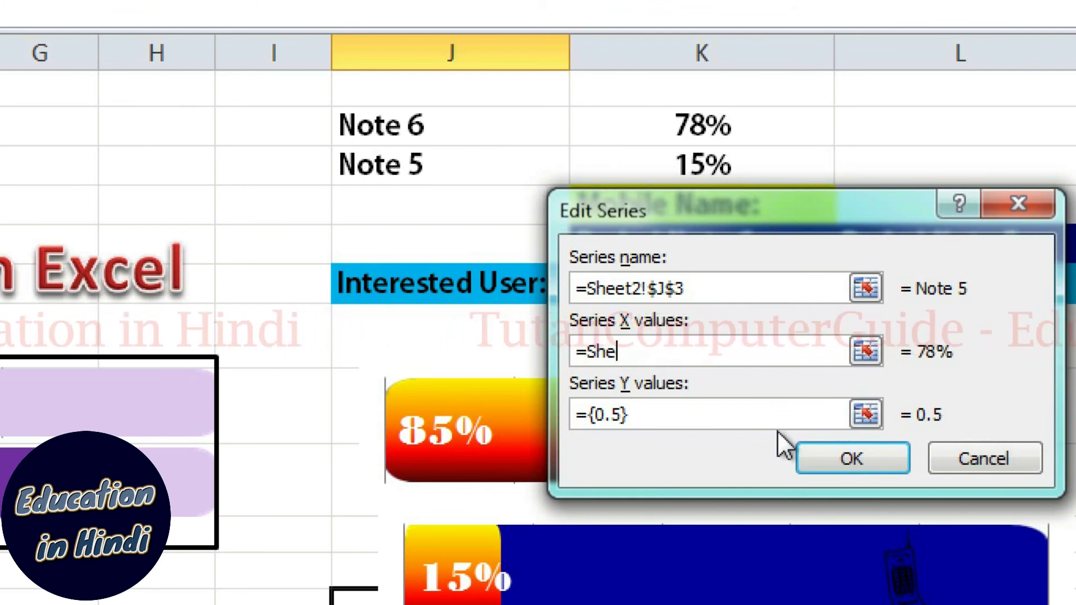
key(BackSpace)
key(BackSpace)
key(BackSpace)
key(BackSpace)
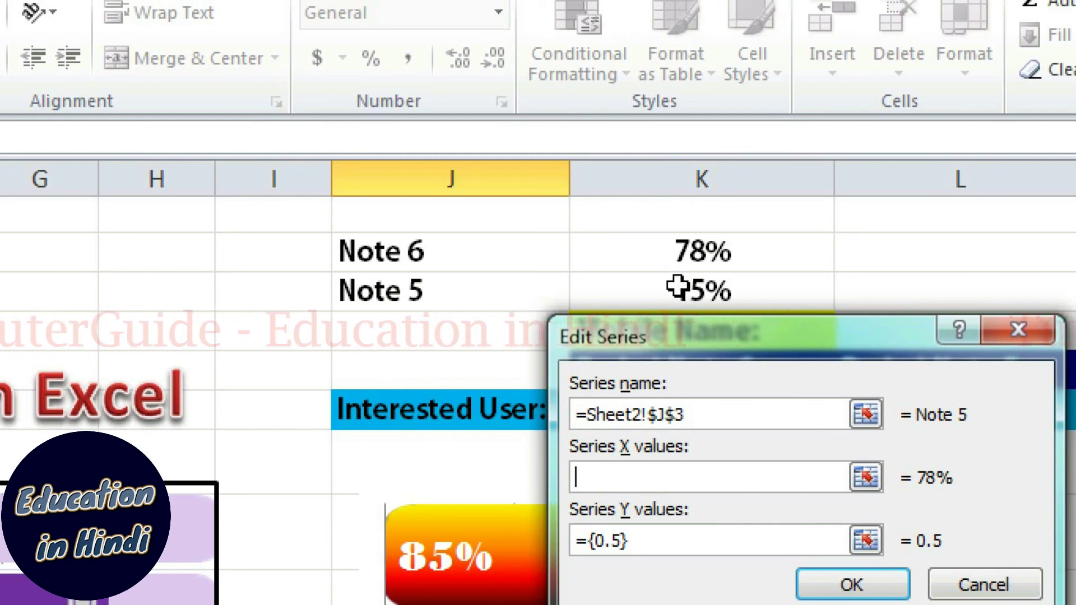
click(678, 286)
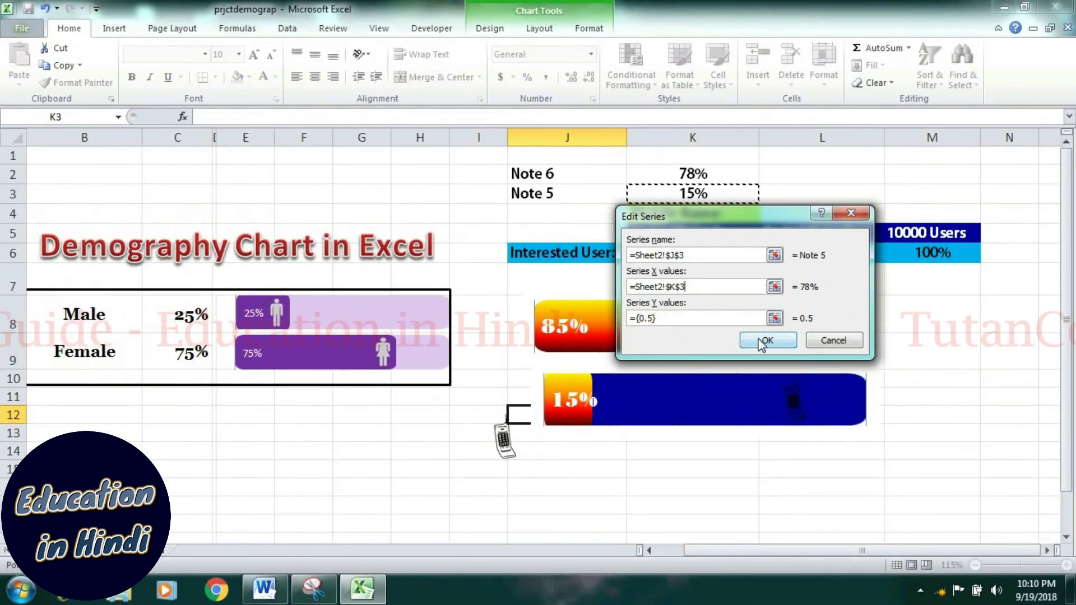
click(762, 341)
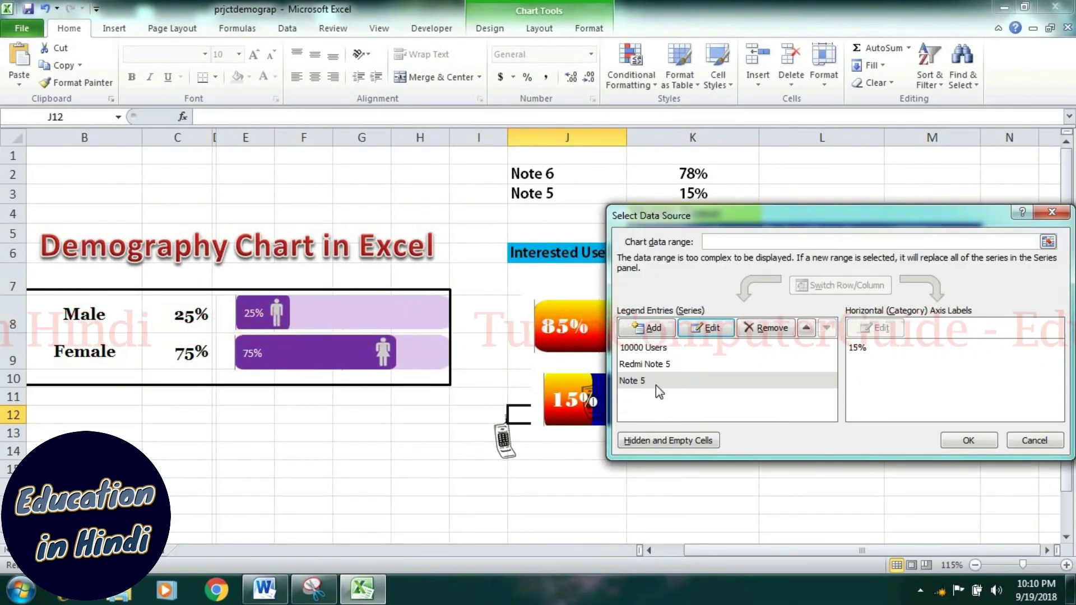
click(968, 440)
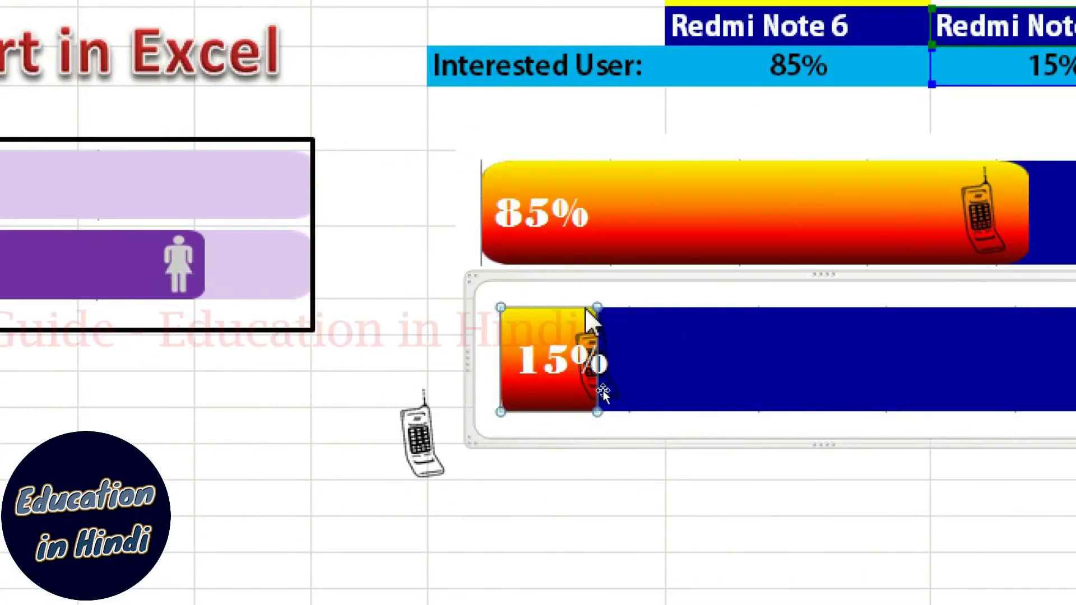
mouse_move(700, 353)
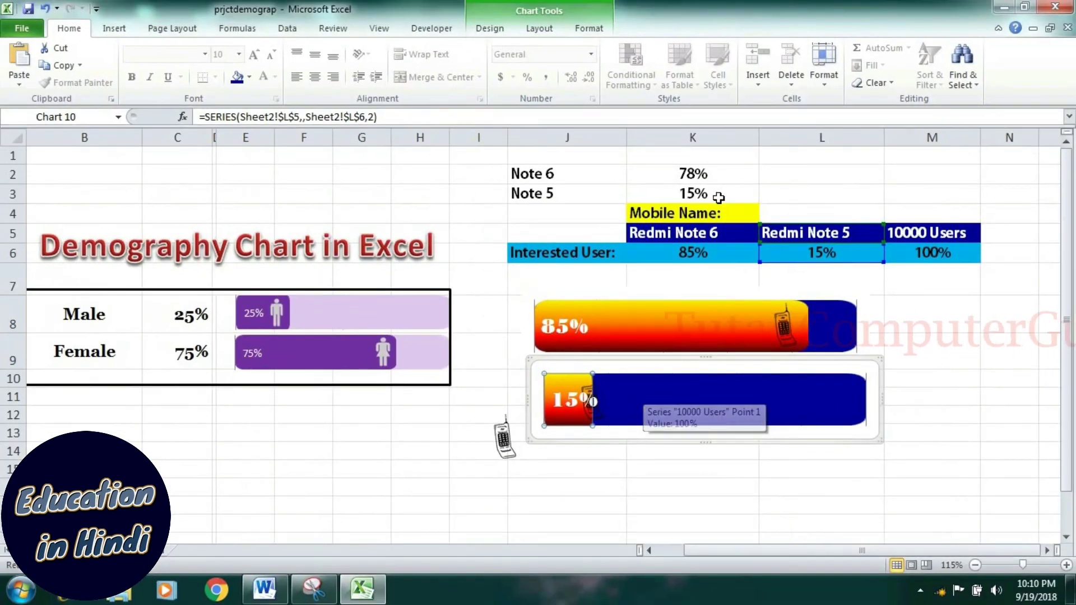
Enter =L6-0.05 in K3 so Note 5's phone icon value shows 10%.
click(719, 197)
text(=L6-)
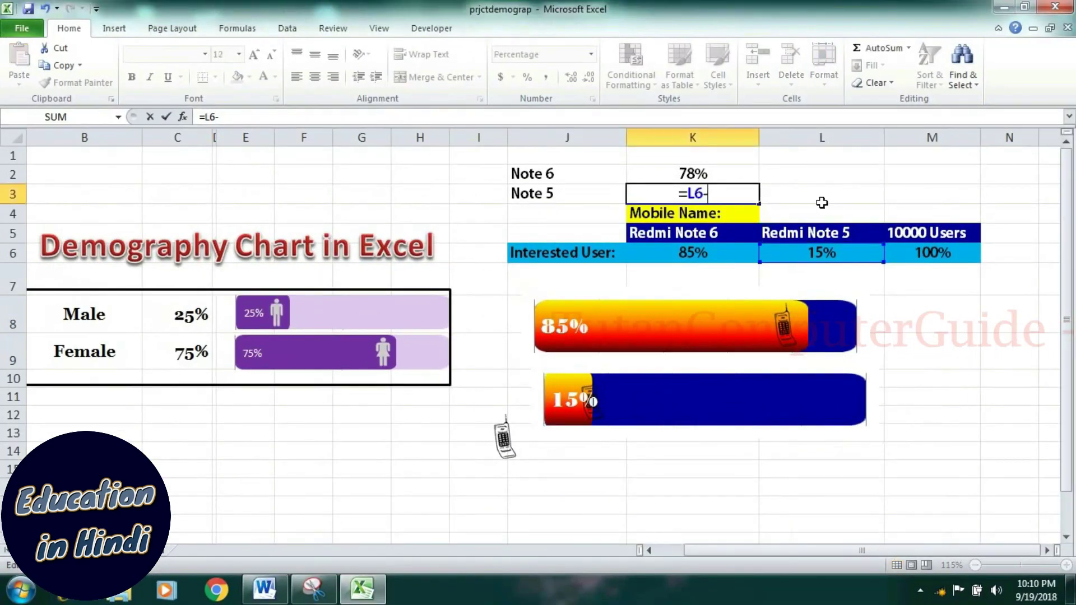
text(0.05)
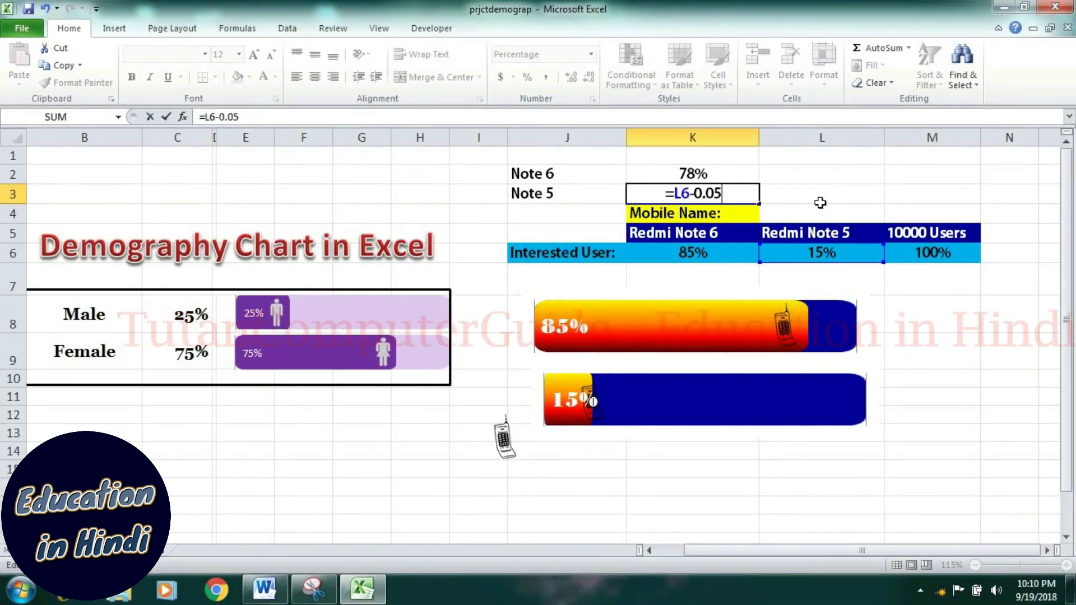
key(Return)
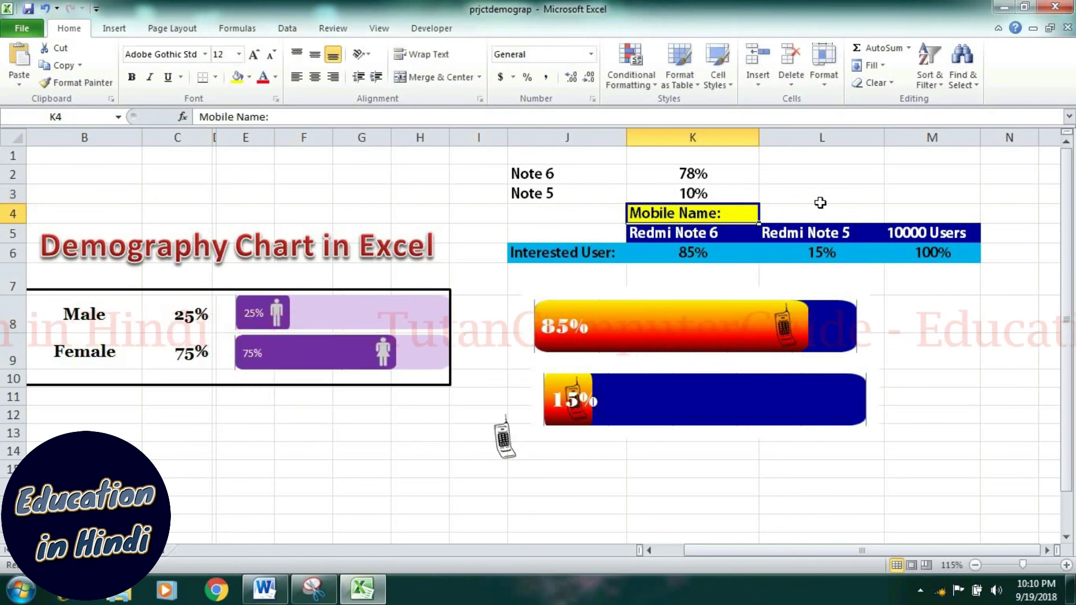
Align the 15% chart under the 85% chart and type 75 into K6.
click(670, 382)
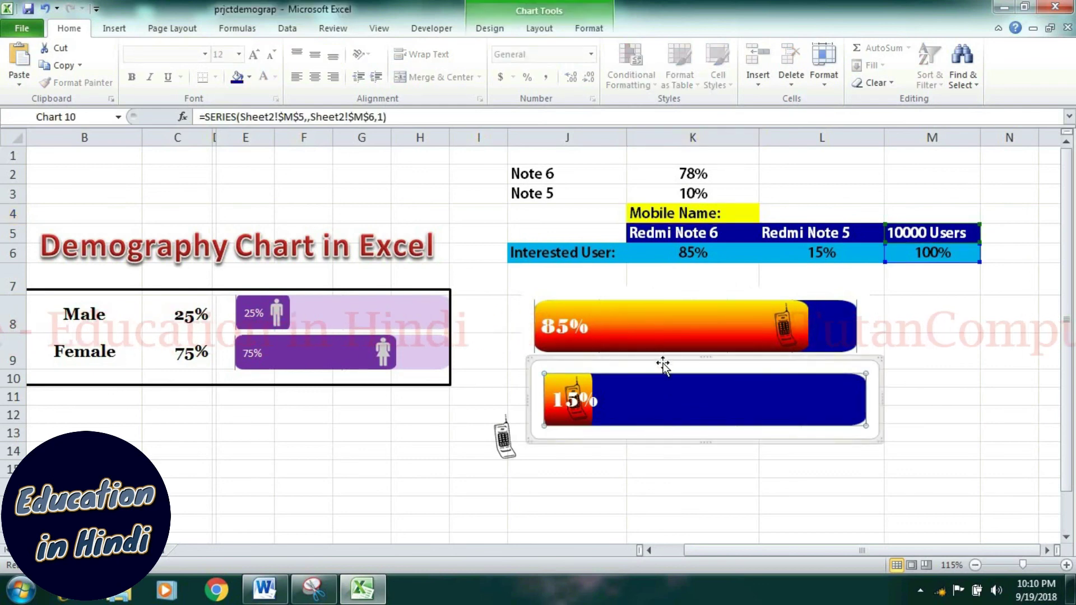
drag(663, 365, 657, 350)
click(692, 521)
click(692, 252)
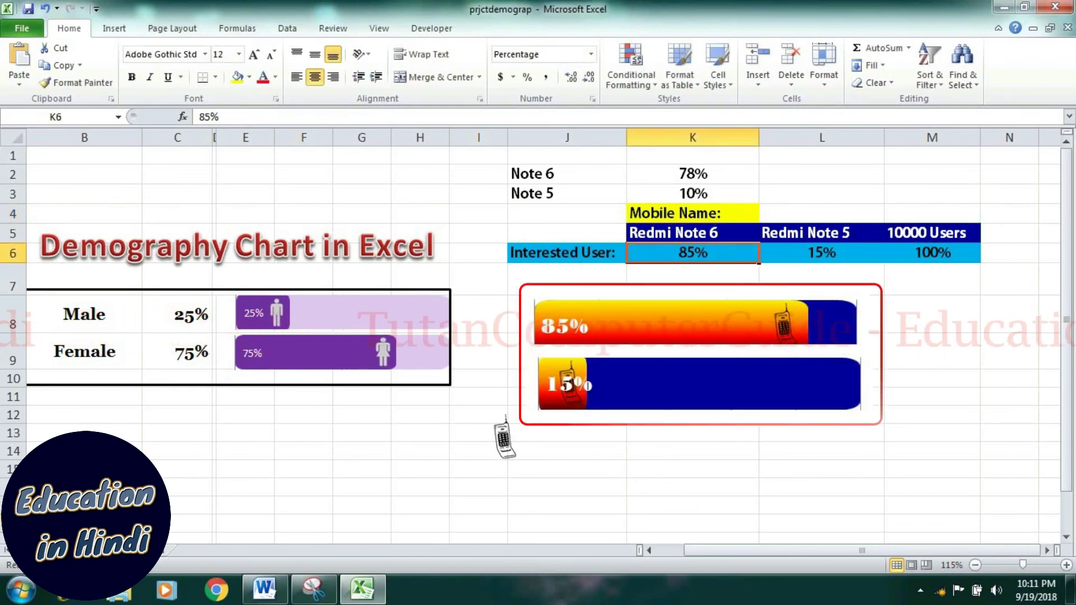
text(75)
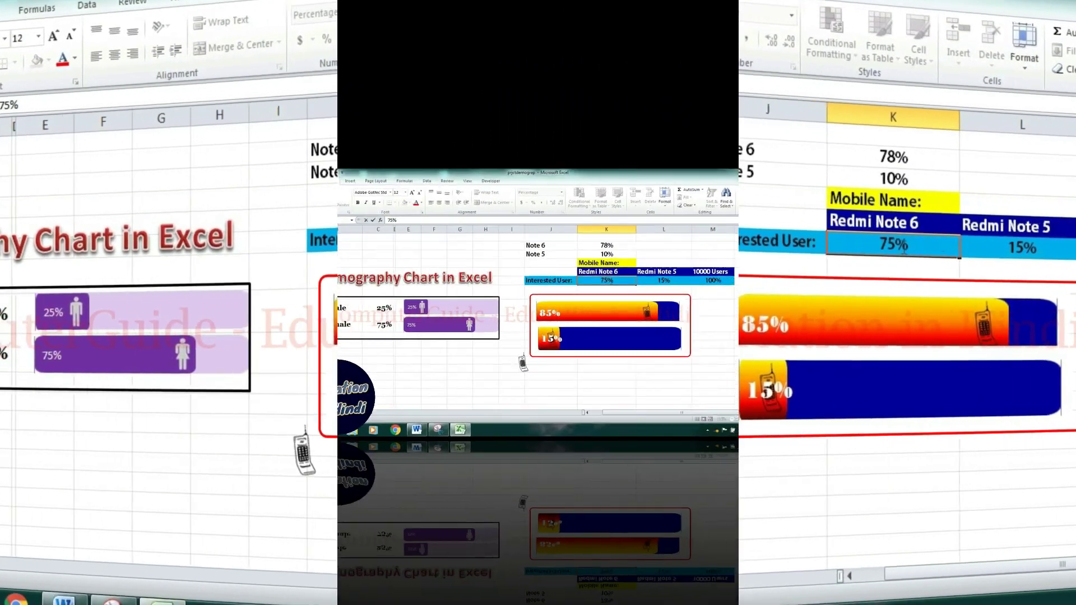
Commit 75% for Redmi Note 6 in K6, then change it to 30%.
key(Return)
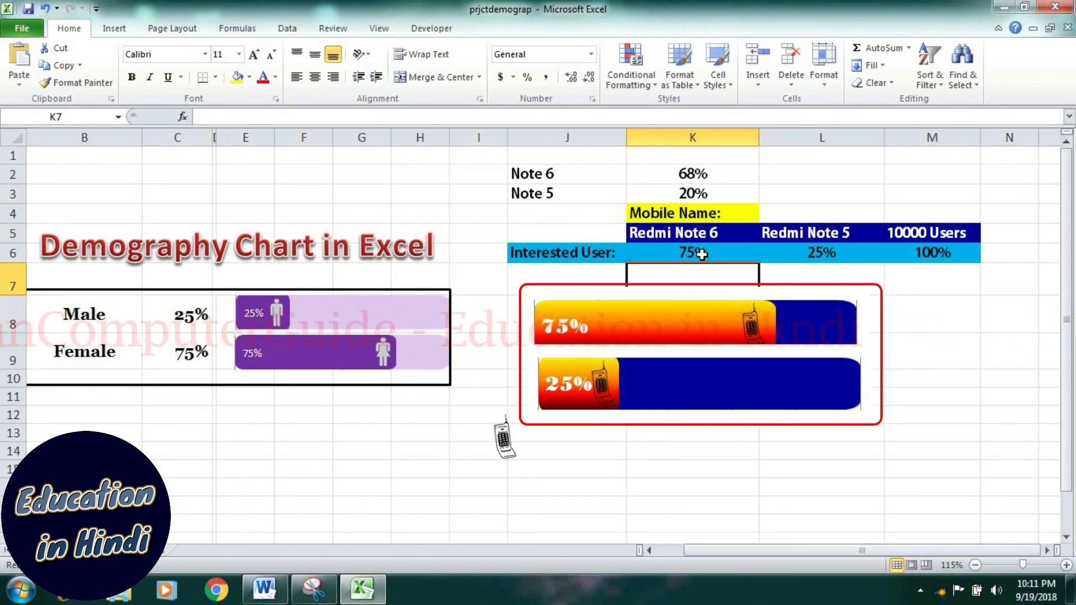
click(701, 254)
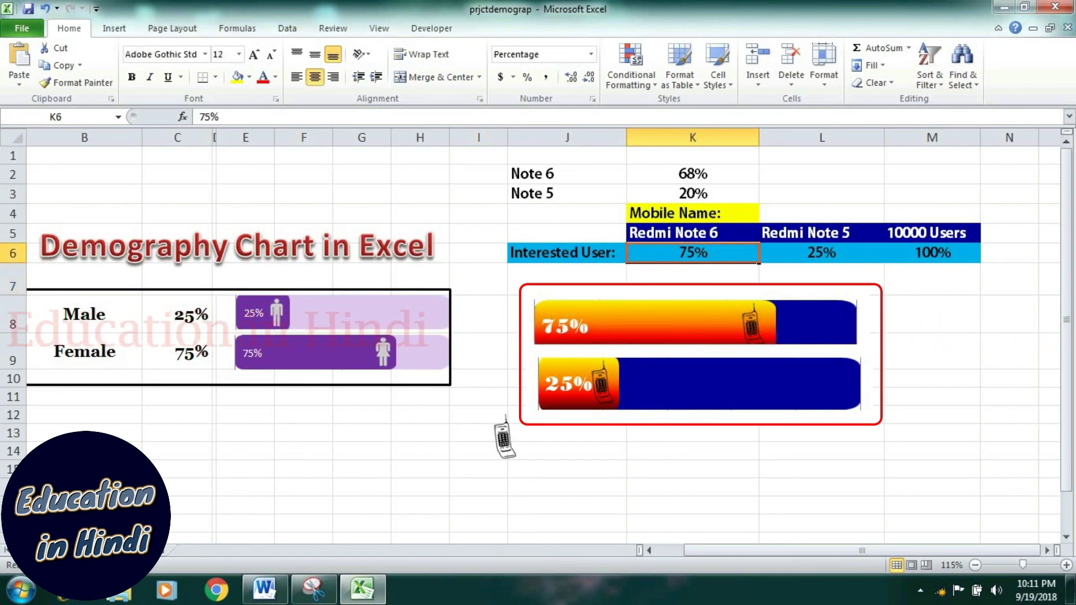
text(30)
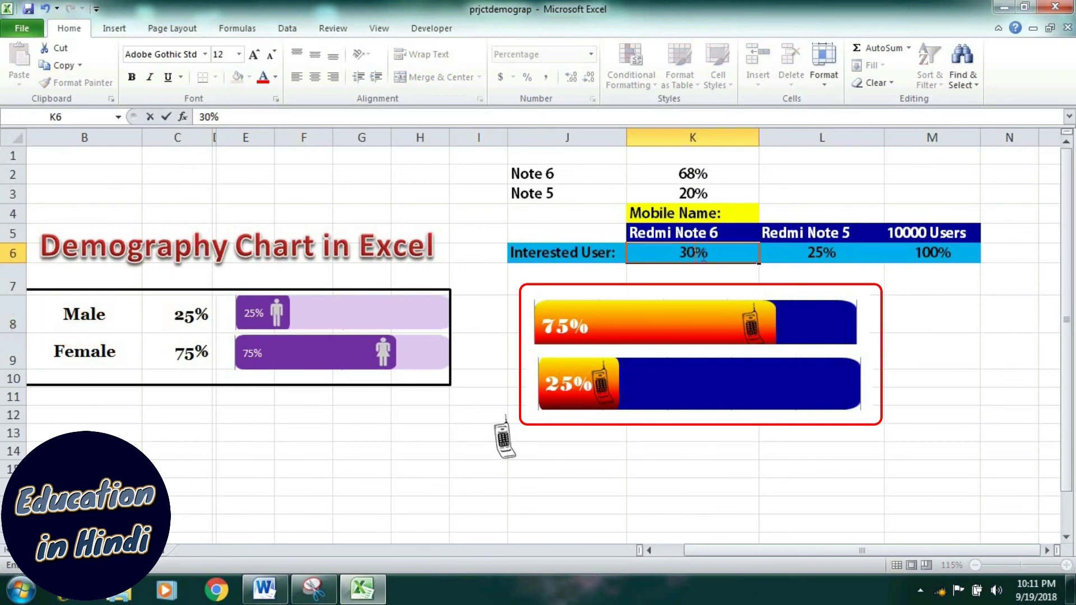
key(Return)
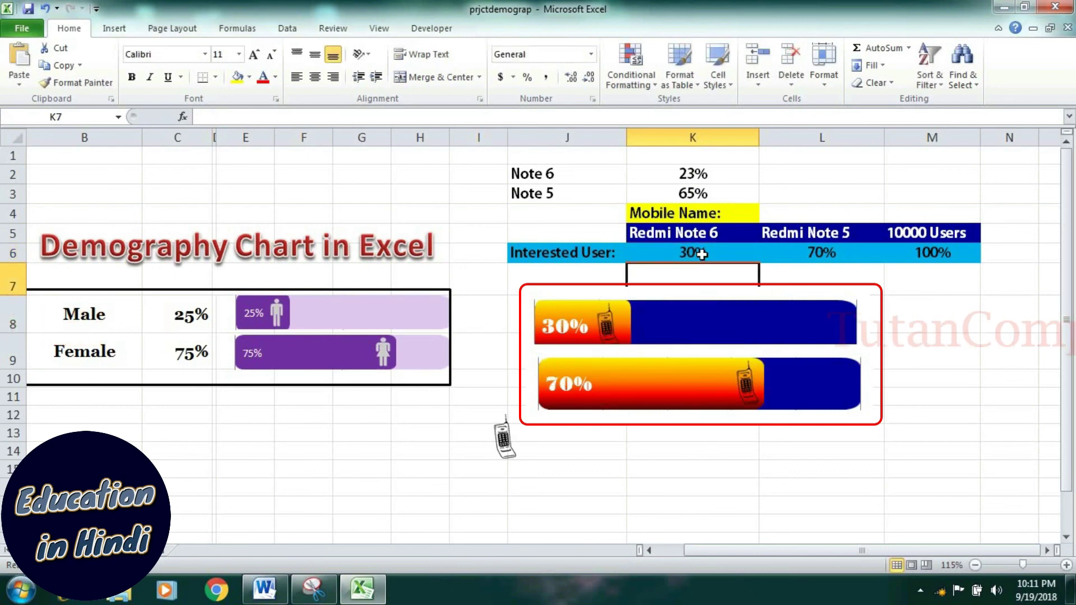